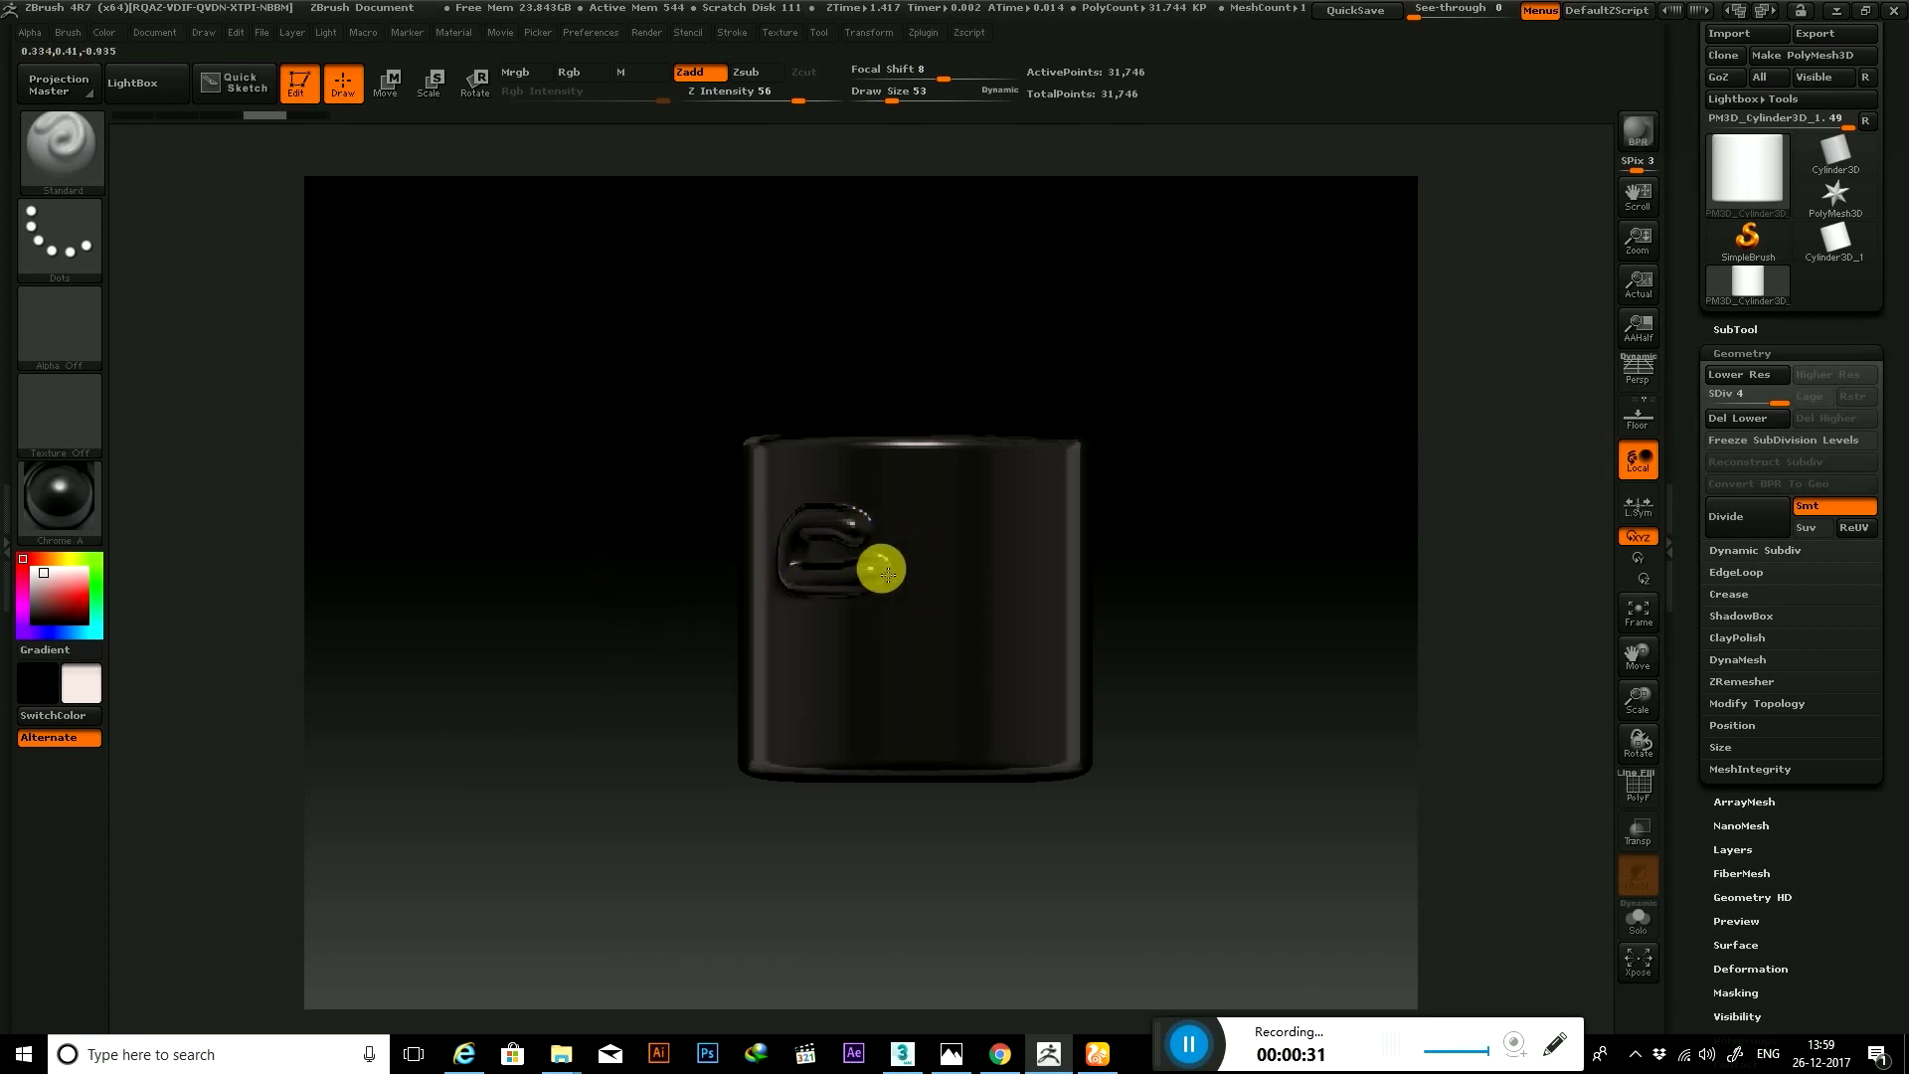
Sculpt practice eye and hooked-ridge strokes, then undo them all with Ctrl+Z
mouse_move(873, 535)
left_mouse_down()
mouse_move(1037, 513)
mouse_move(946, 566)
mouse_move(1023, 544)
left_mouse_up()
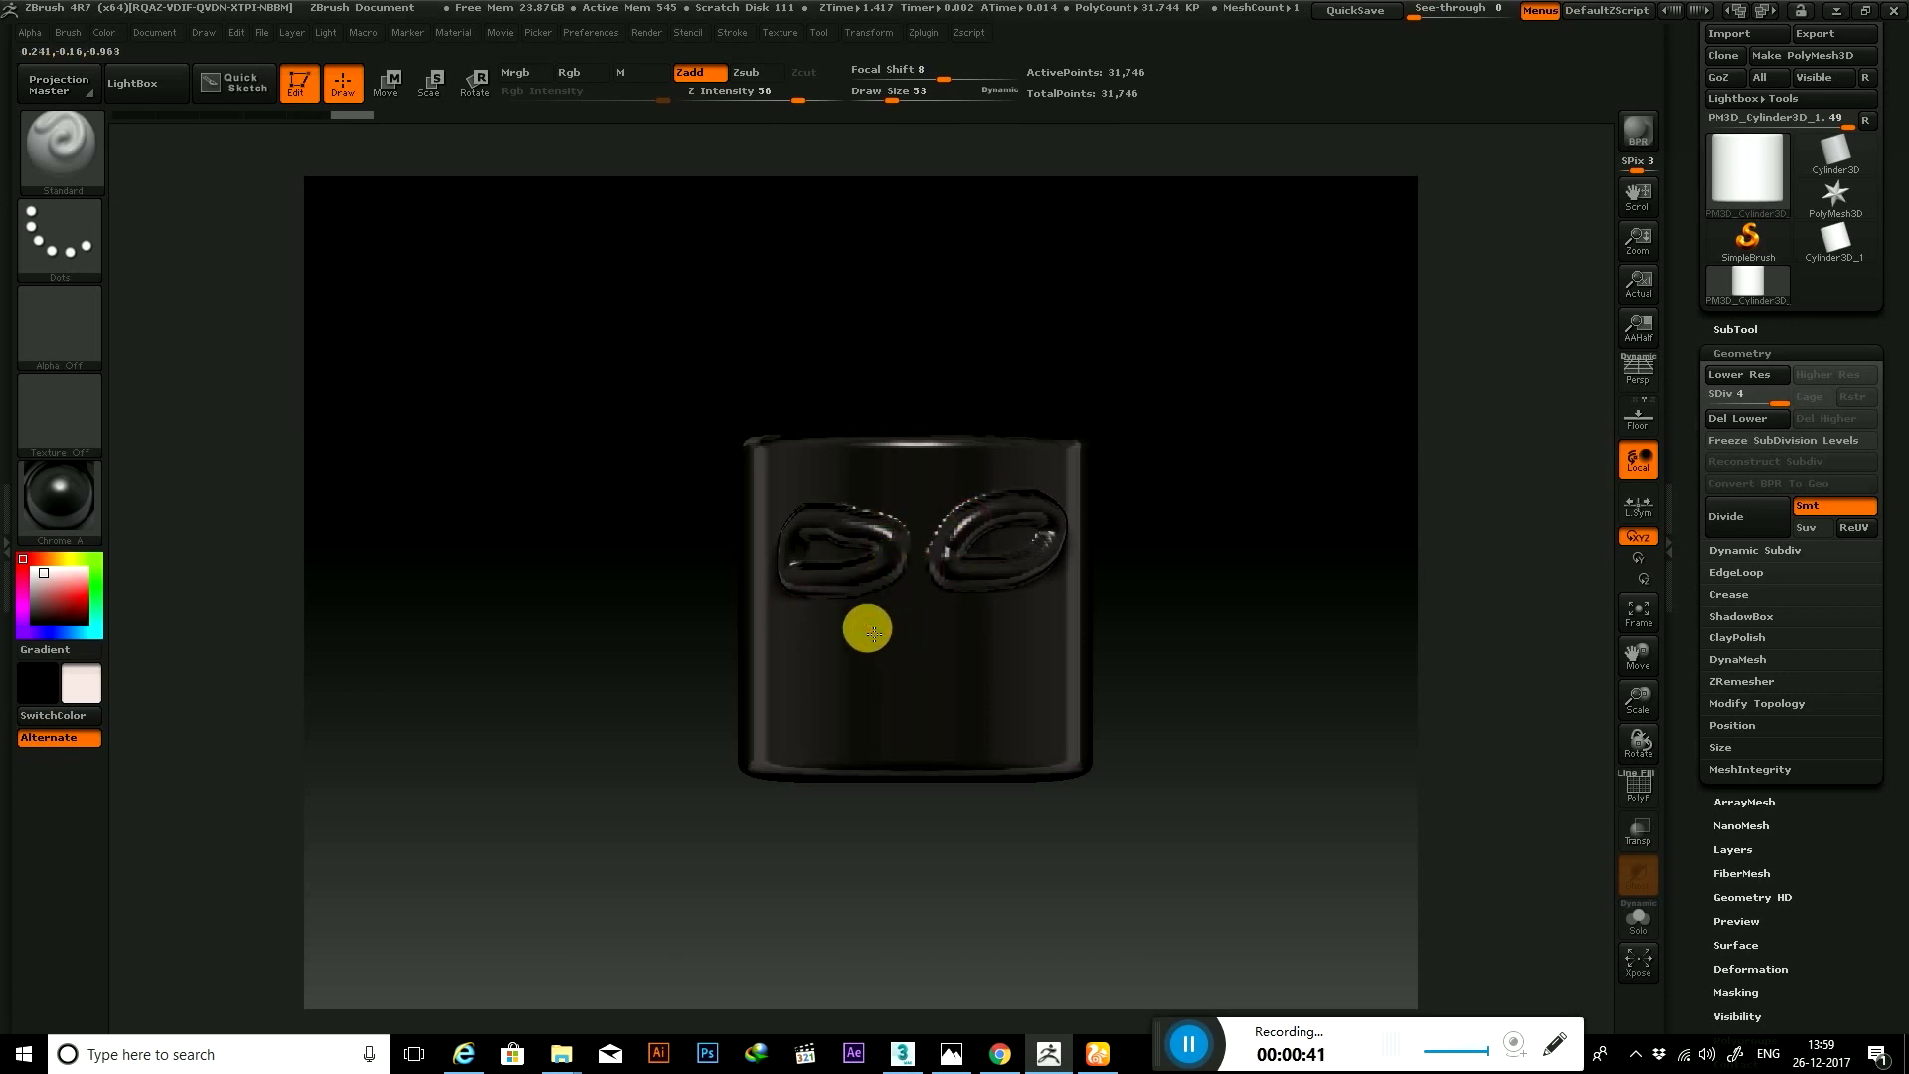
left_click_drag(809, 687, 791, 712)
left_click_drag(983, 625, 1046, 716)
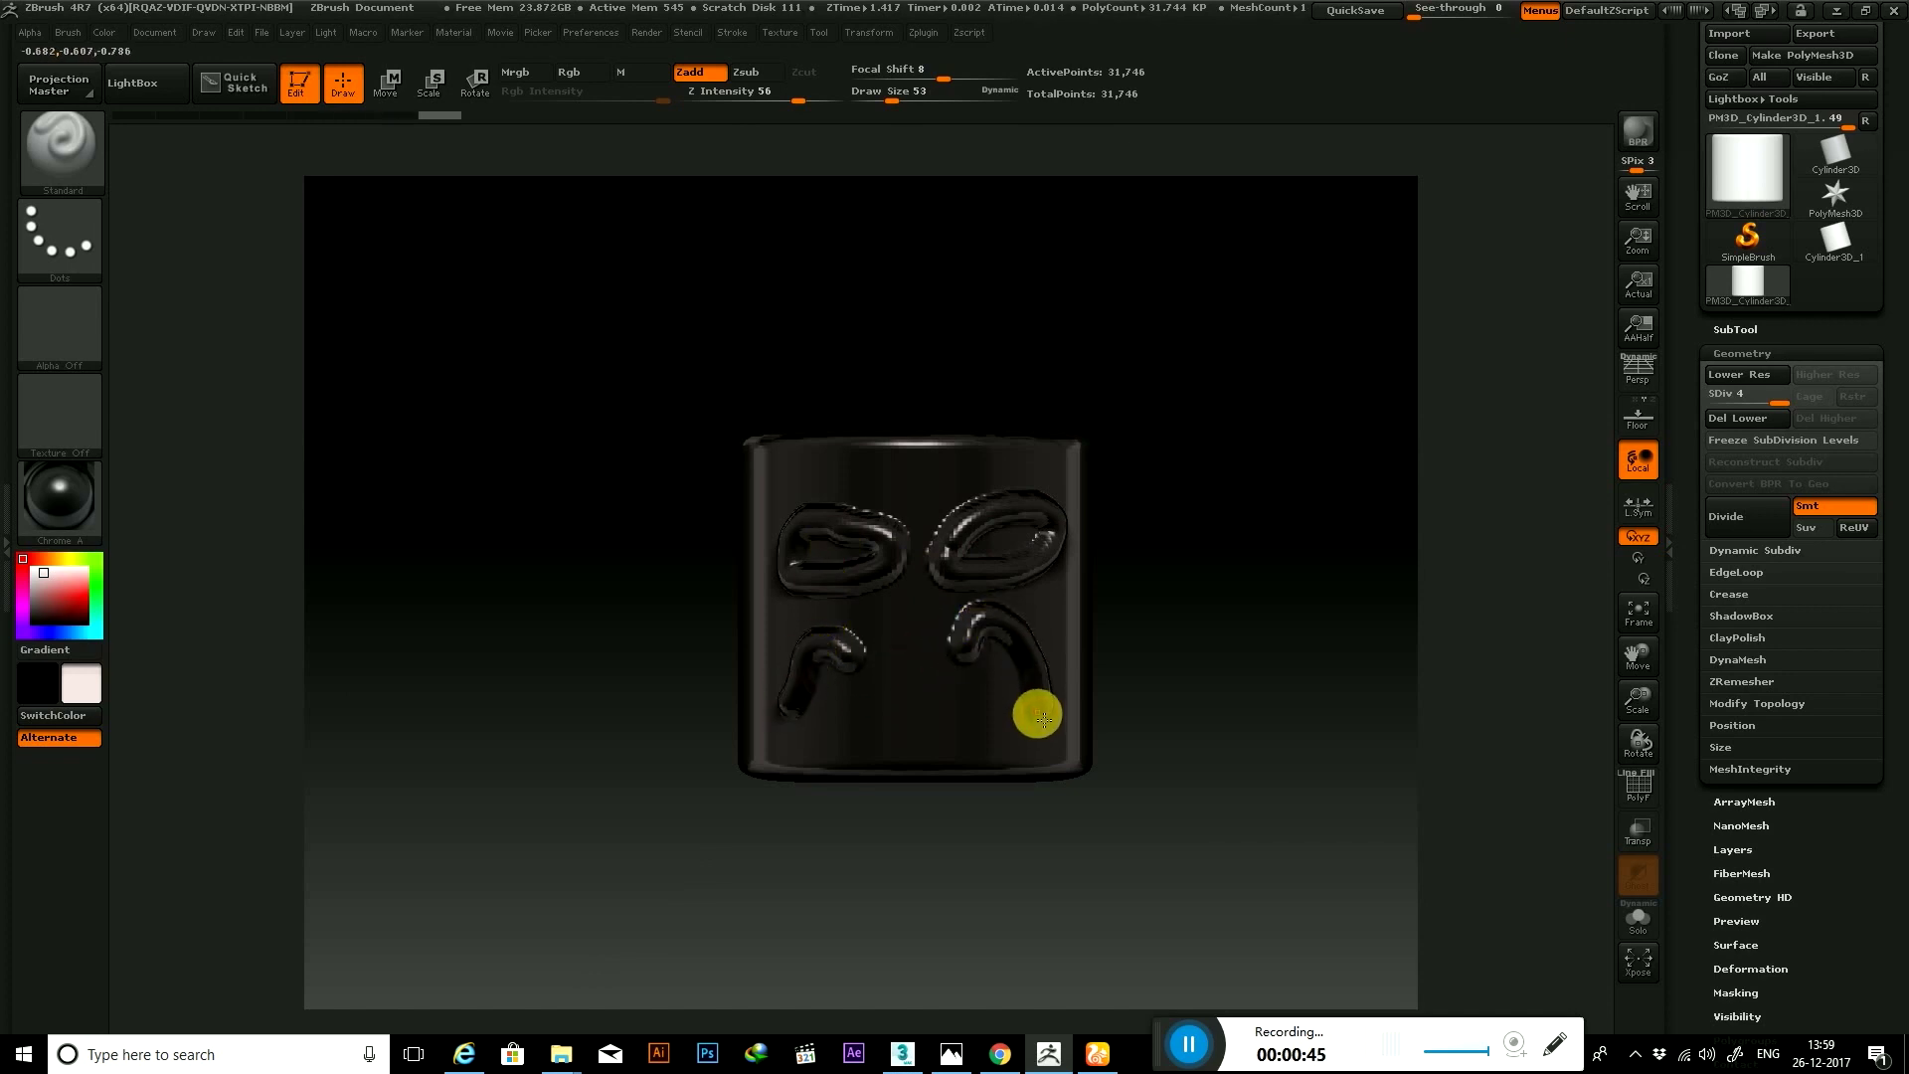
key("ctrl")
key("ctrl+z")
key("ctrl+z")
key("ctrl+z")
key("ctrl+z")
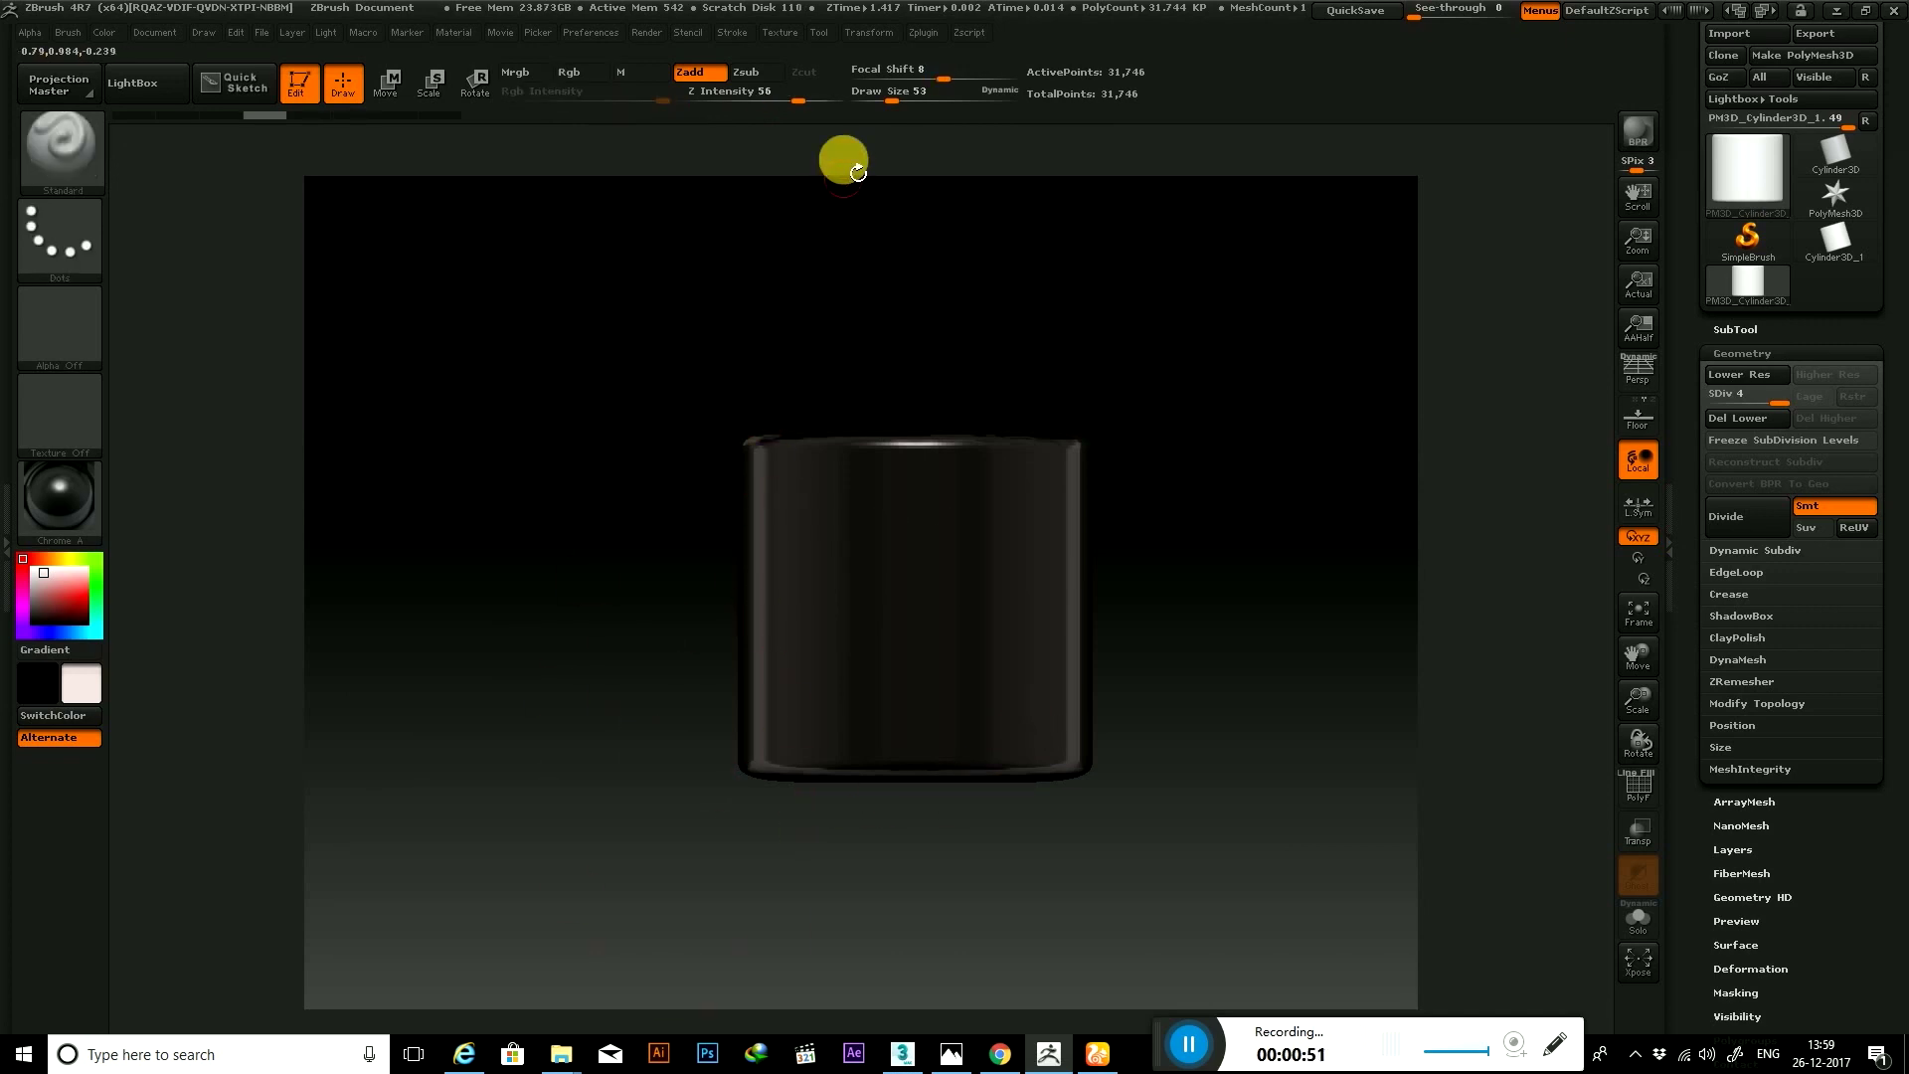
Bring up the Transform menu, then sculpt a trial diagonal ridge and undo it
left_click(859, 28)
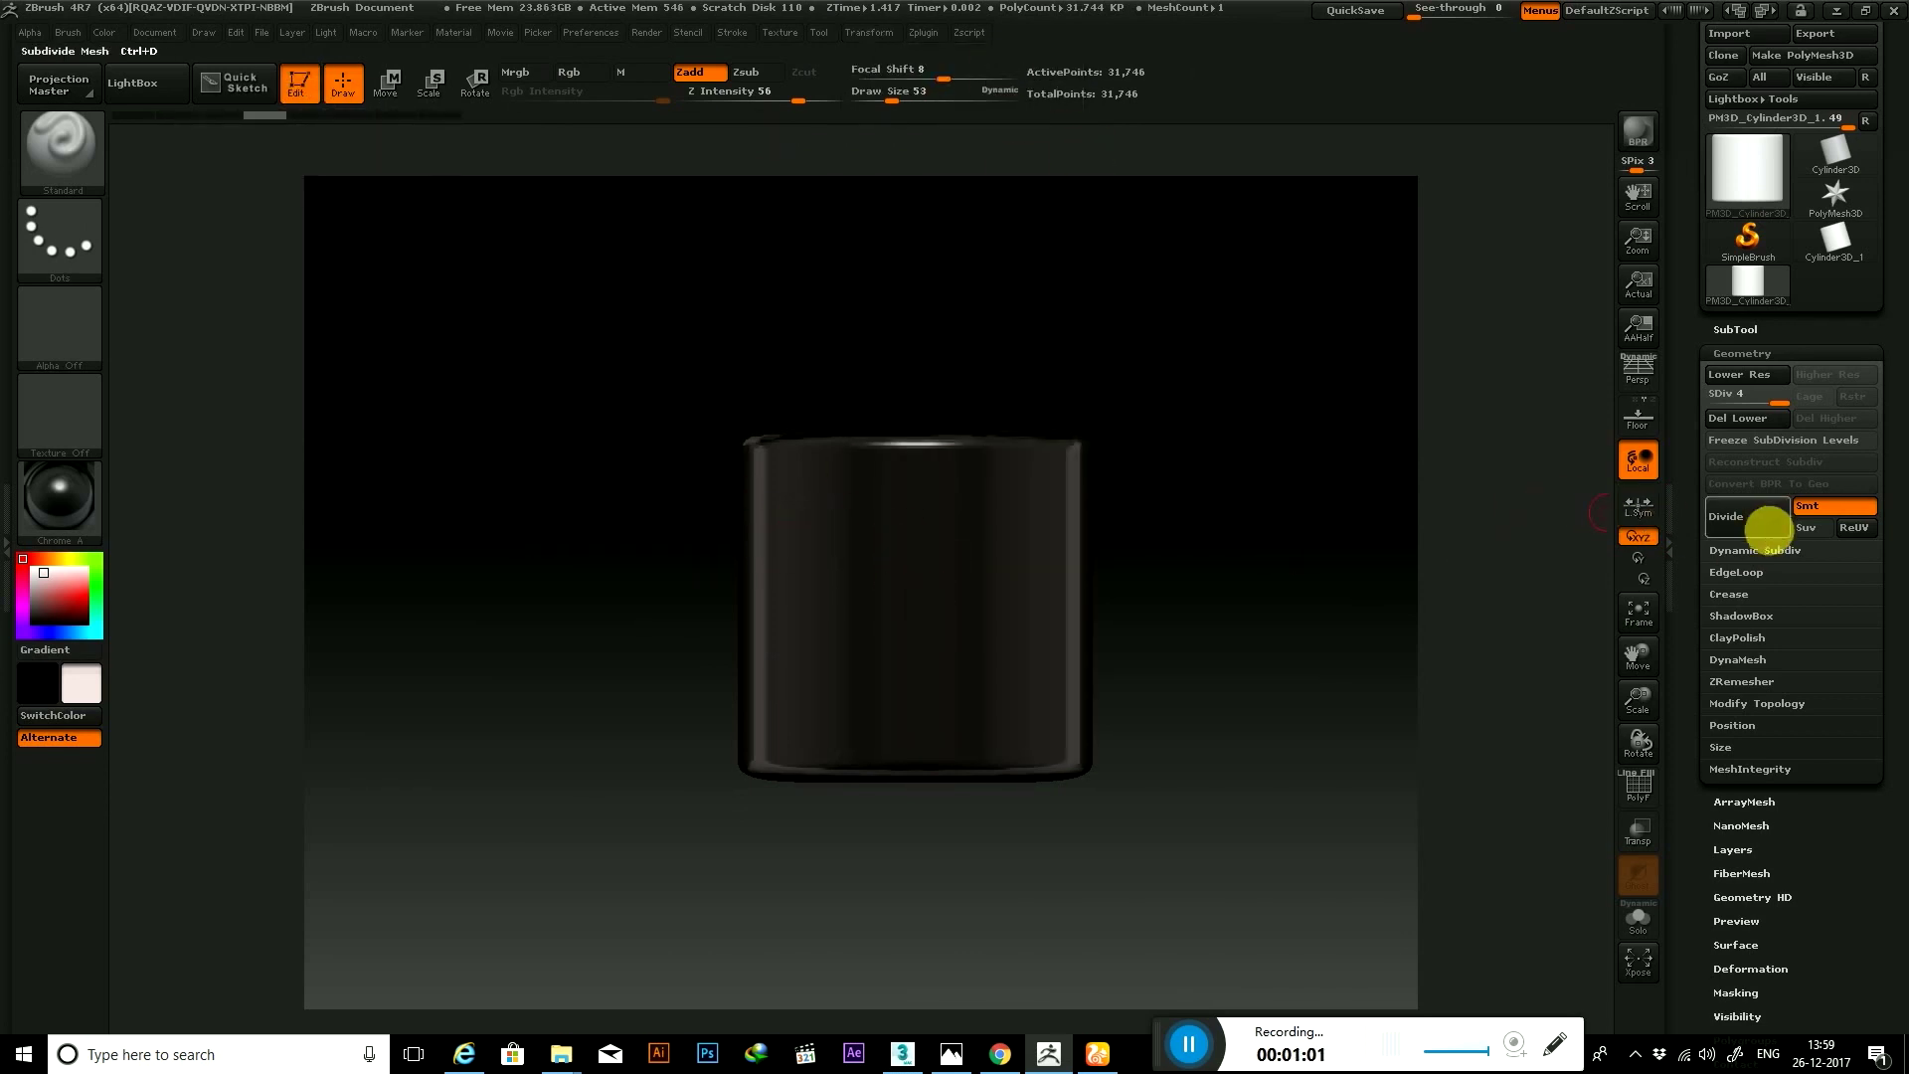
left_click_drag(976, 606, 975, 610)
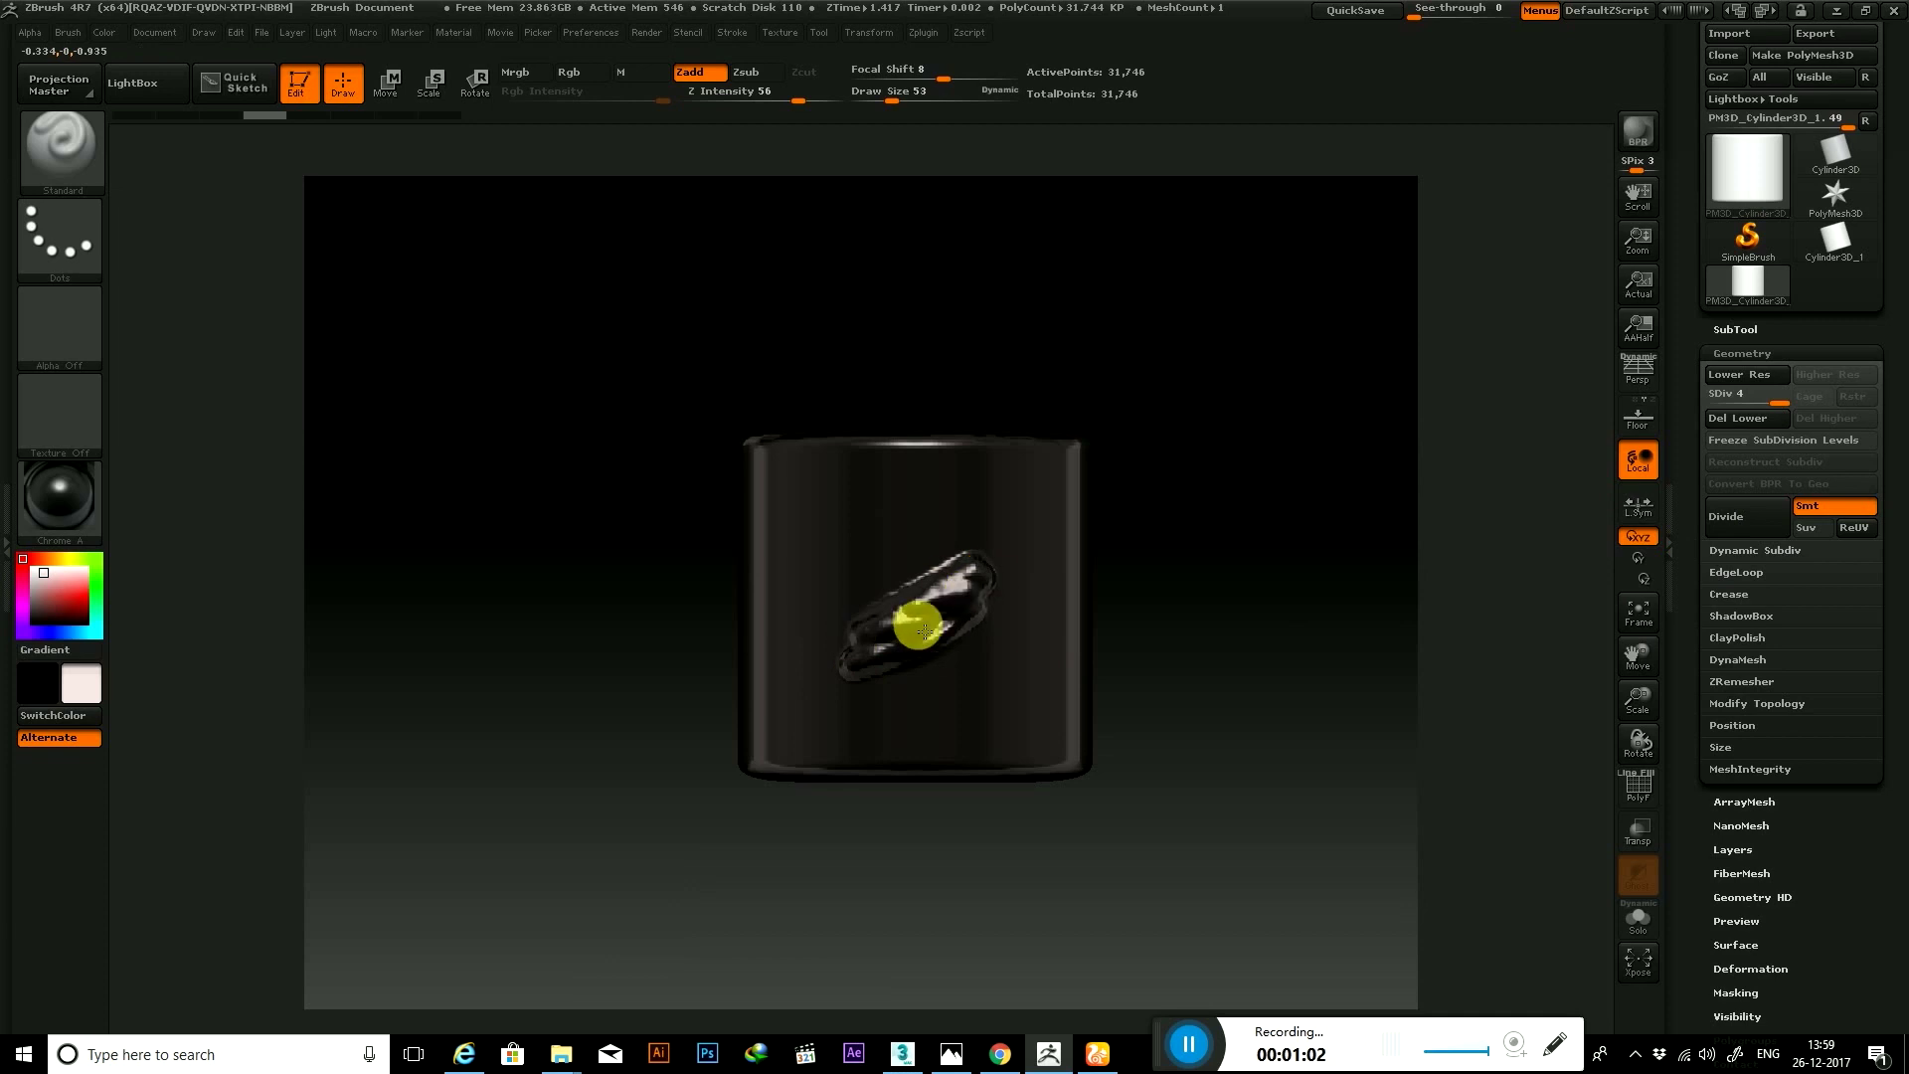
key("ctrl")
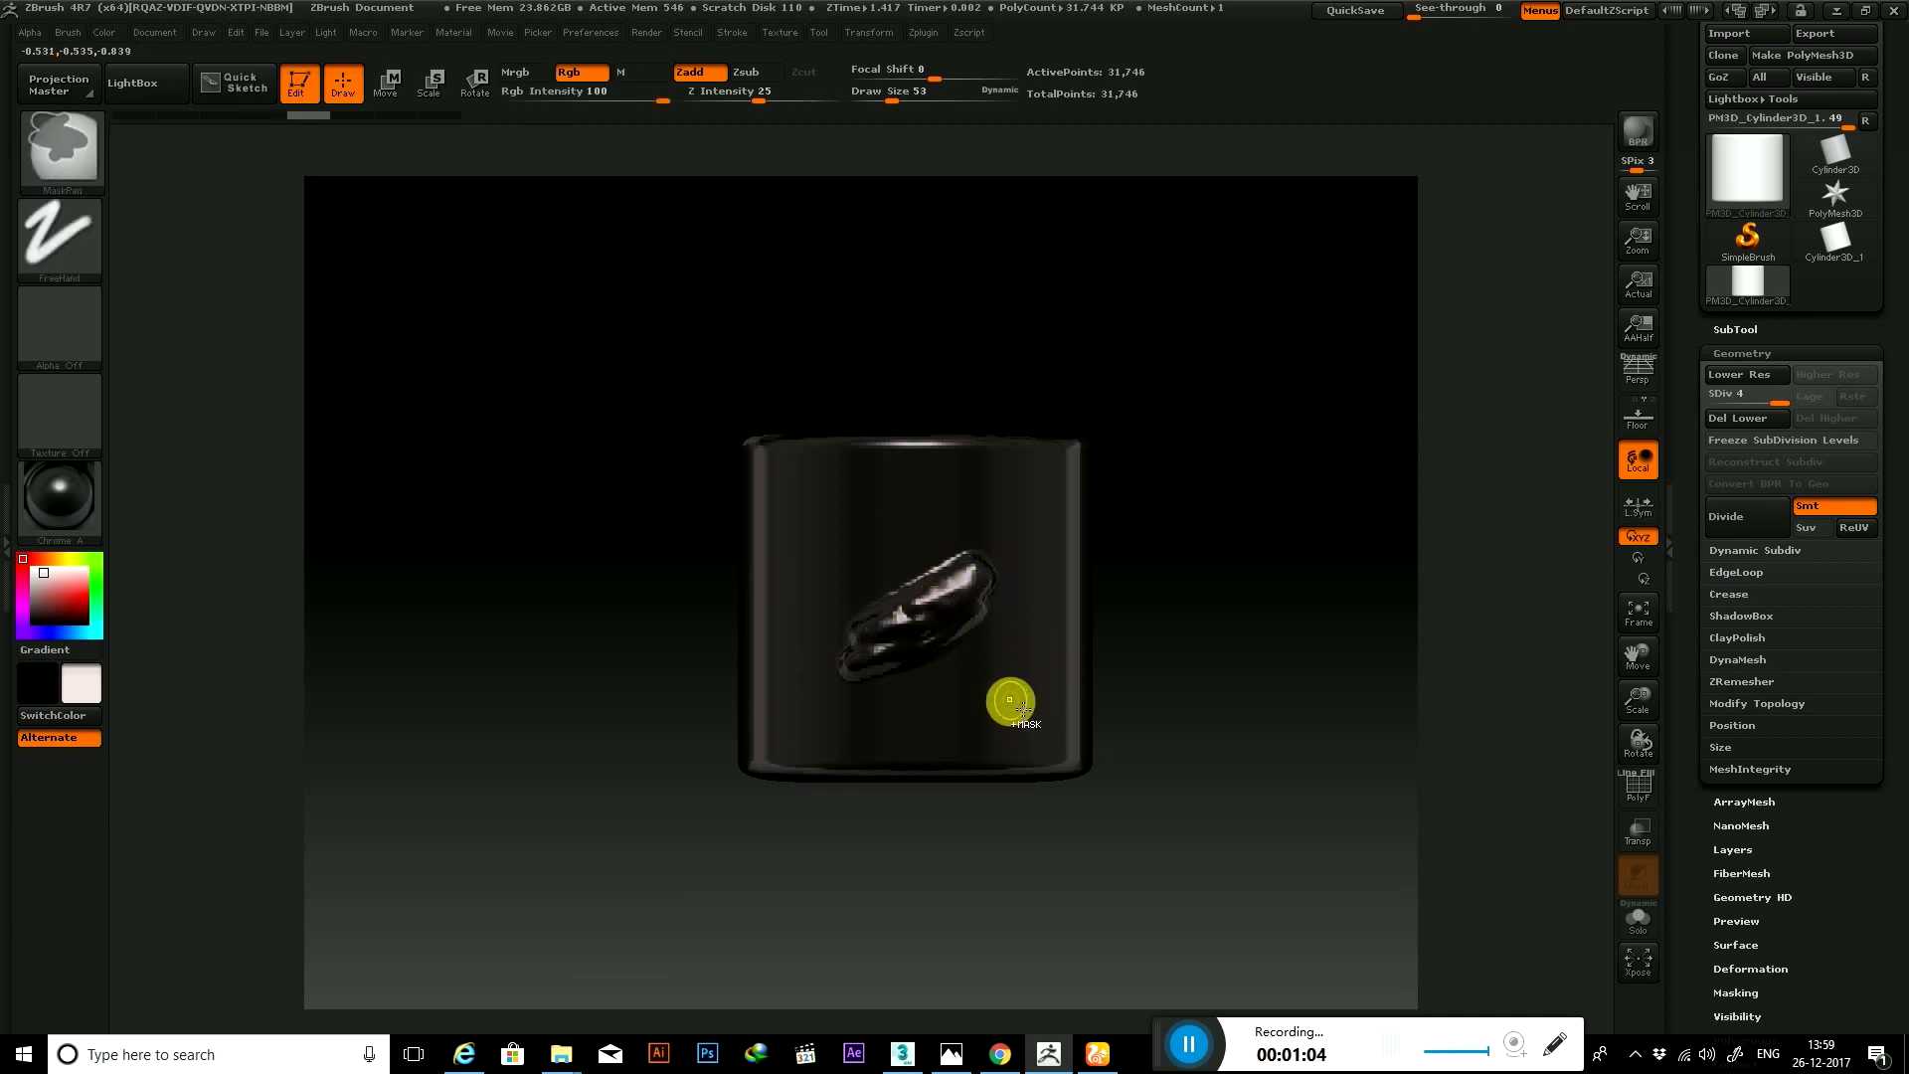
key("ctrl+z")
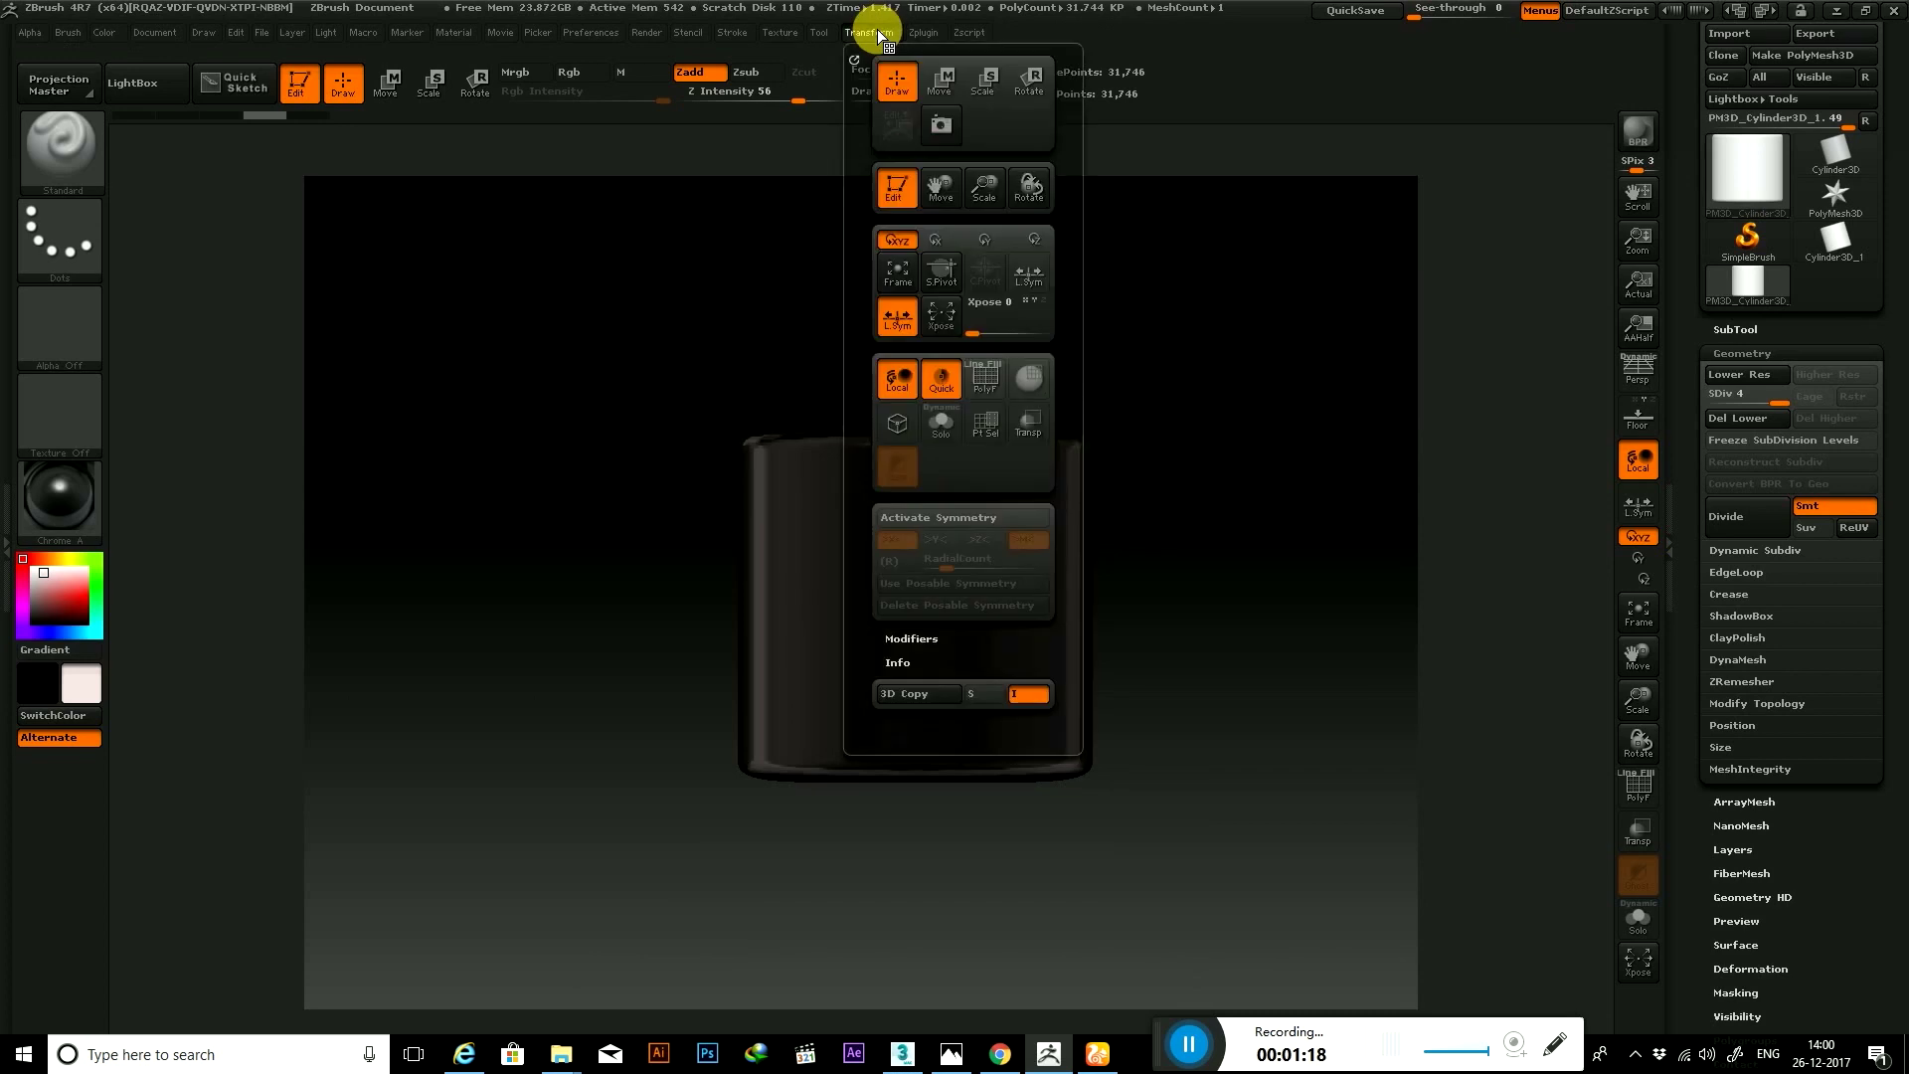
Activate >X< symmetry in the Transform menu for left-right mirrored sculpting
left_click(879, 28)
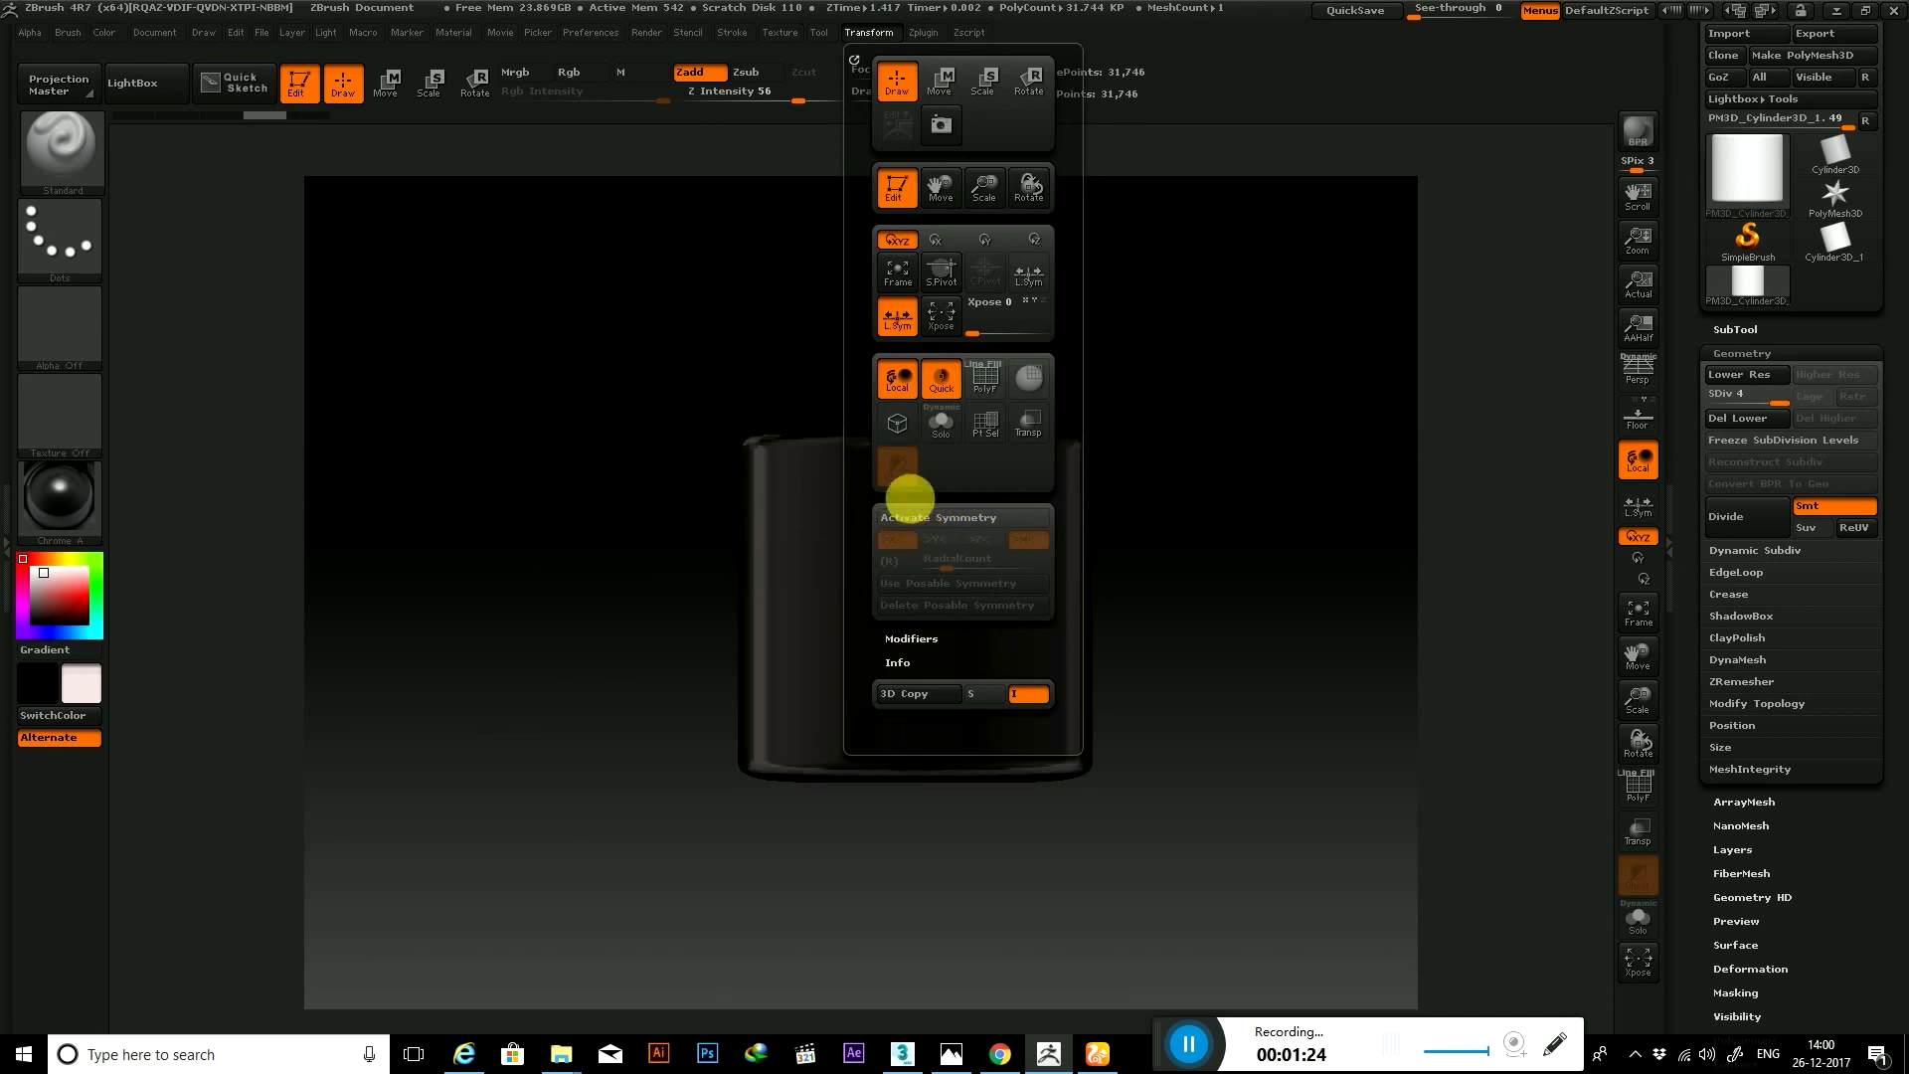
left_click(954, 511)
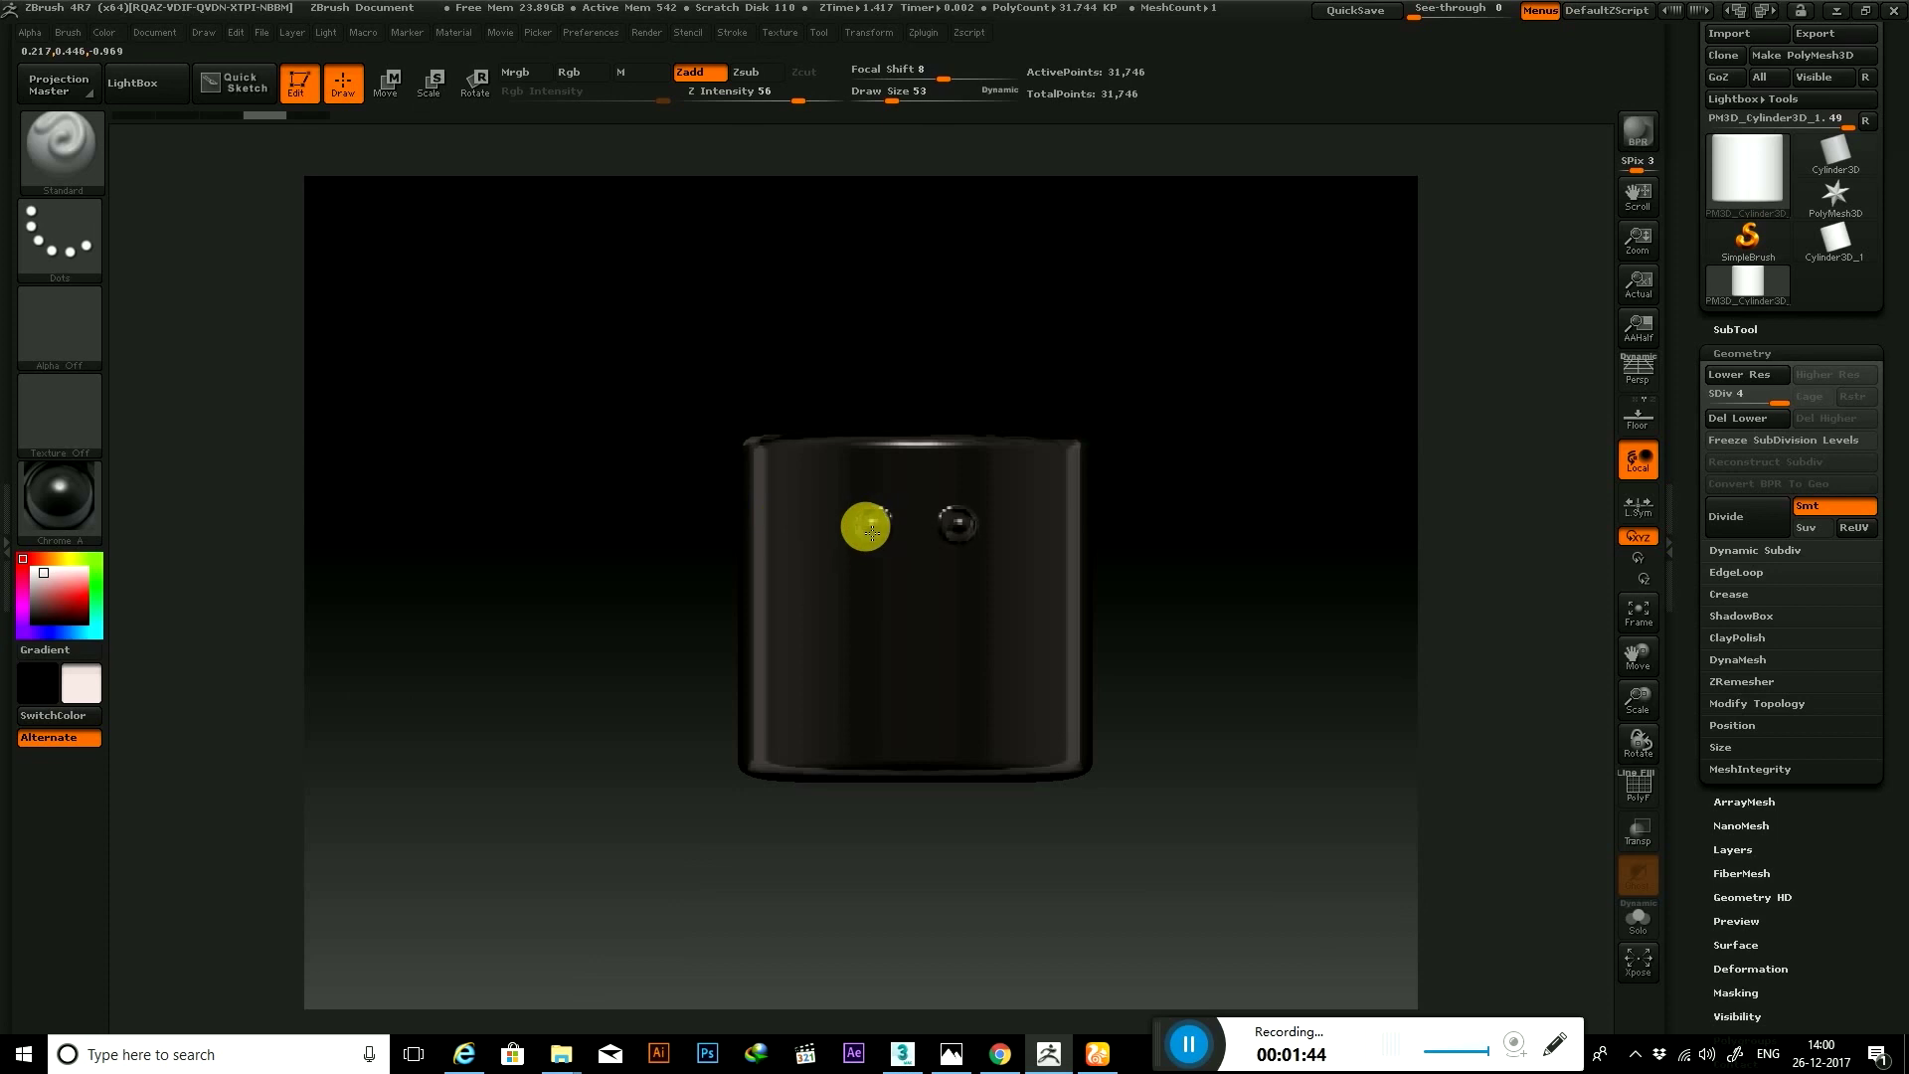
Sculpt mirrored eye loops, a nose ridge, a mouth and a brow, then inspect the side
mouse_move(838, 532)
left_mouse_down()
mouse_move(796, 554)
mouse_move(810, 593)
mouse_move(894, 659)
mouse_move(767, 750)
mouse_move(809, 653)
mouse_move(766, 595)
mouse_move(796, 456)
mouse_move(882, 473)
mouse_move(907, 520)
mouse_move(882, 528)
left_mouse_up()
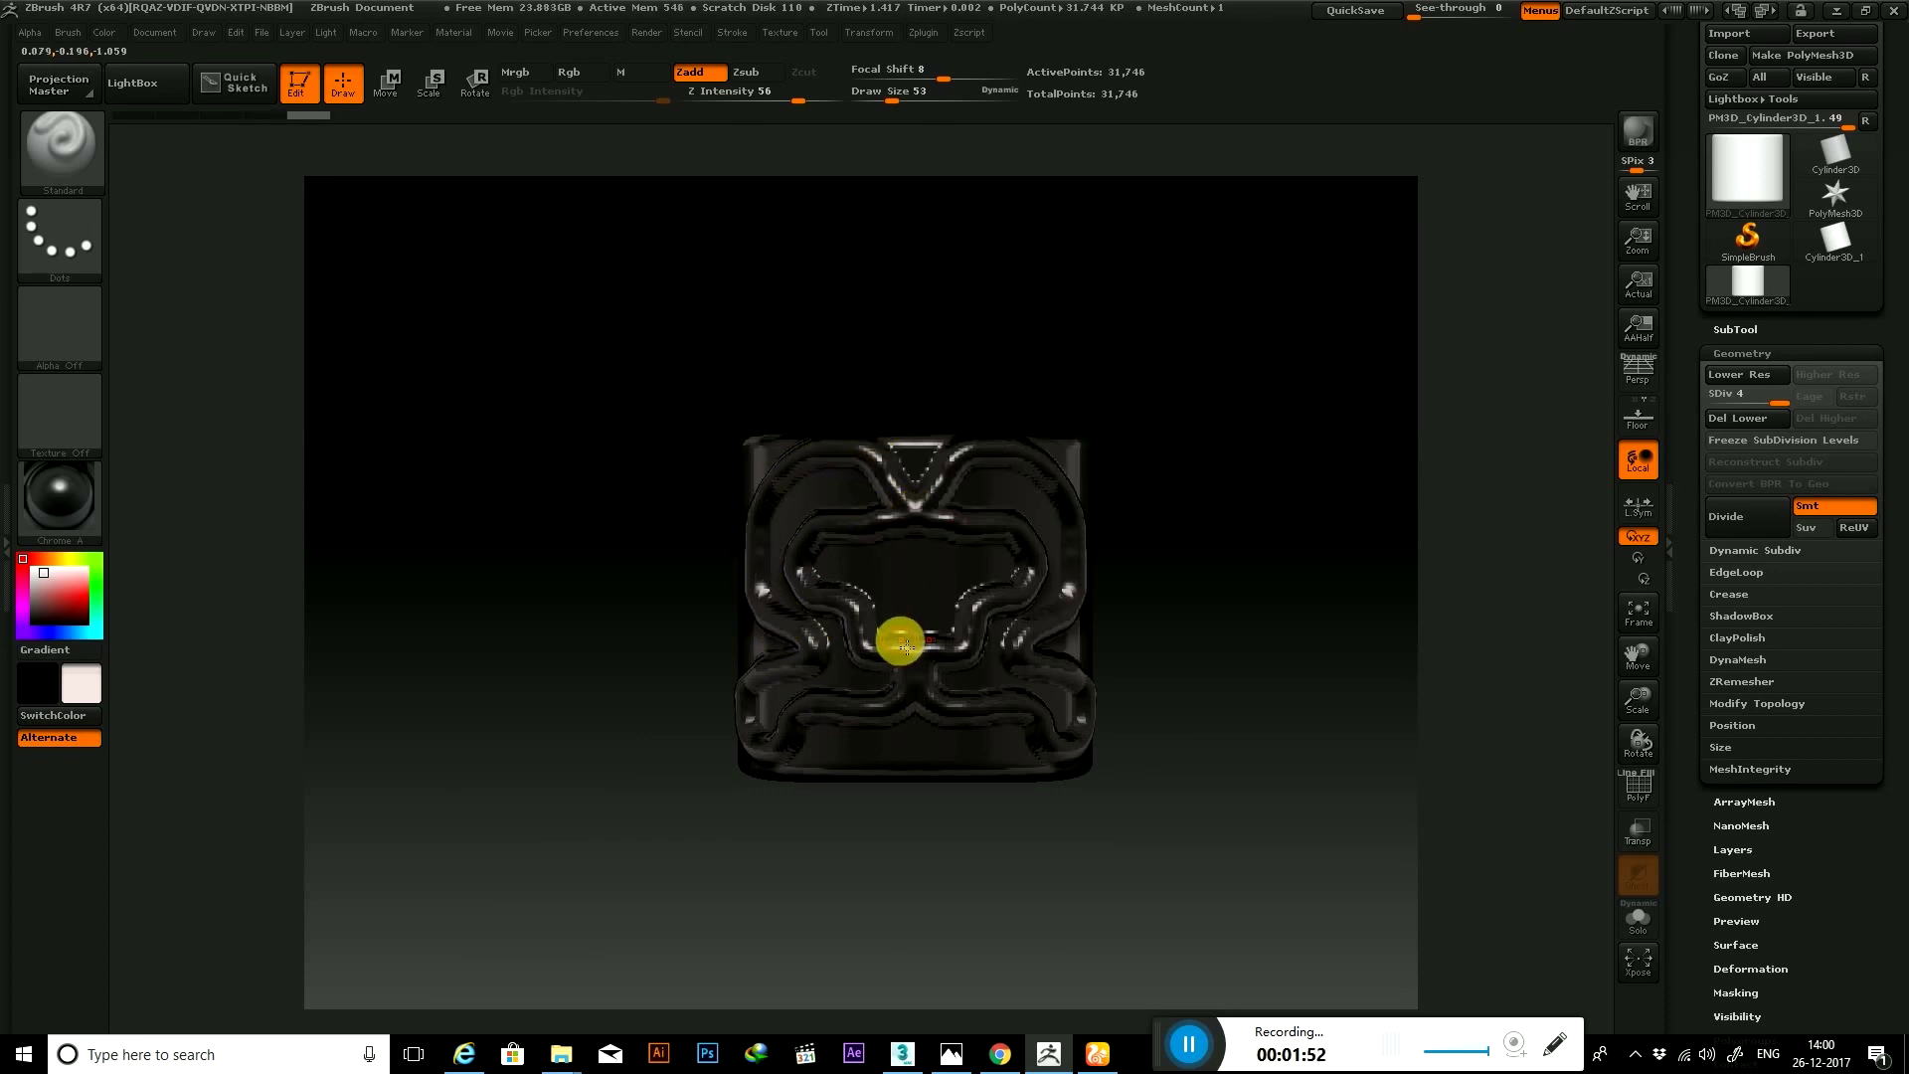
key("ctrl+z")
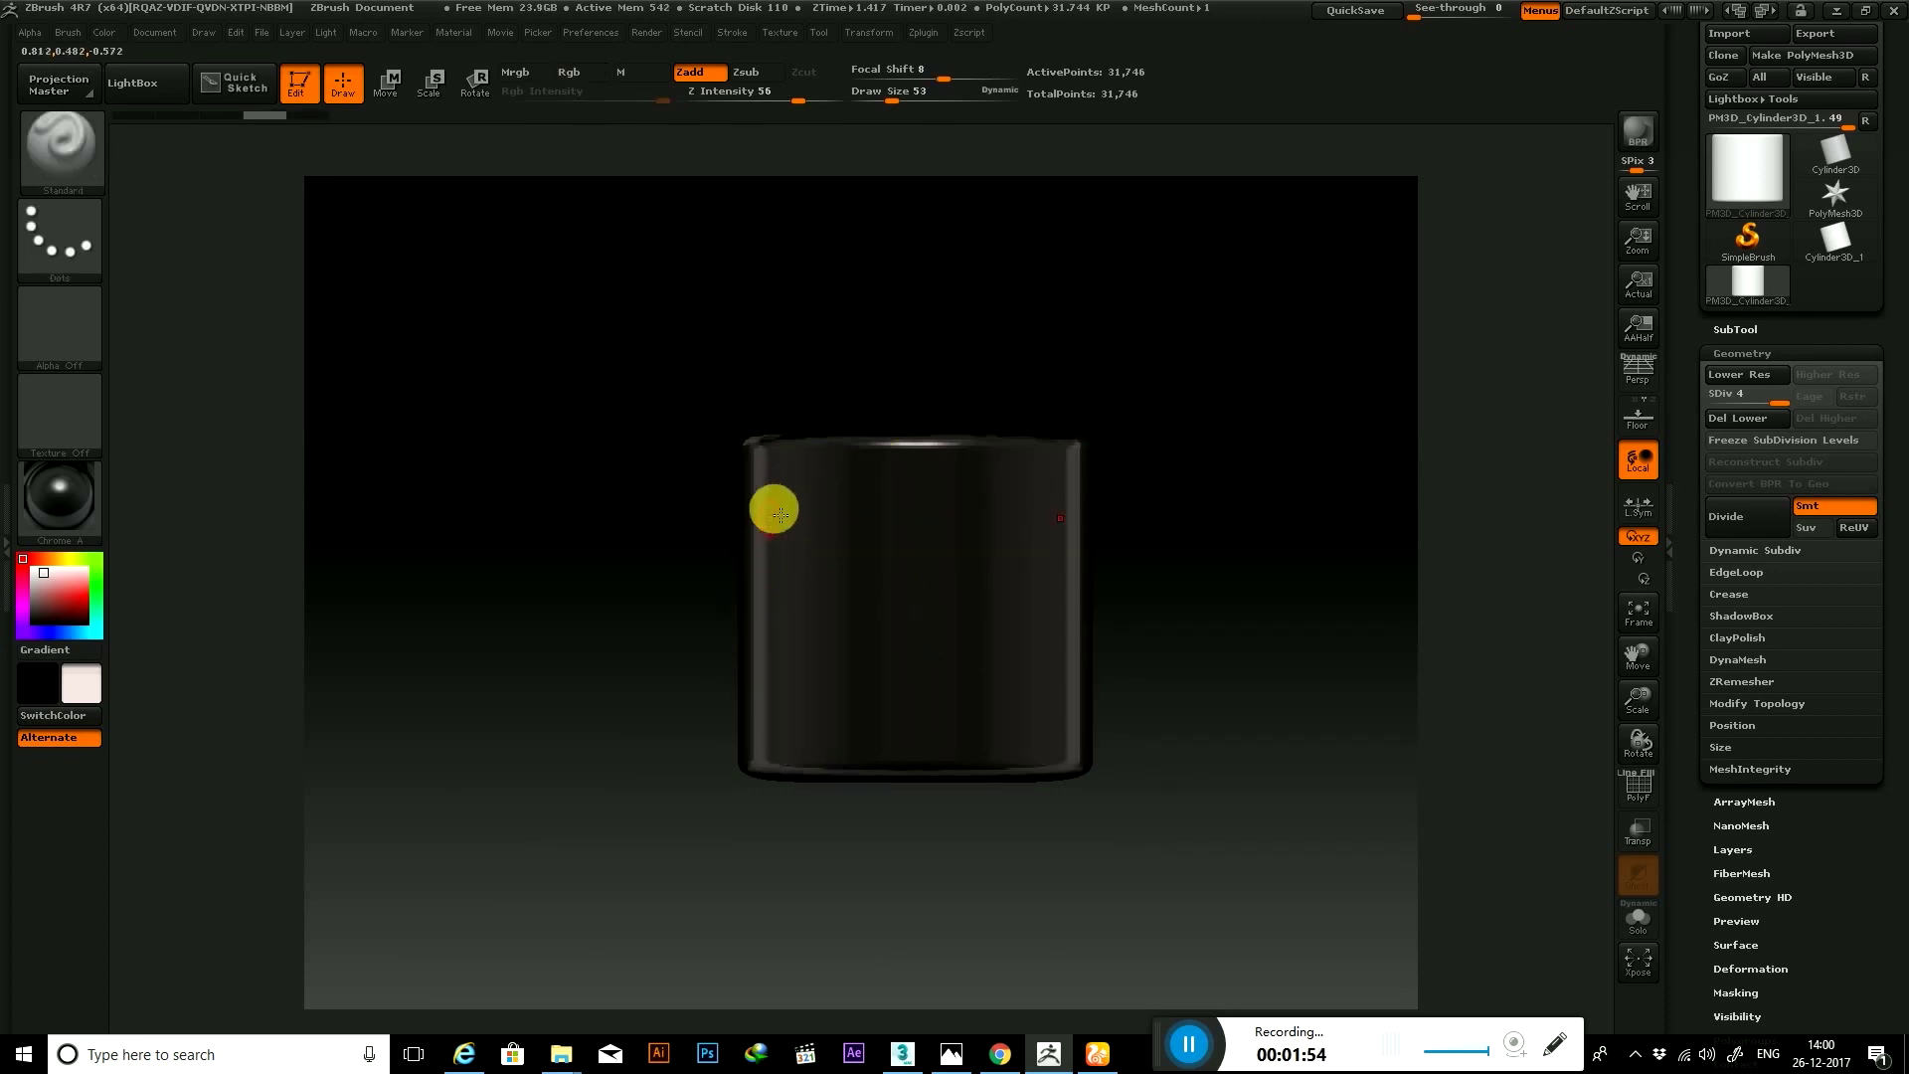
mouse_move(884, 550)
left_mouse_down()
mouse_move(788, 553)
mouse_move(875, 542)
left_mouse_up()
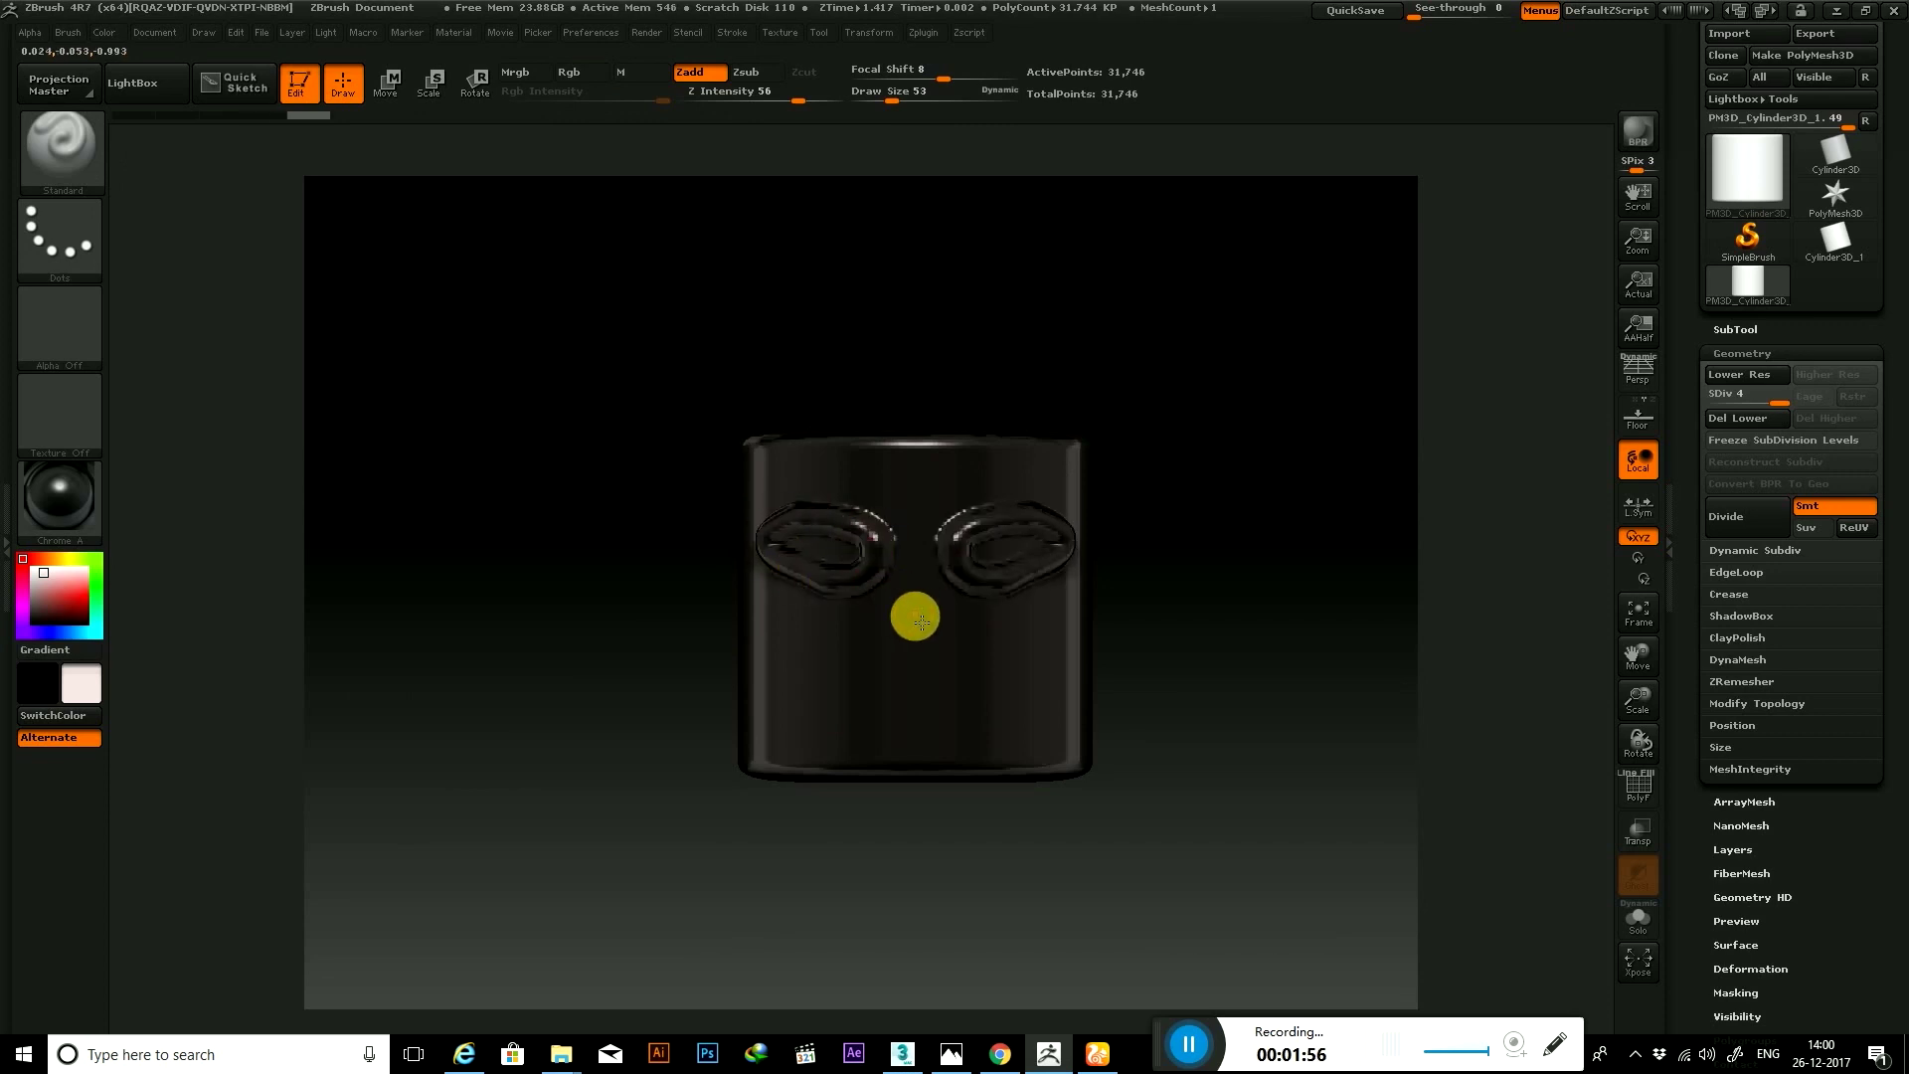
mouse_move(917, 604)
left_mouse_down()
mouse_move(886, 673)
mouse_move(848, 676)
left_mouse_up()
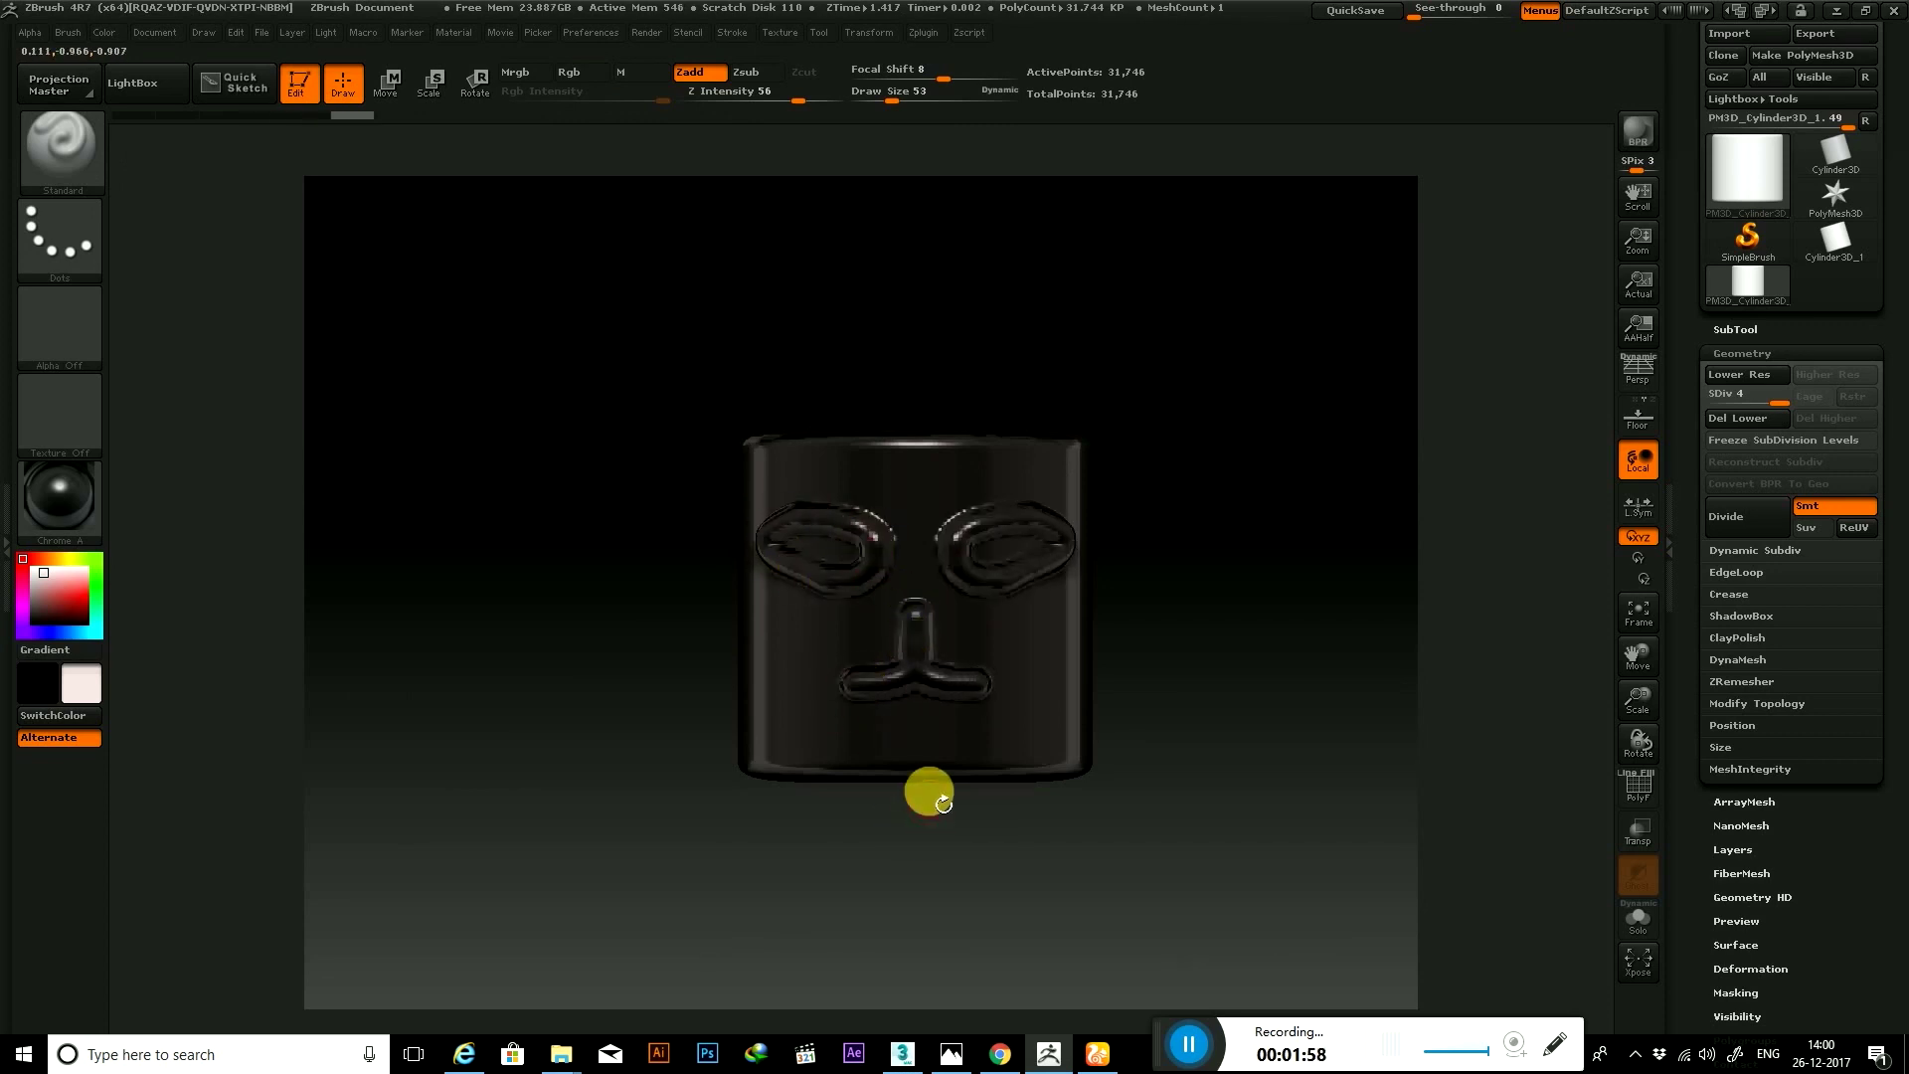
mouse_move(894, 736)
left_mouse_down()
mouse_move(780, 755)
mouse_move(932, 773)
left_mouse_up()
mouse_move(904, 468)
left_mouse_down()
mouse_move(792, 435)
mouse_move(747, 451)
mouse_move(745, 426)
mouse_move(920, 422)
mouse_move(898, 443)
mouse_move(796, 404)
mouse_move(743, 420)
mouse_move(739, 673)
mouse_move(766, 456)
mouse_move(745, 472)
left_mouse_up()
mouse_move(1208, 453)
left_mouse_down()
mouse_move(1164, 458)
mouse_move(1197, 451)
left_mouse_up()
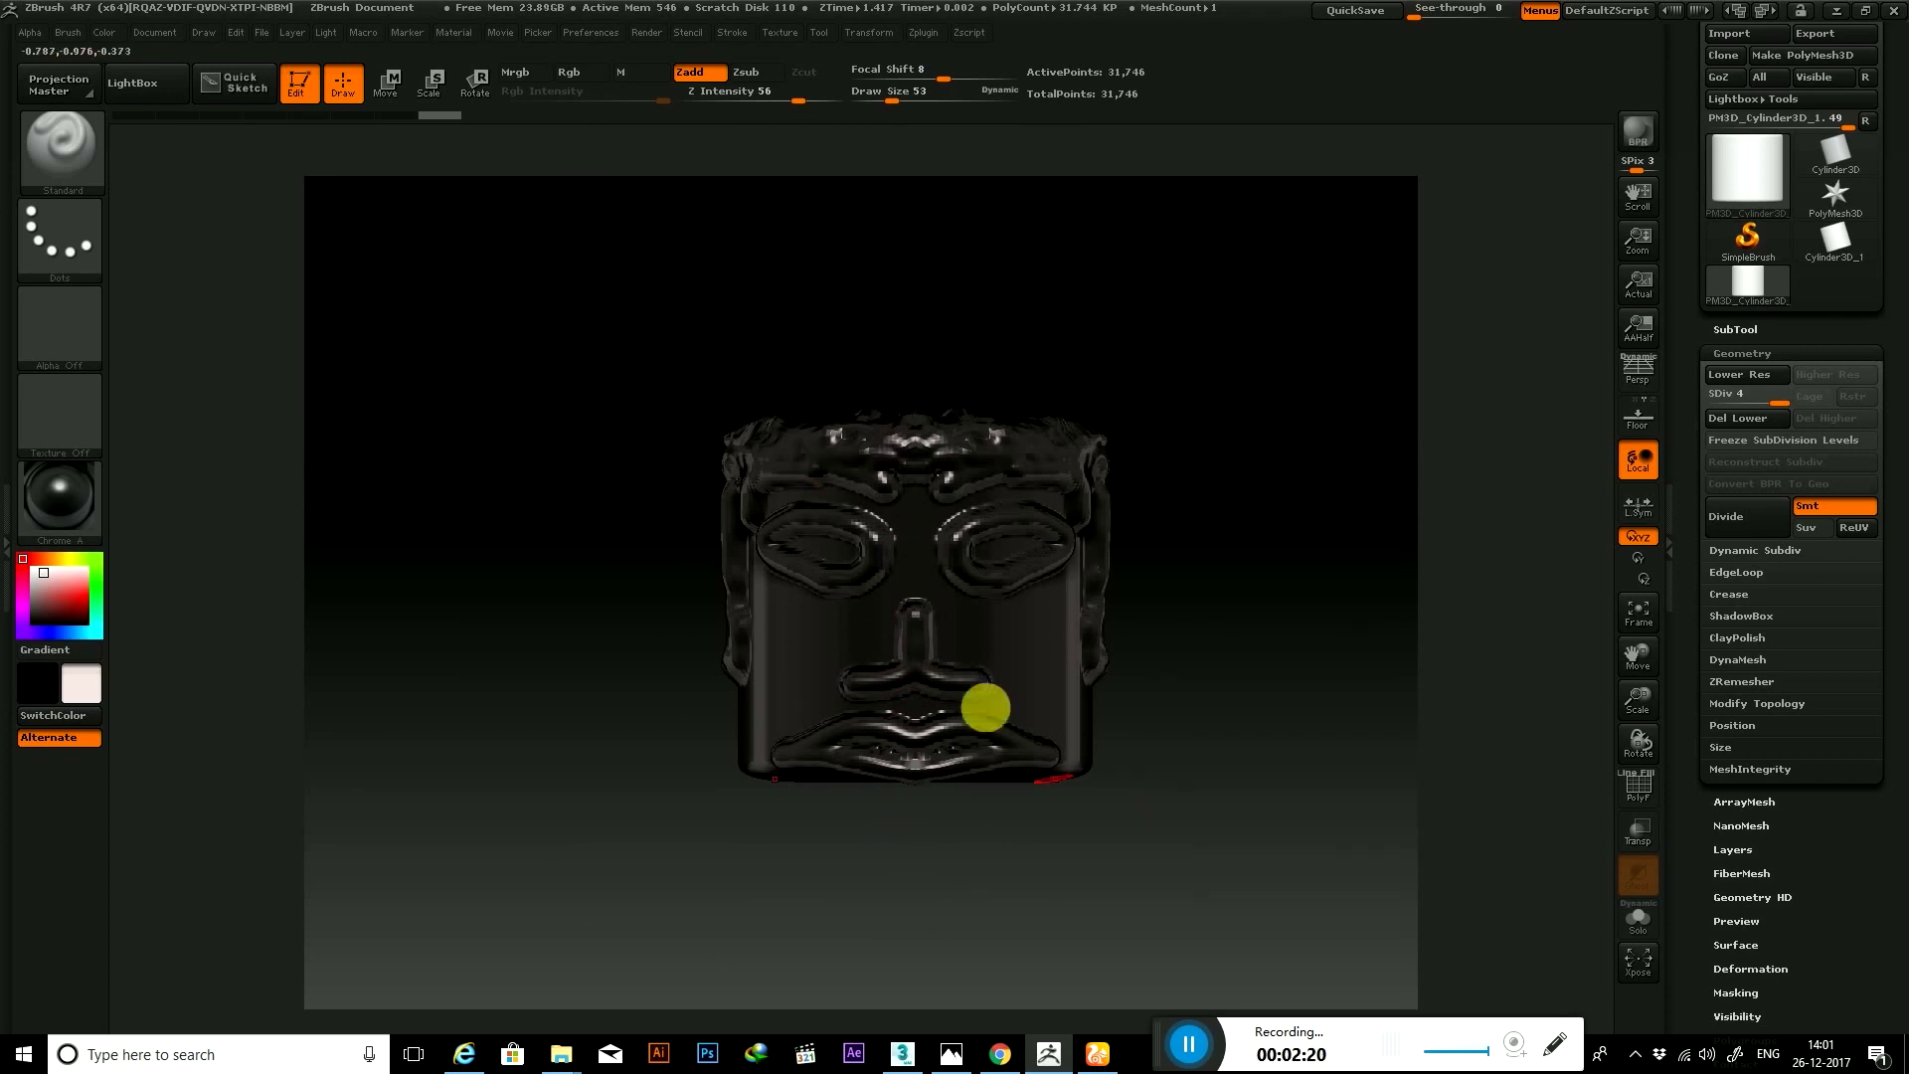
Enable >Y< symmetry and add mirrored ornamental strokes around the face
left_click(861, 32)
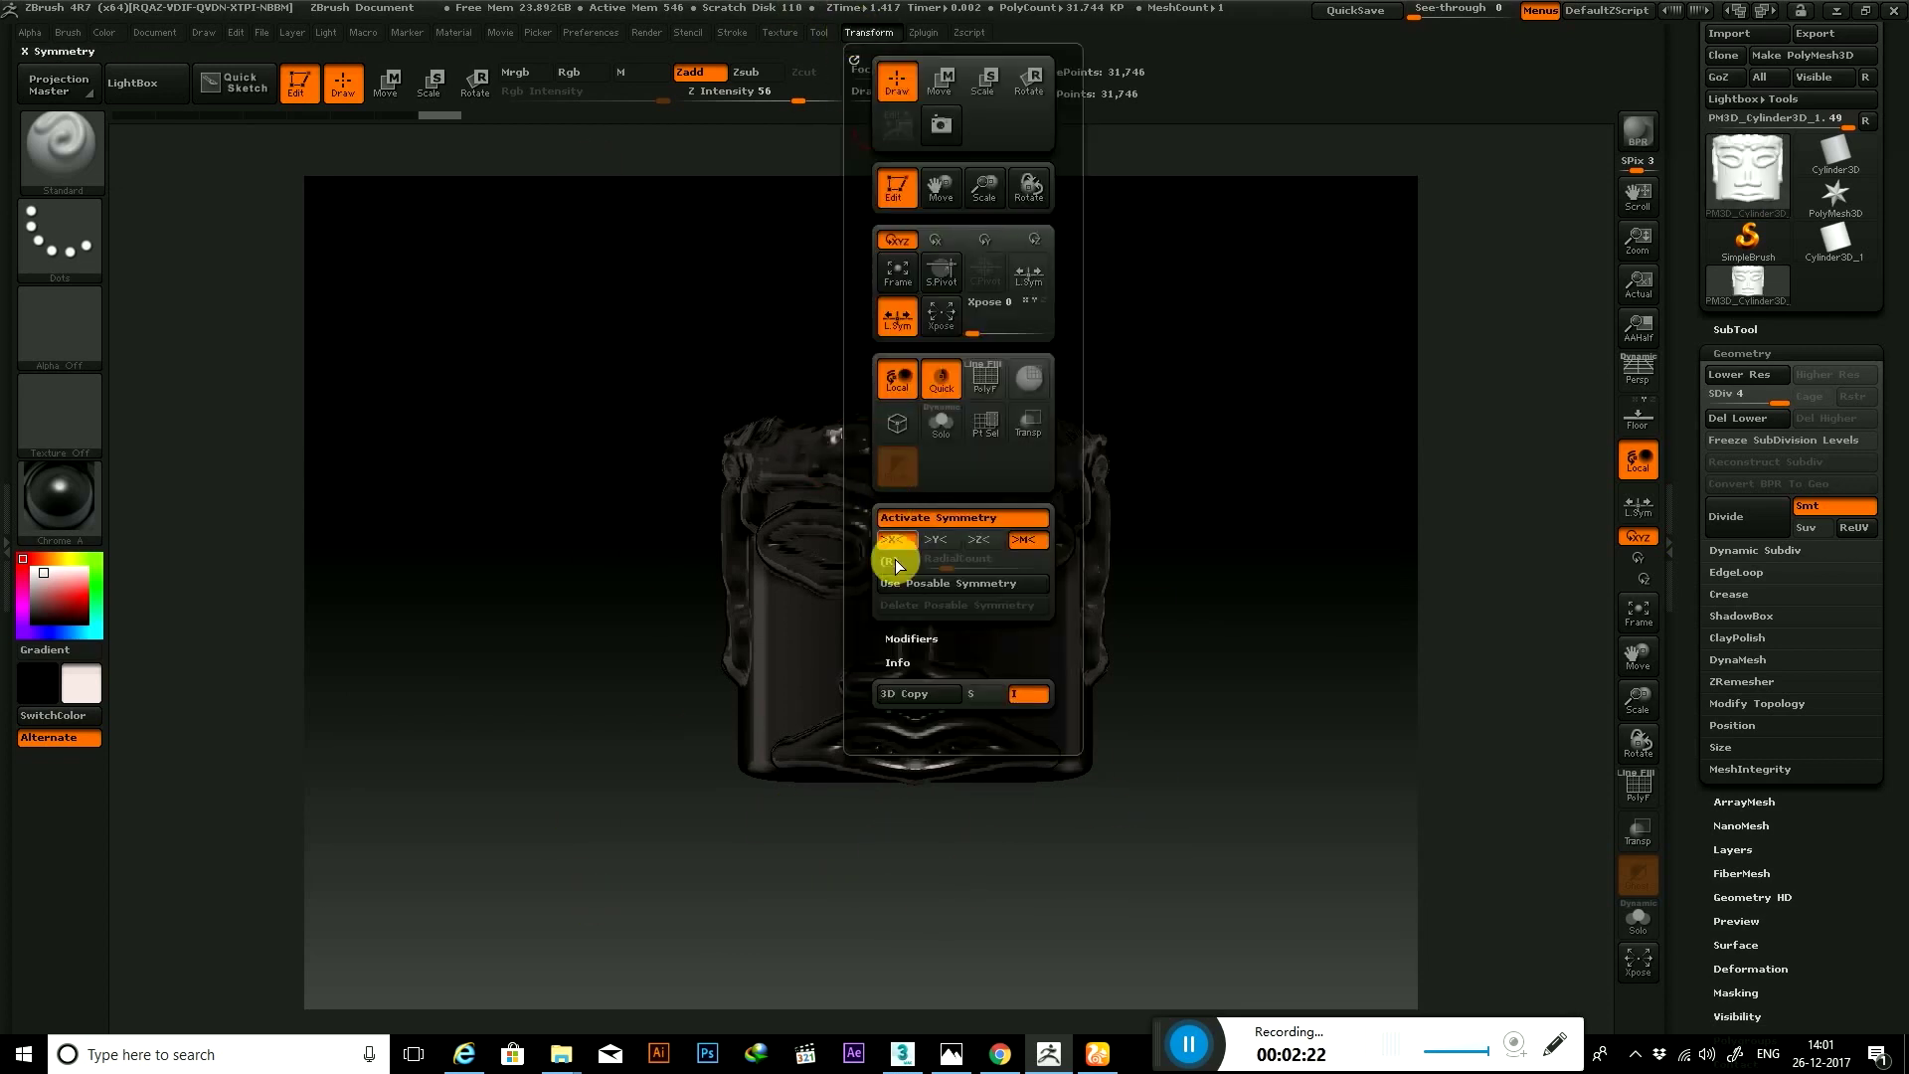
left_click(939, 540)
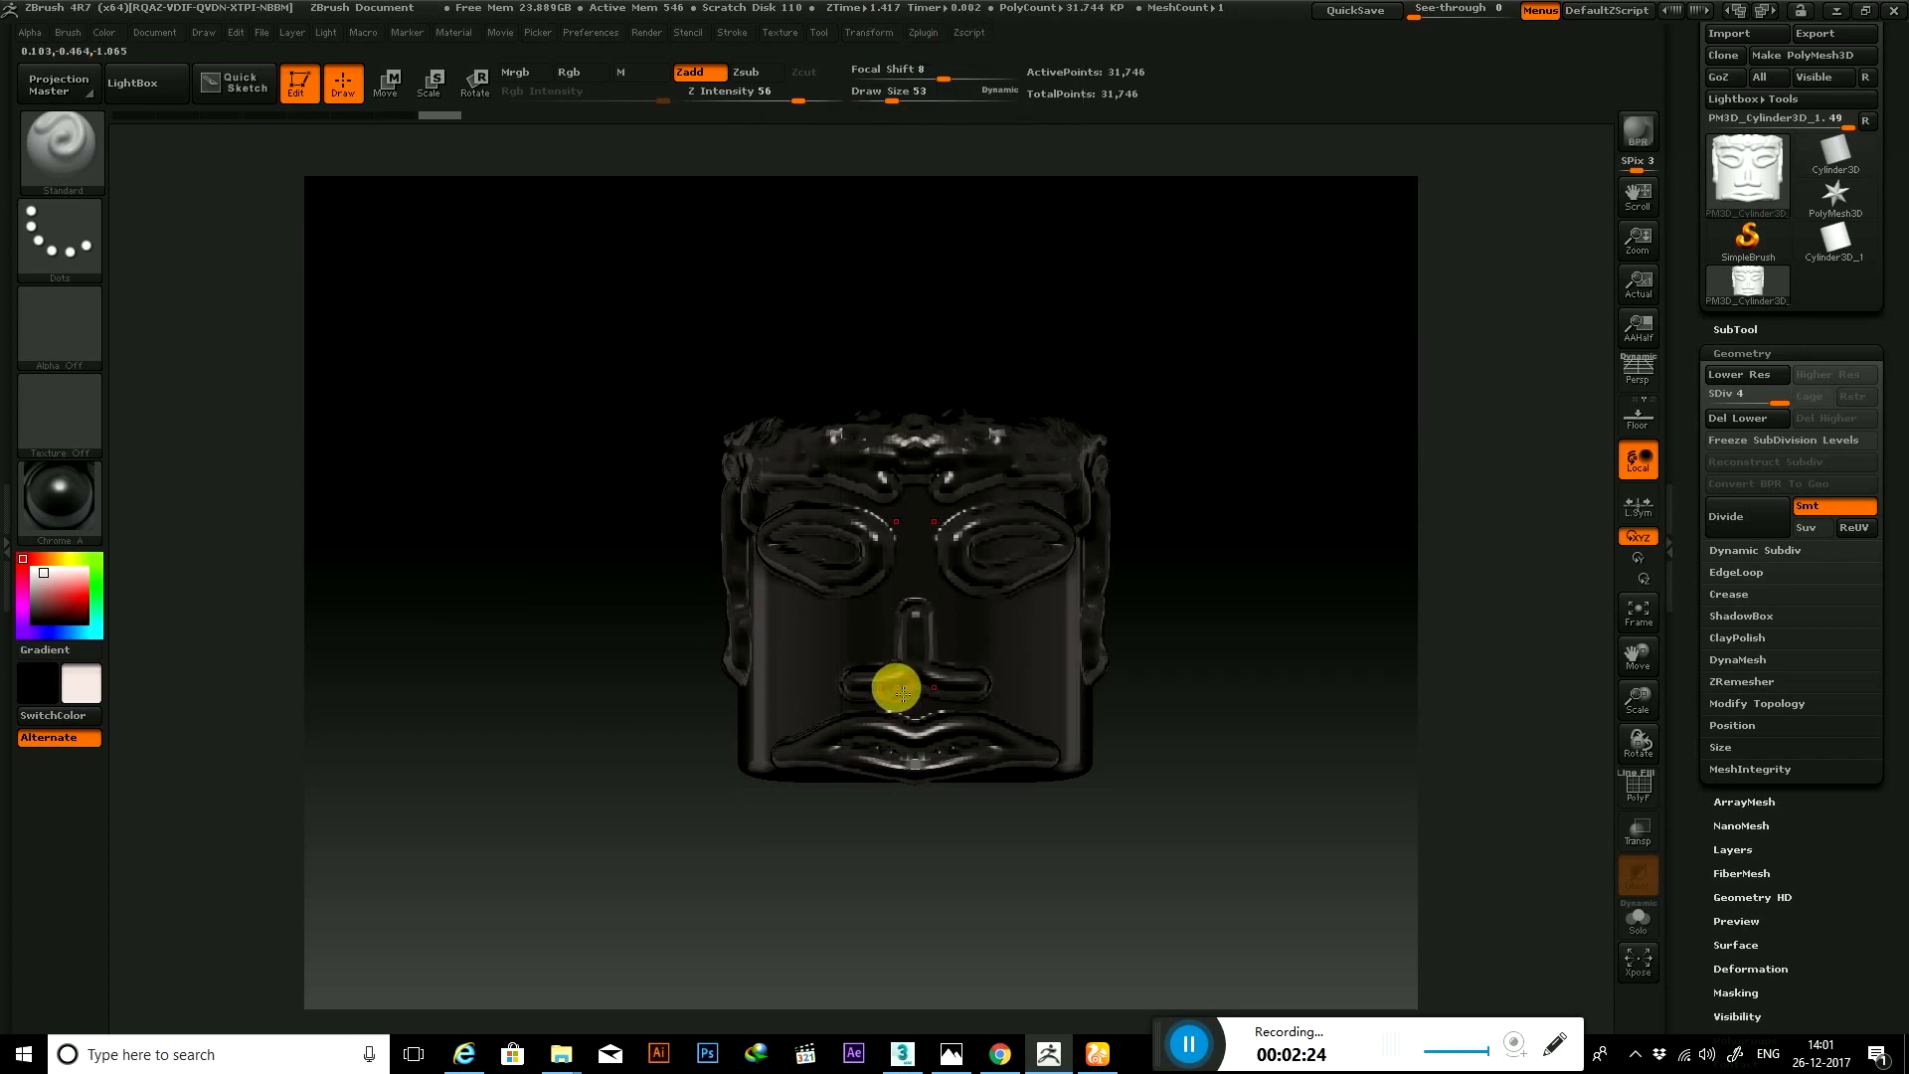
mouse_move(867, 710)
left_mouse_down()
mouse_move(806, 712)
mouse_move(840, 647)
mouse_move(908, 600)
mouse_move(847, 664)
left_mouse_up()
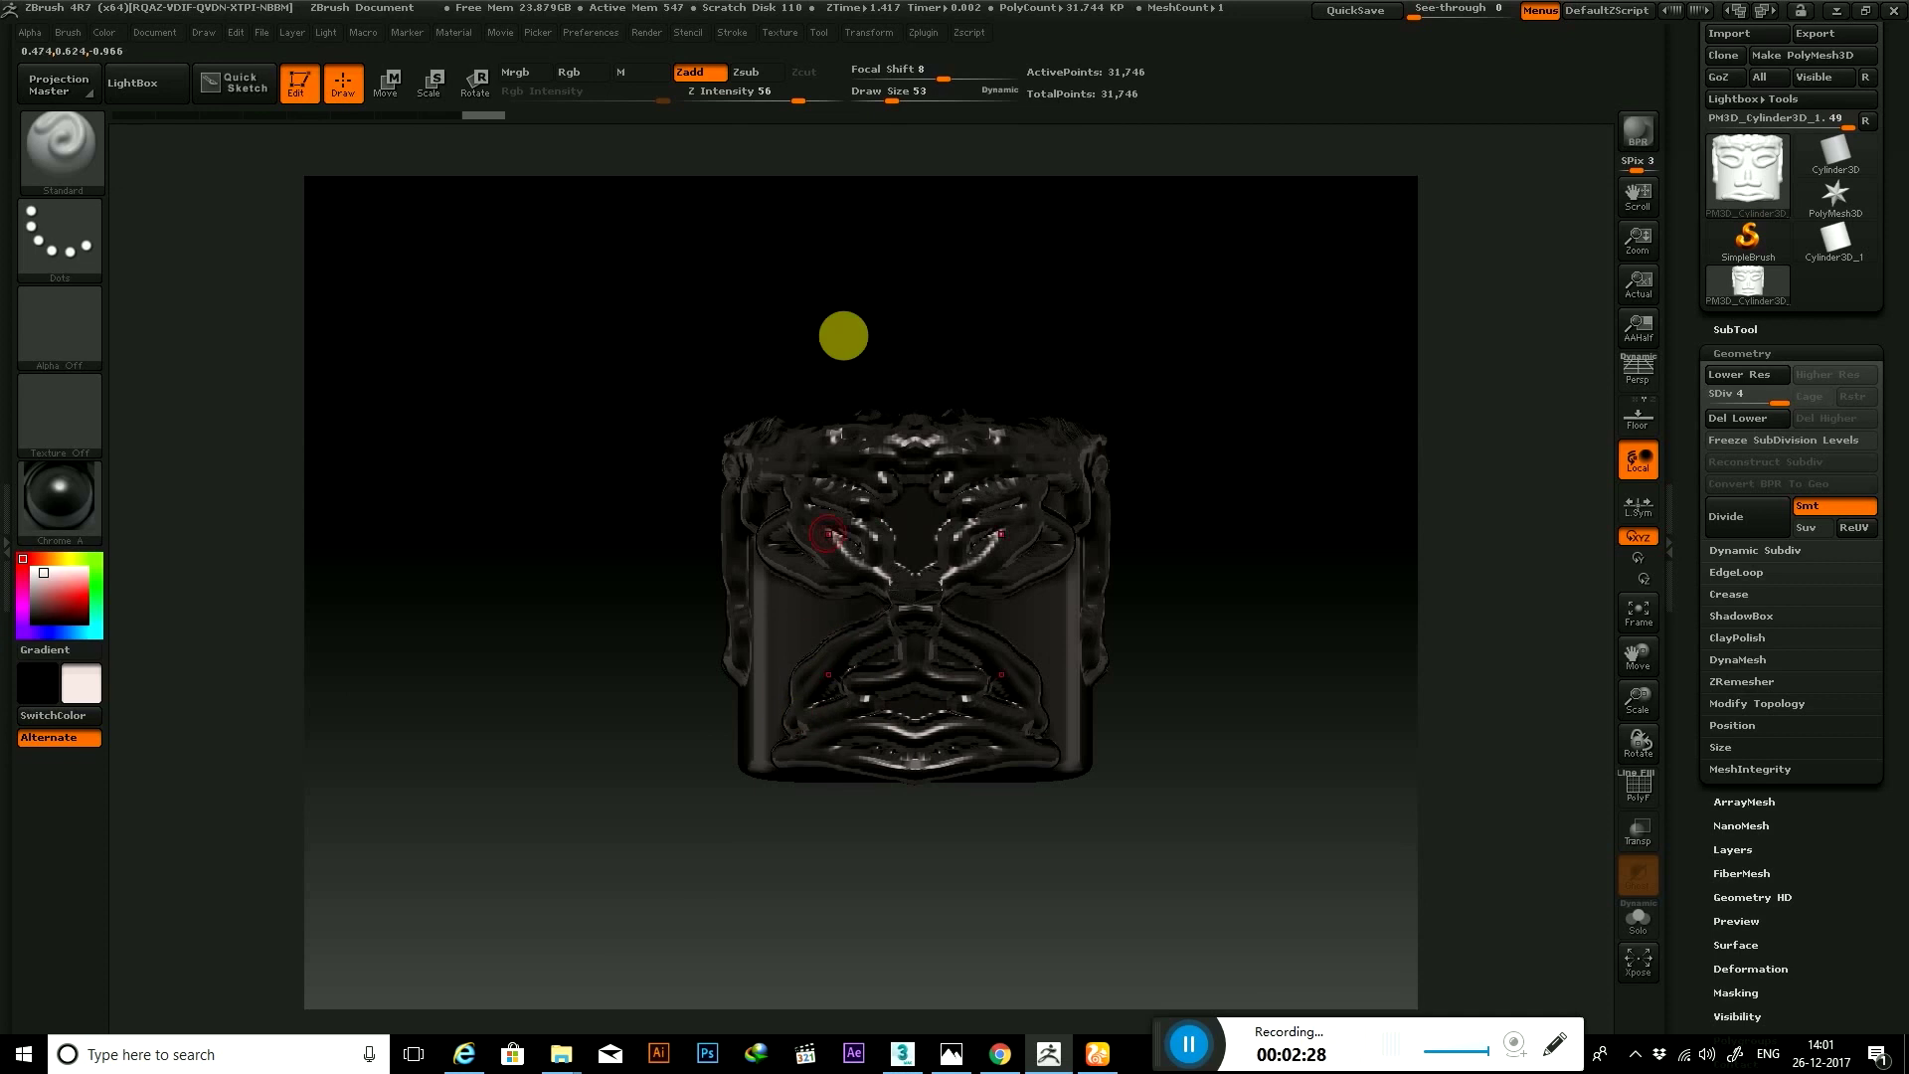
Disable >X< symmetry, cover the face with more ornamental ridges, and rotate to the side
left_click(855, 33)
left_click(900, 548)
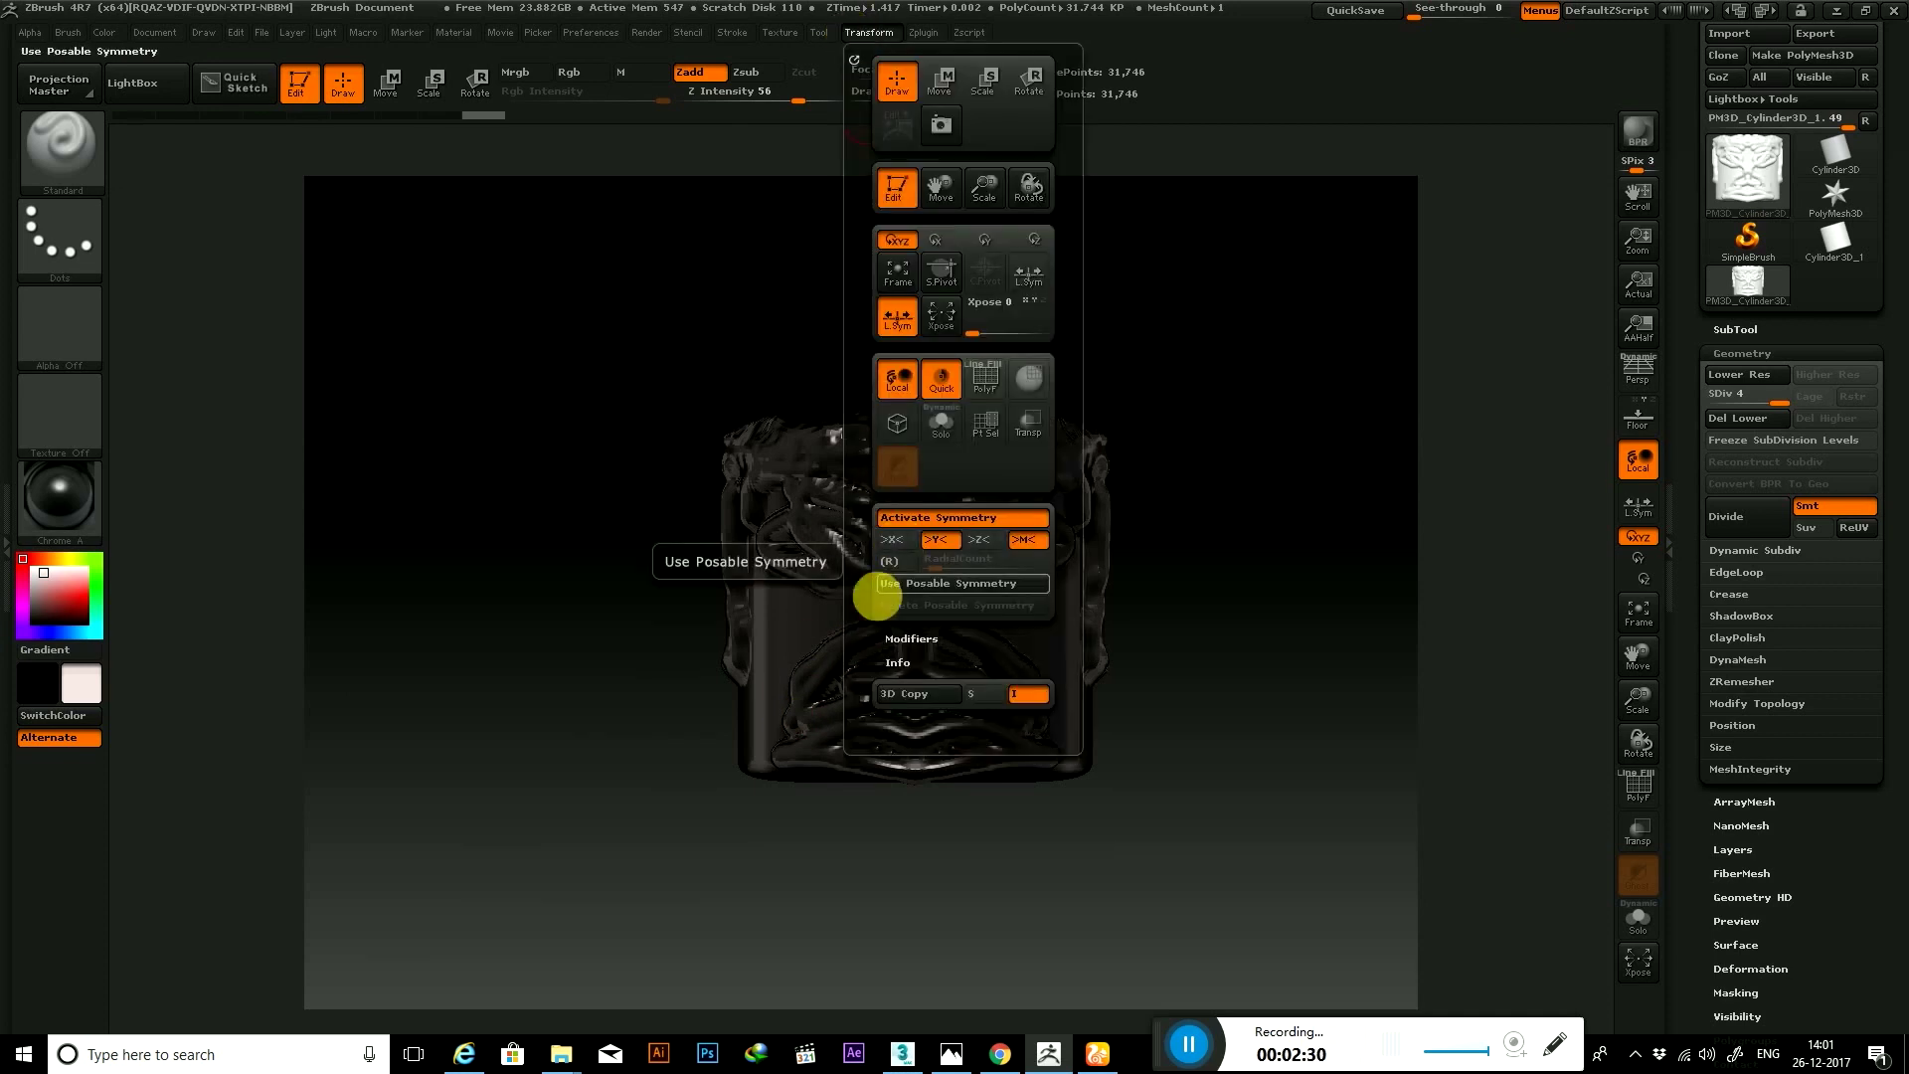
mouse_move(981, 677)
left_mouse_down()
mouse_move(810, 725)
mouse_move(814, 677)
mouse_move(1058, 690)
mouse_move(773, 730)
left_mouse_up()
left_click_drag(975, 673, 1193, 686)
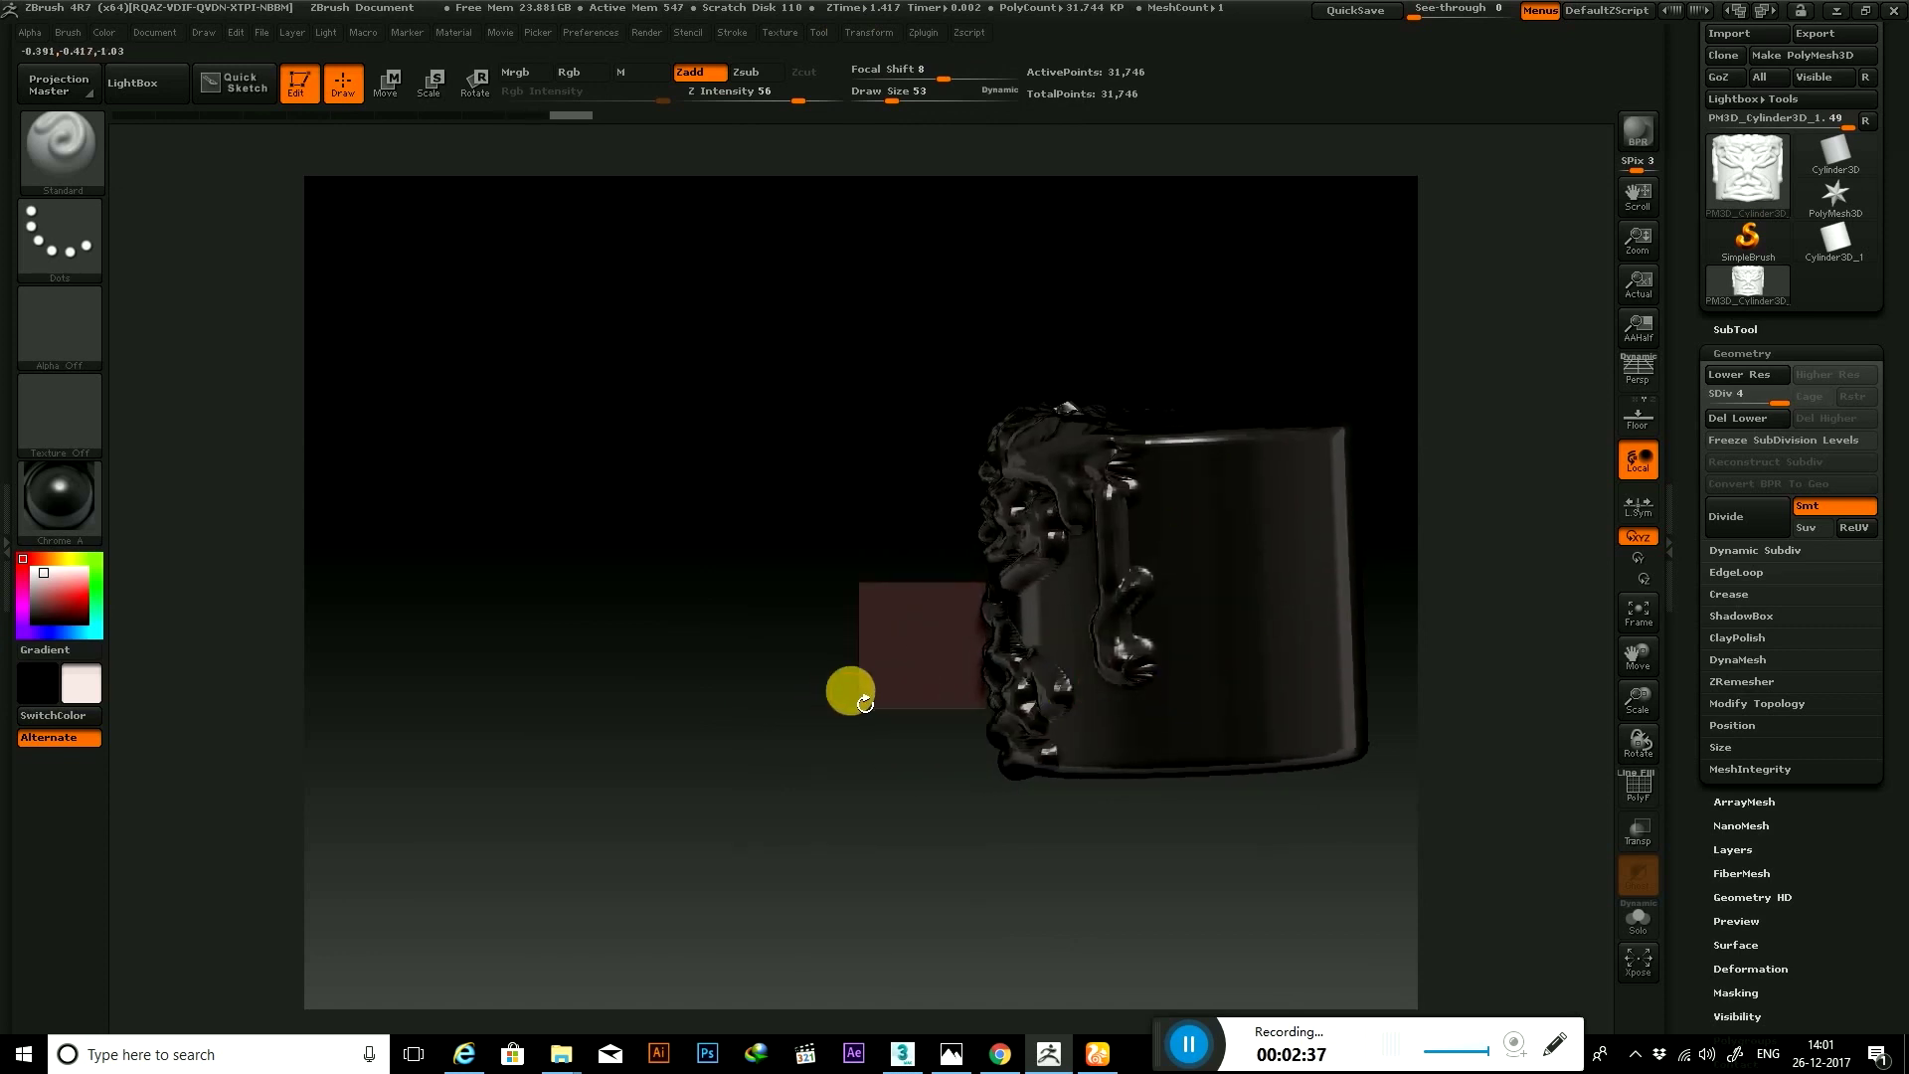
Replace trial snake loops with two top-to-bottom mirrored oval loops on the cylinder's side
mouse_move(844, 676)
left_mouse_down()
mouse_move(832, 712)
mouse_move(975, 712)
mouse_move(916, 660)
mouse_move(1042, 726)
mouse_move(1004, 718)
left_mouse_up()
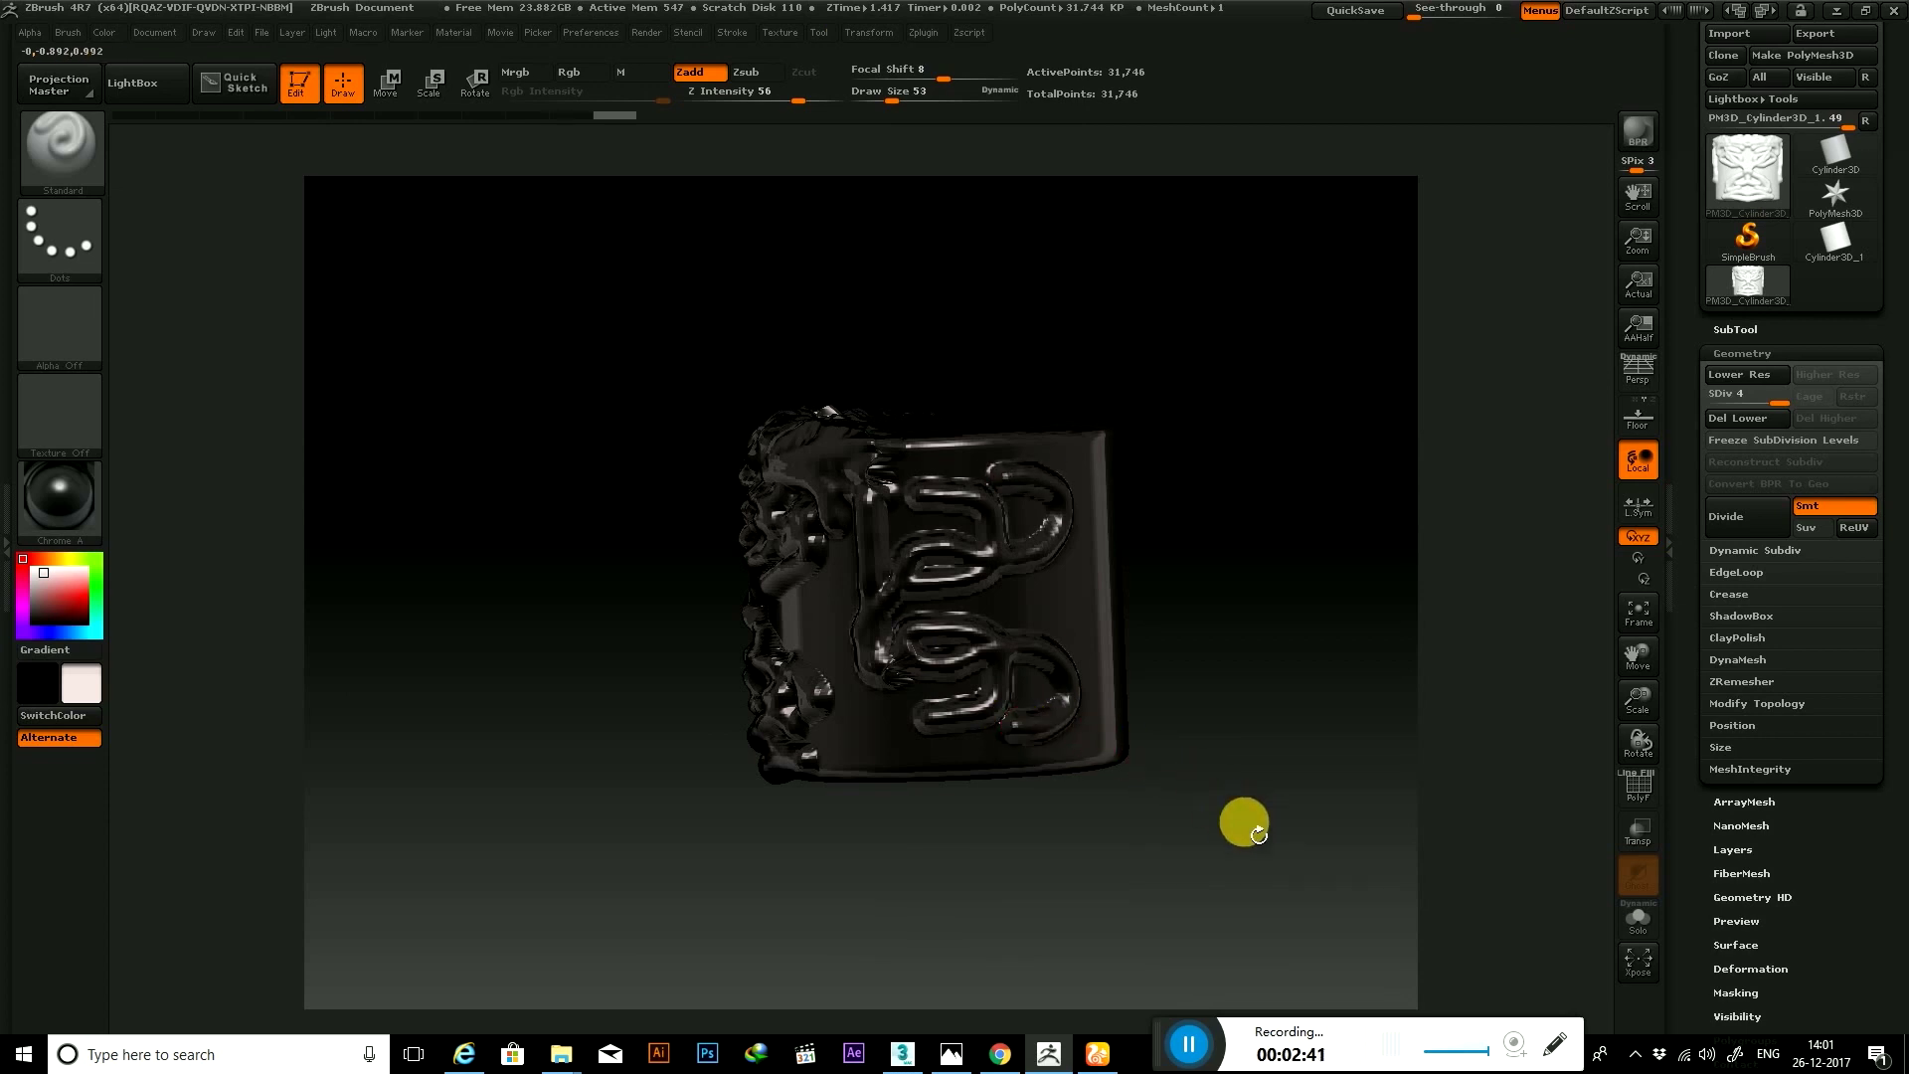
key("ctrl+z")
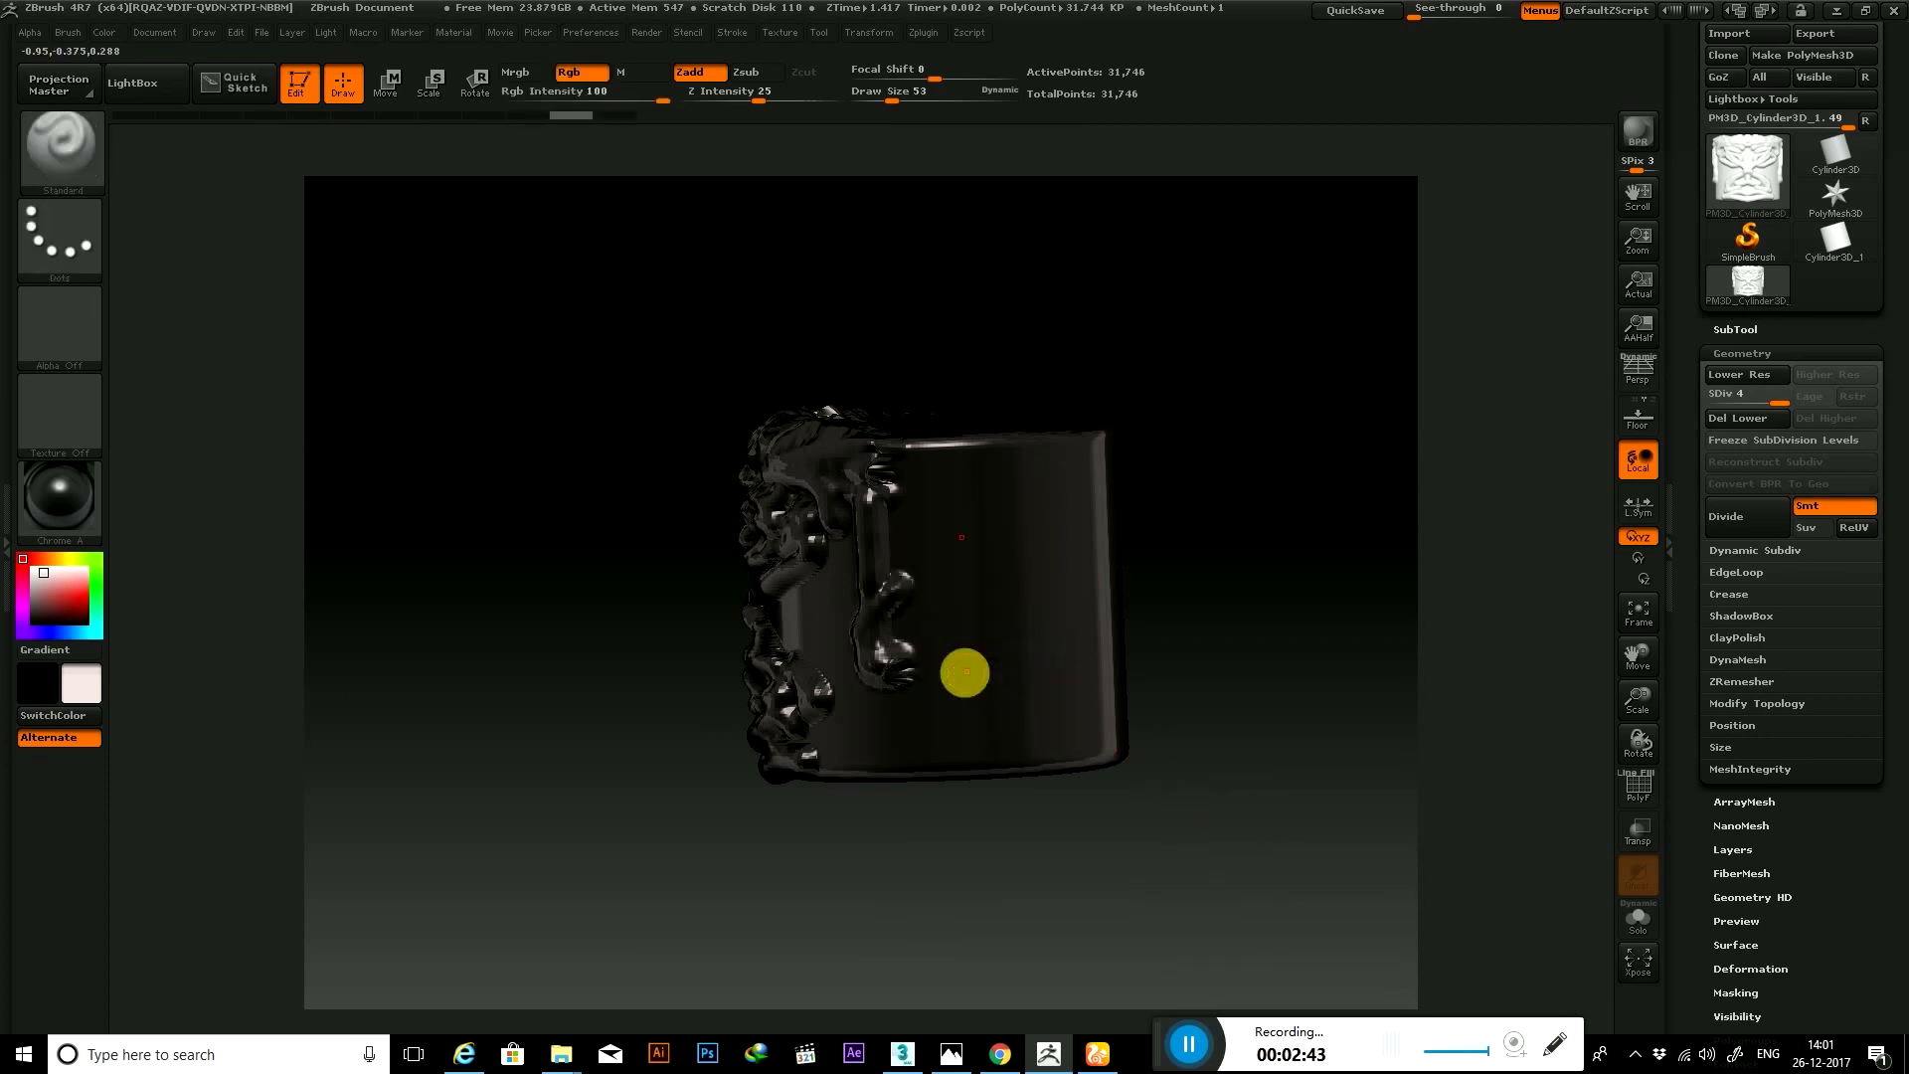
mouse_move(981, 675)
left_mouse_down()
mouse_move(1044, 696)
mouse_move(950, 716)
mouse_move(1044, 669)
mouse_move(956, 705)
mouse_move(979, 716)
left_mouse_up()
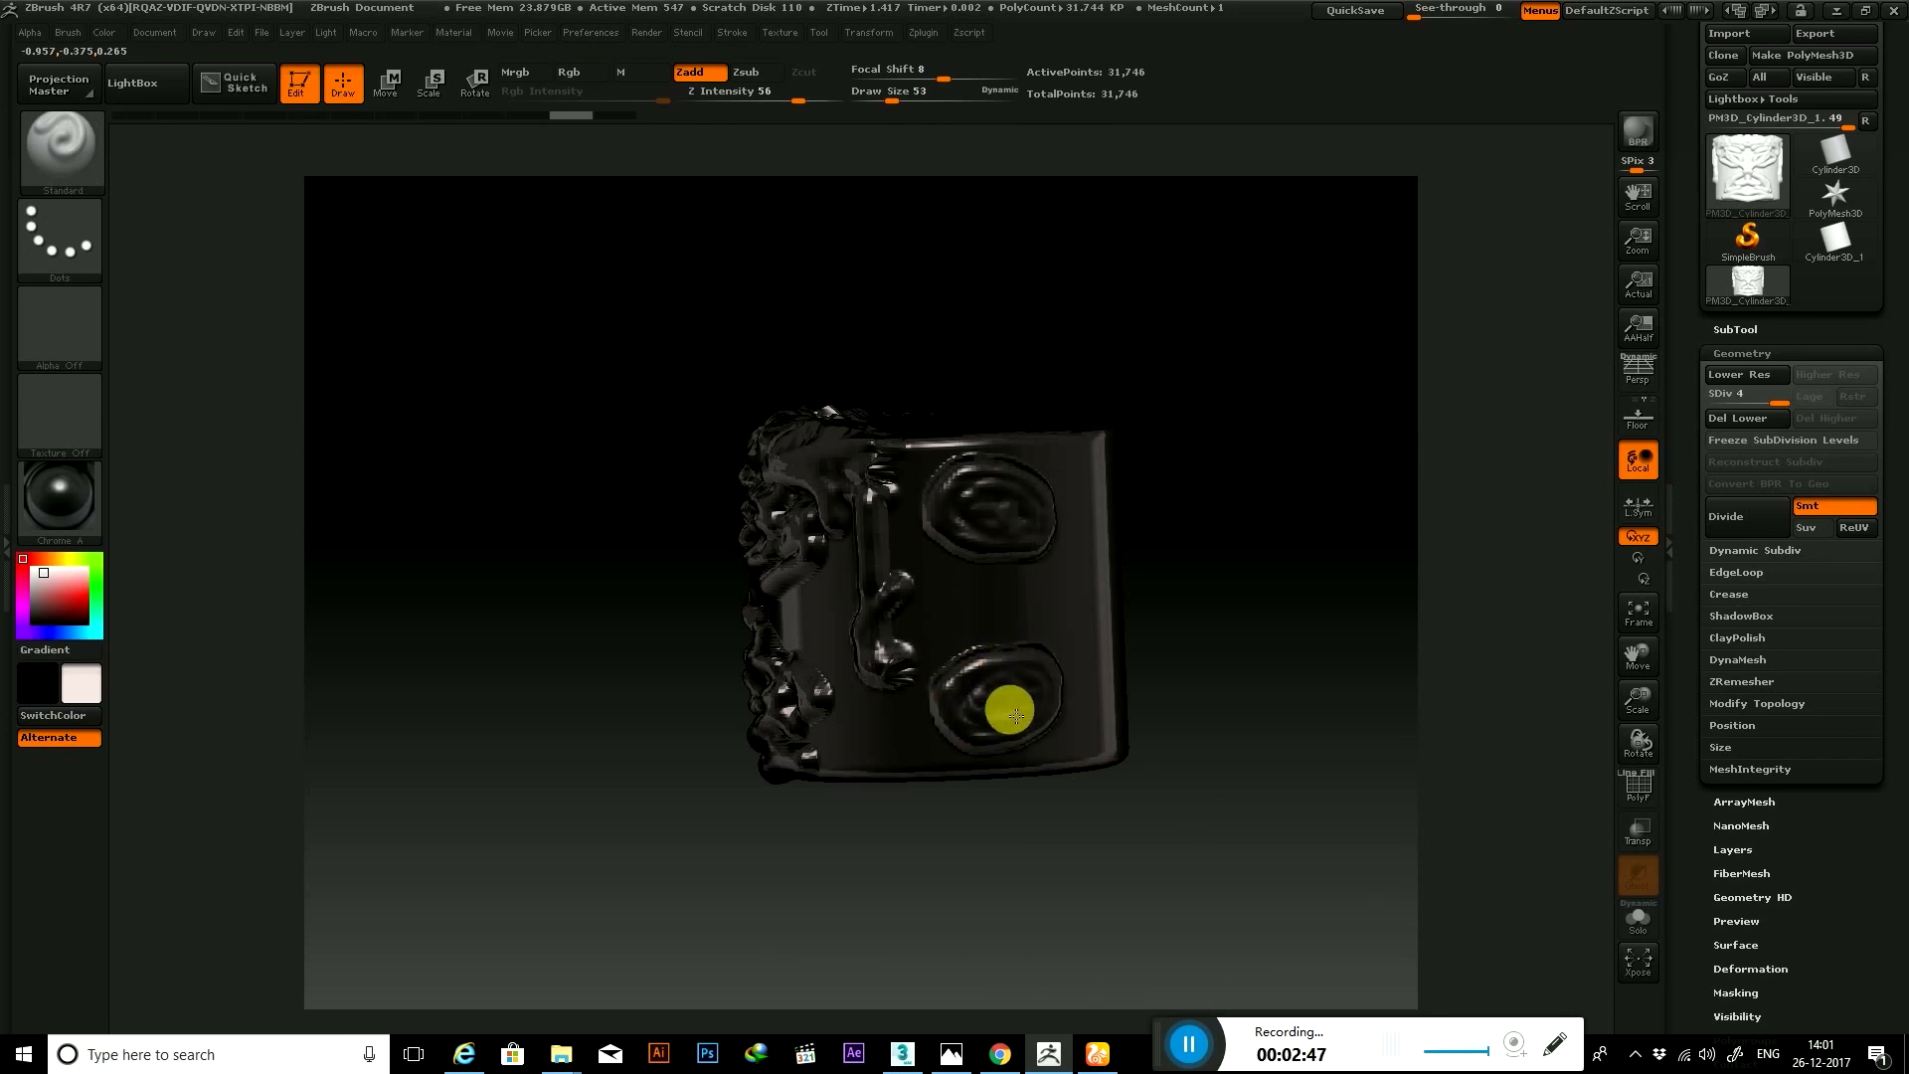
mouse_move(622, 636)
left_mouse_down()
mouse_move(572, 622)
mouse_move(564, 644)
left_mouse_up()
left_click(676, 123)
Switch symmetry to >Z< by enabling Z and disabling Y in Transform
left_click(871, 32)
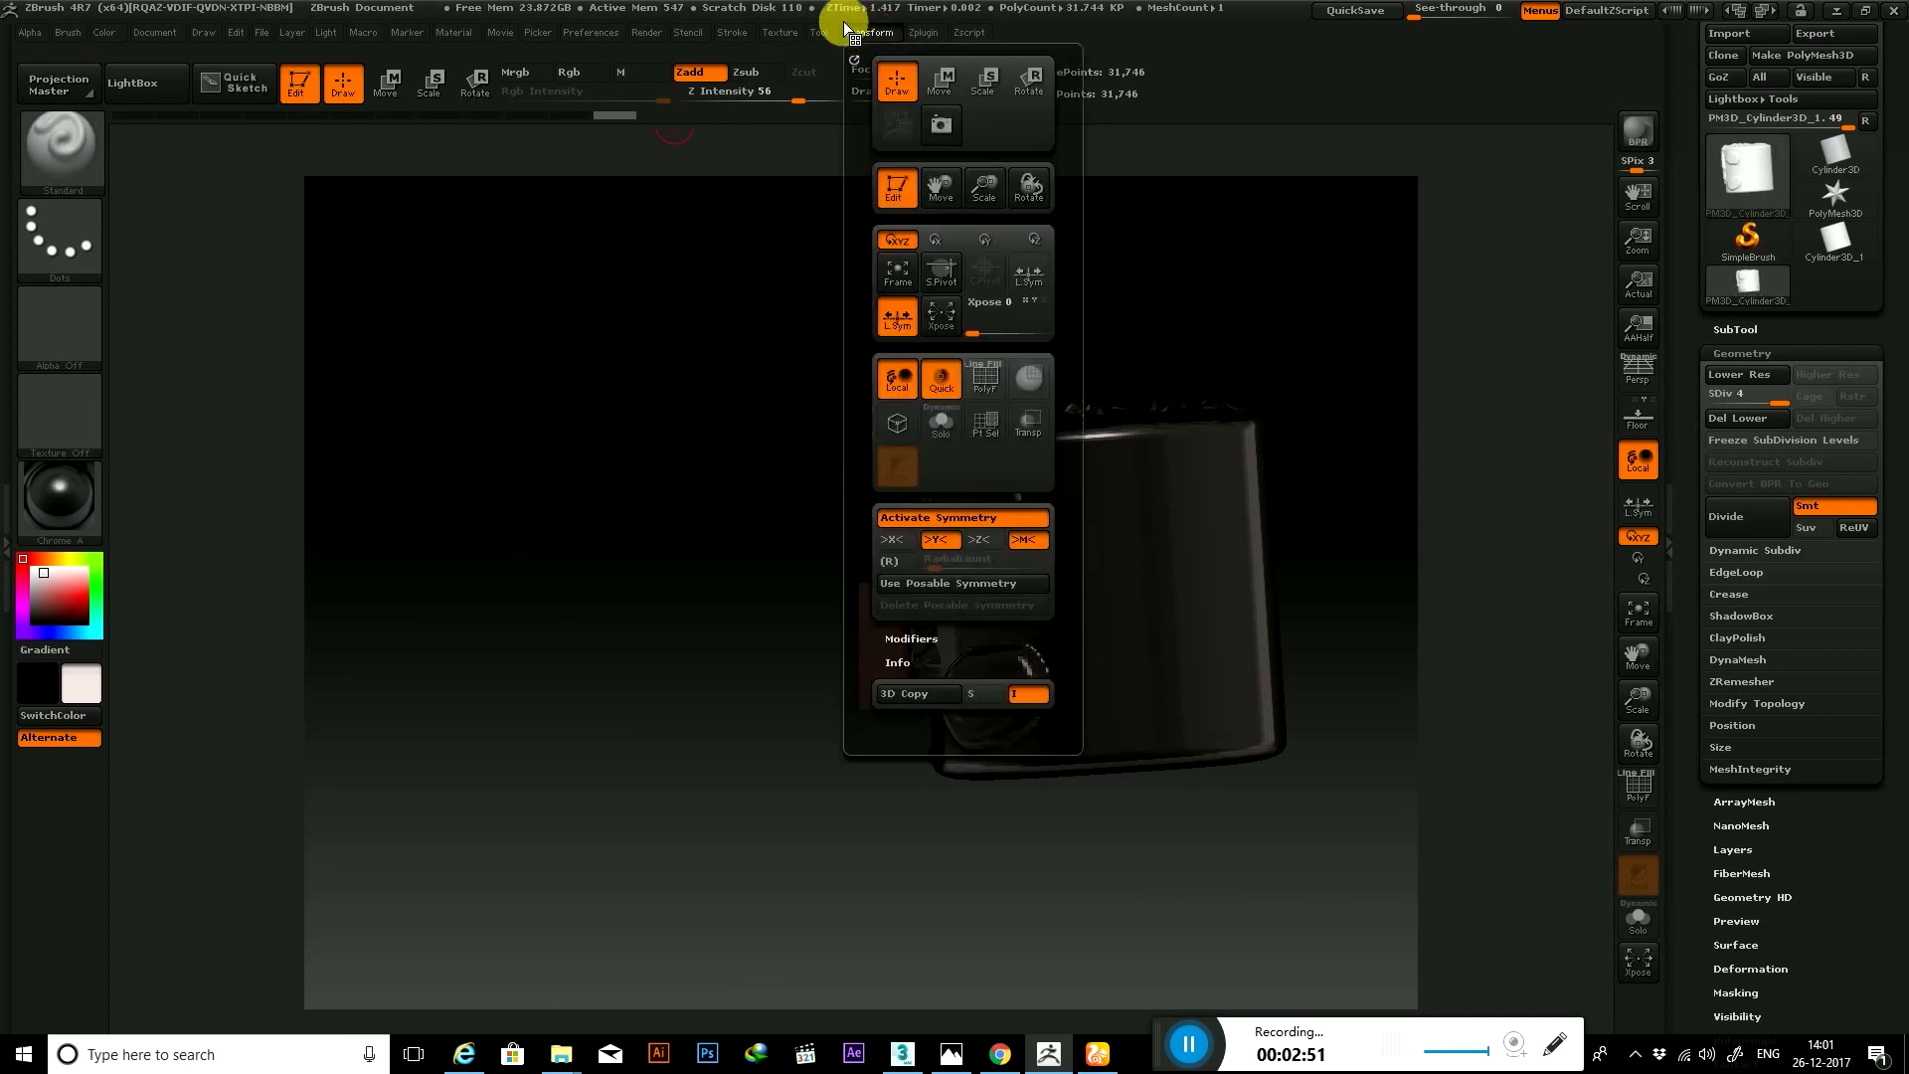
left_click(869, 36)
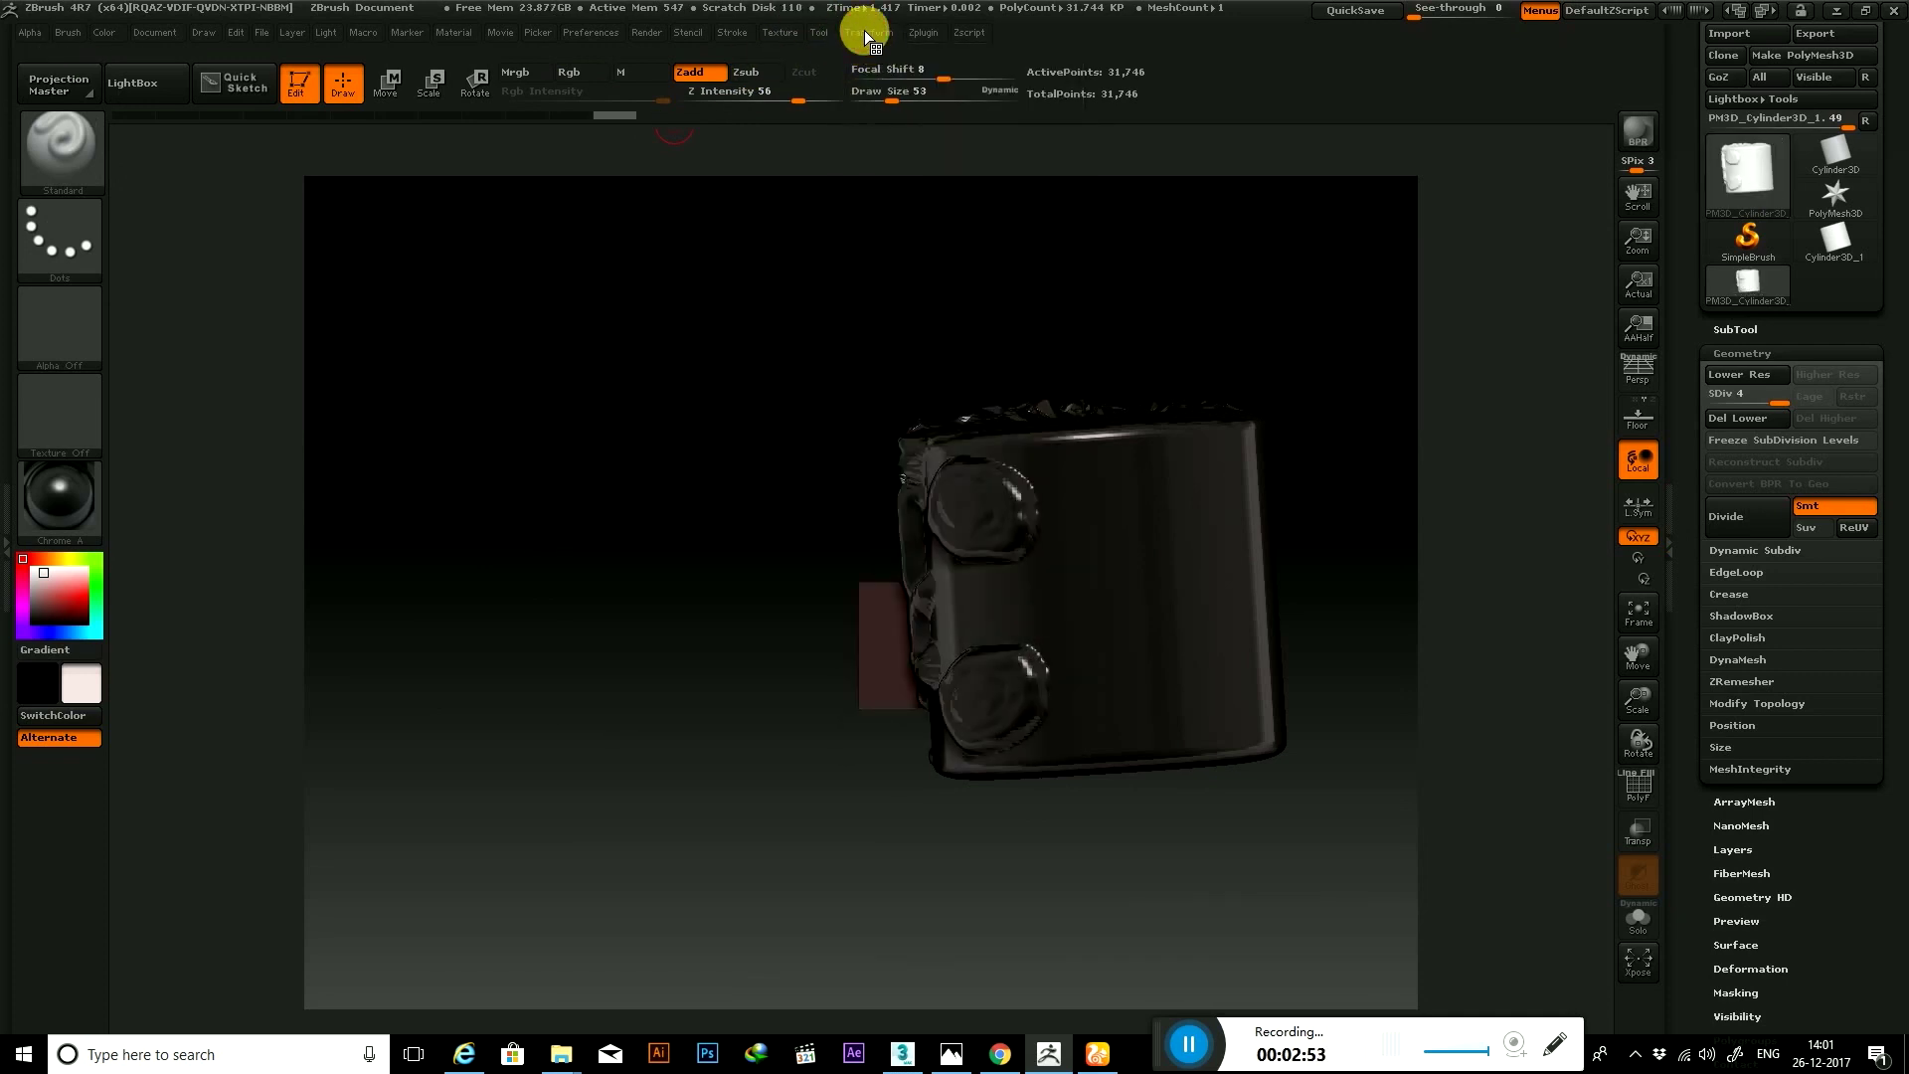
left_click(865, 36)
left_click(987, 545)
left_click(932, 540)
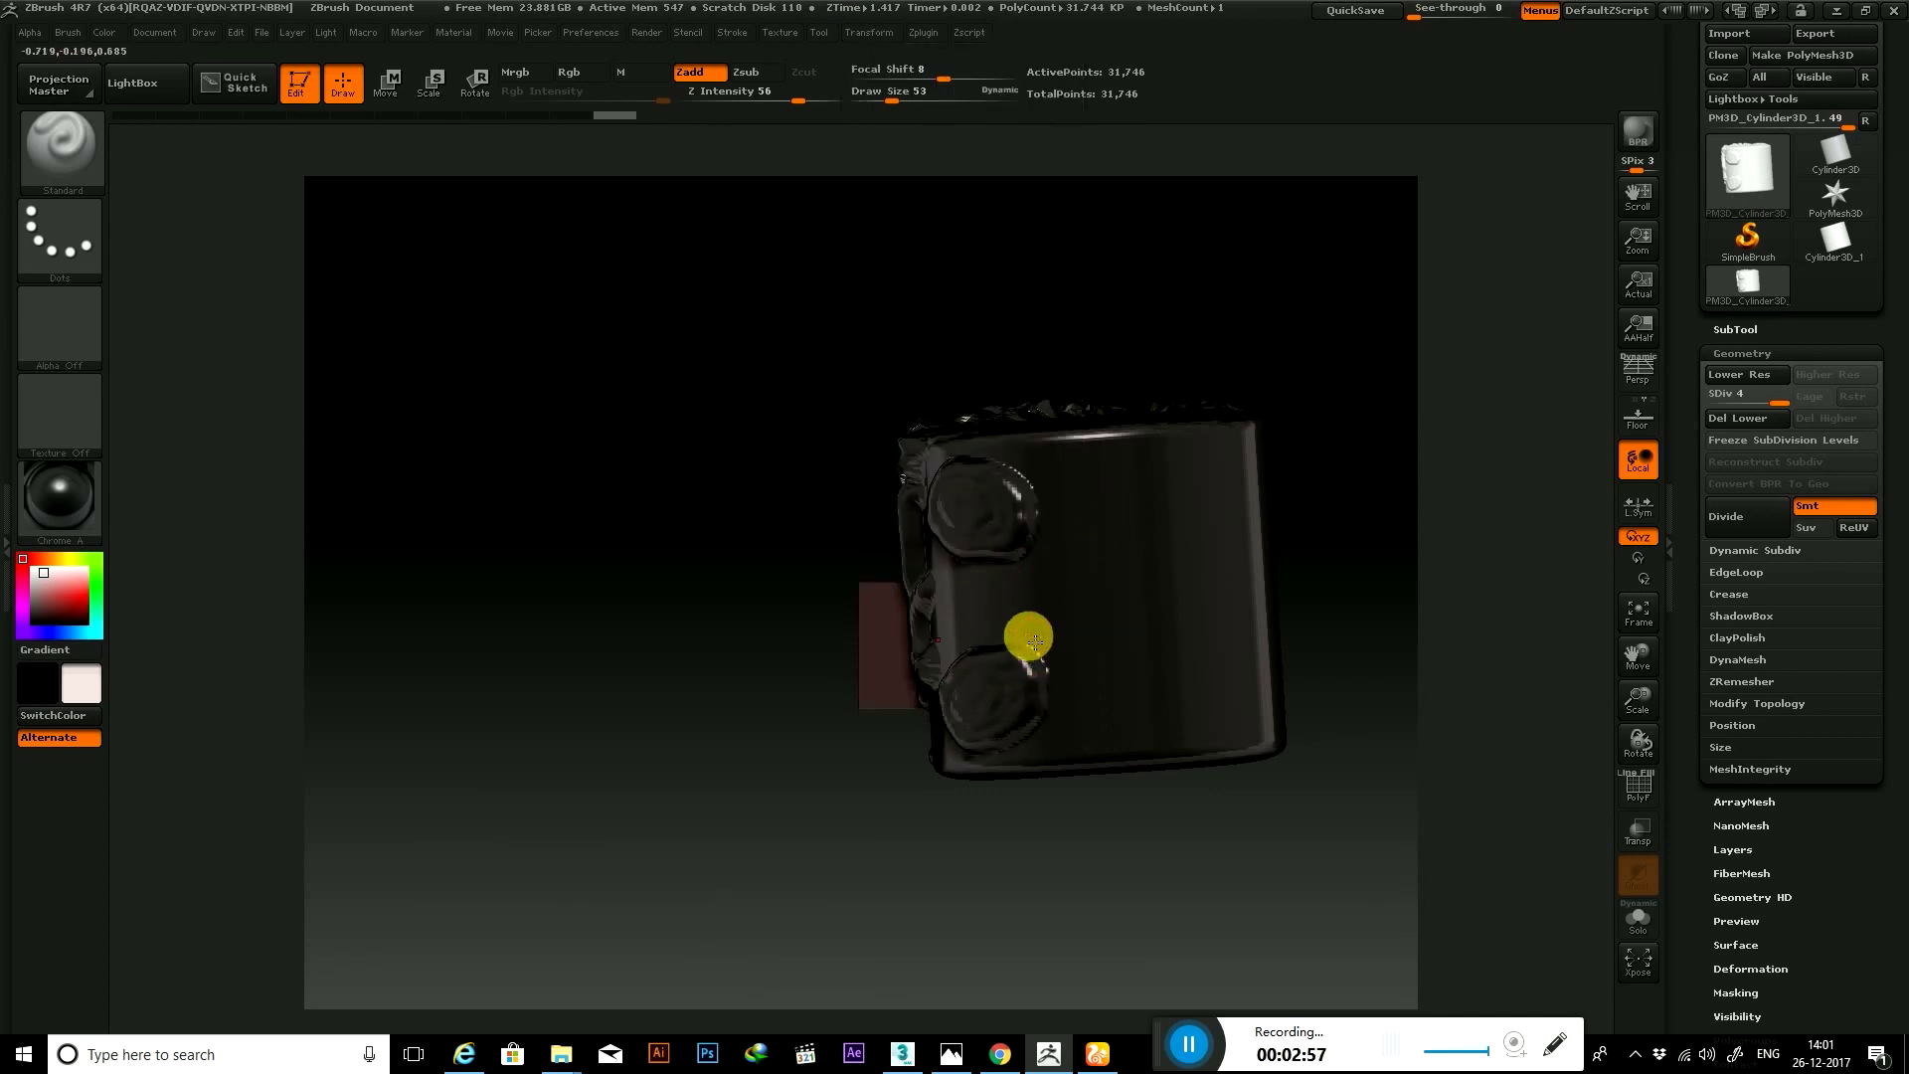
Sculpt a front-to-back mirrored bump on the side, then rotate to check top and sides
left_click_drag(1186, 660, 1151, 602)
mouse_move(822, 682)
left_mouse_down()
mouse_move(981, 725)
mouse_move(759, 822)
mouse_move(987, 594)
left_mouse_up()
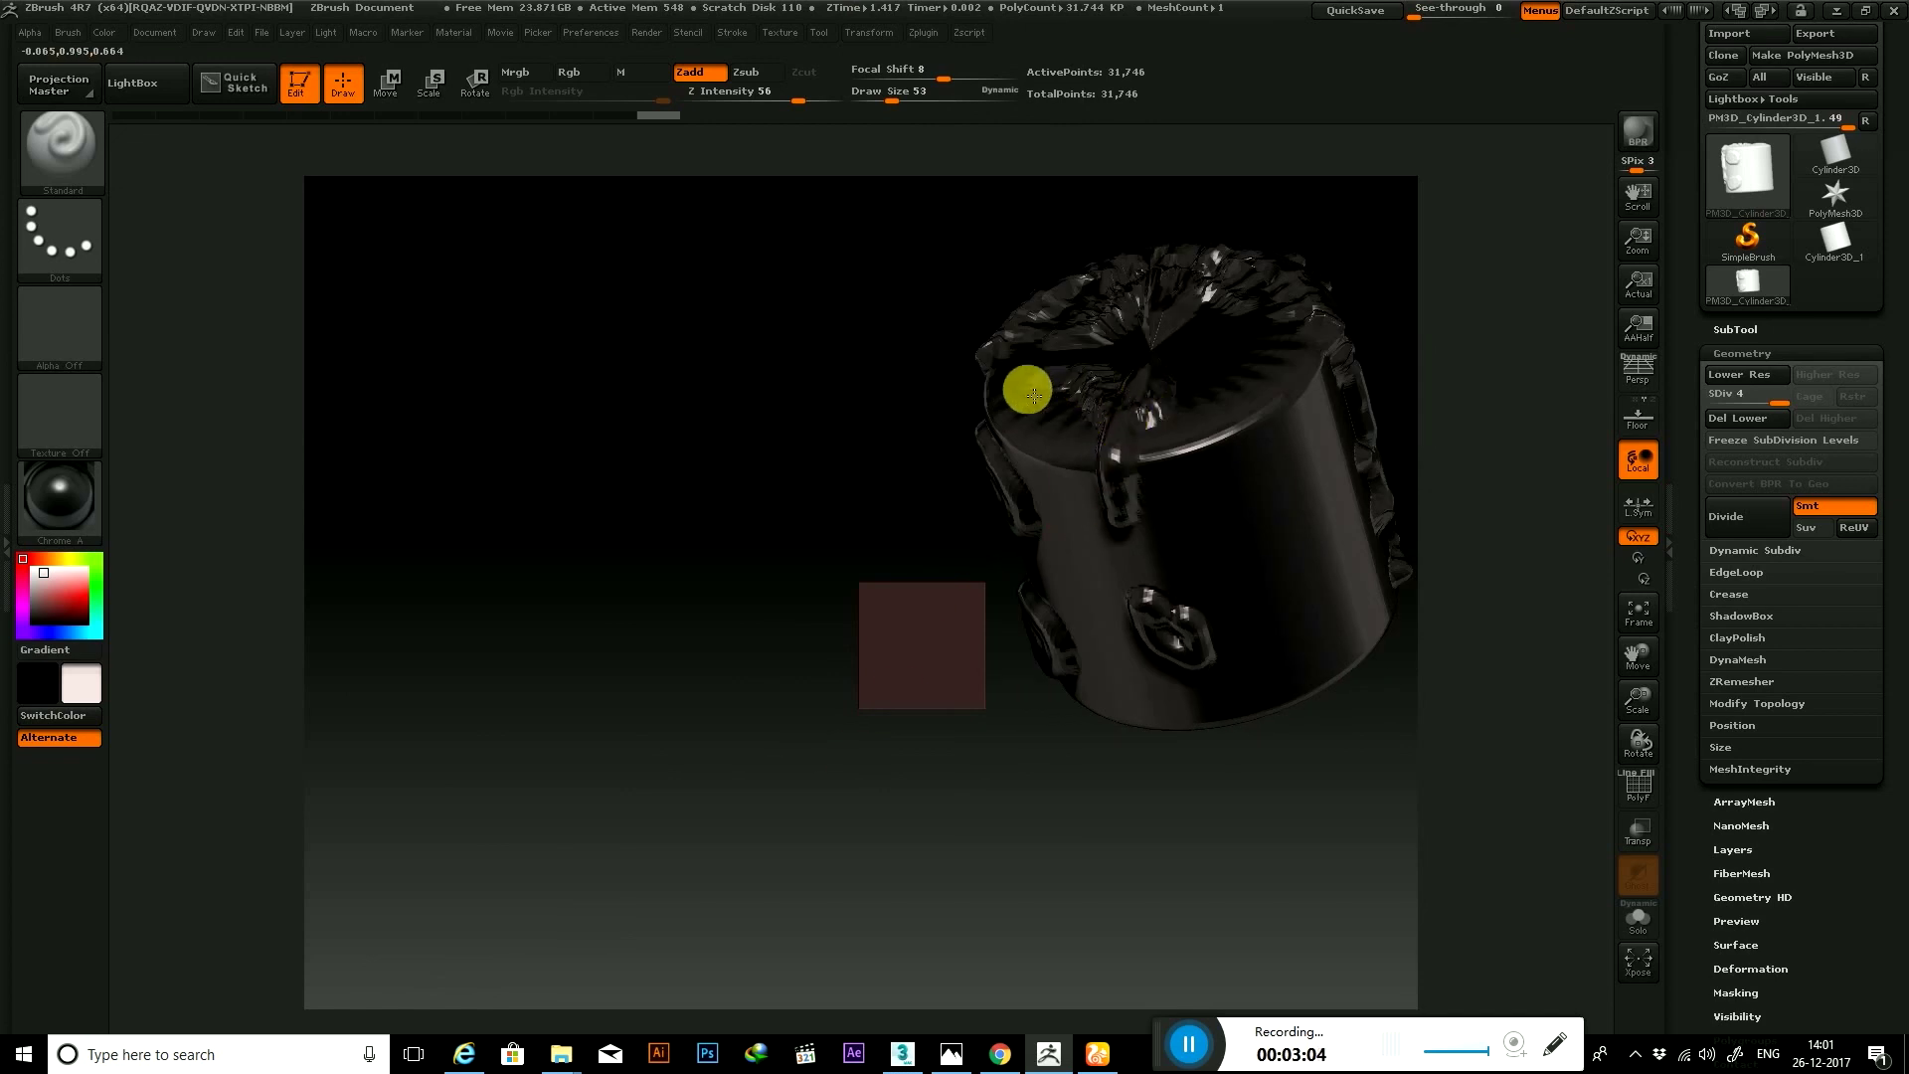
mouse_move(830, 676)
left_mouse_down()
mouse_move(799, 559)
mouse_move(887, 594)
left_mouse_up()
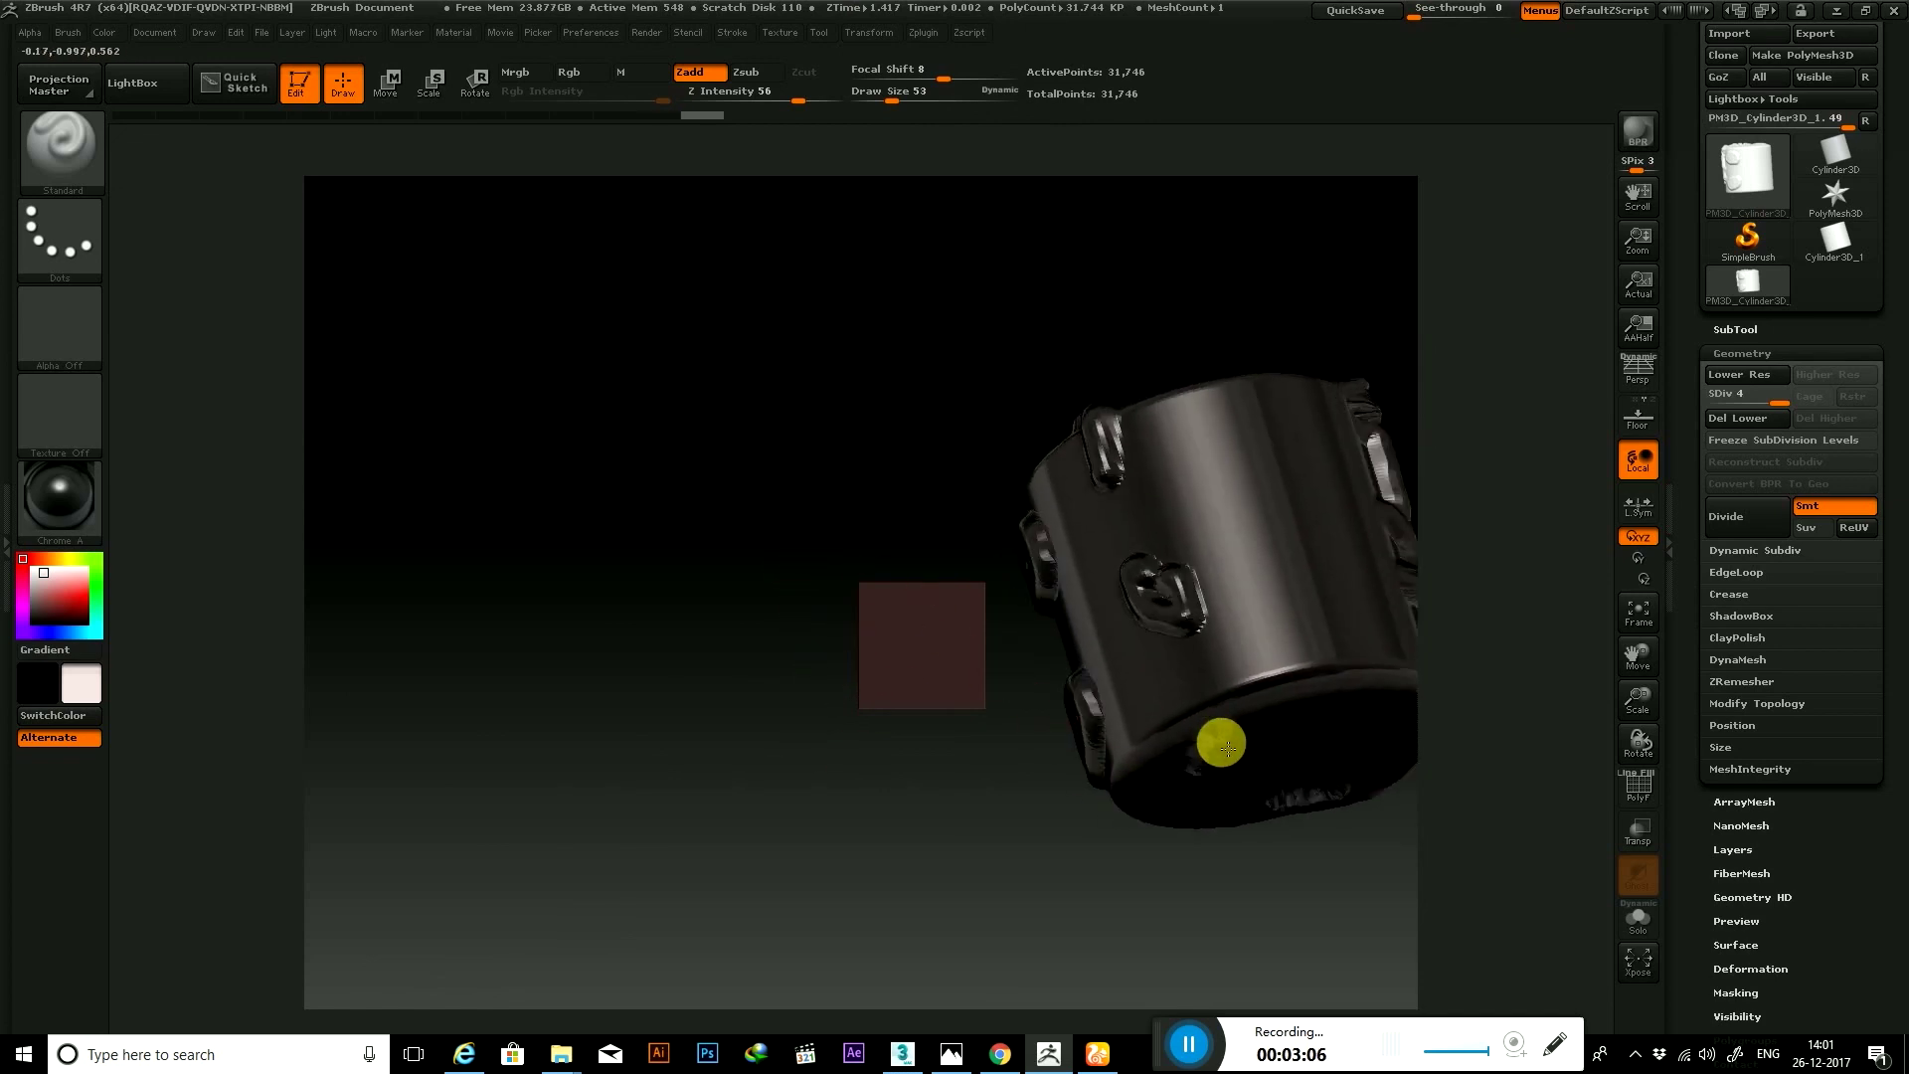
left_click(885, 34)
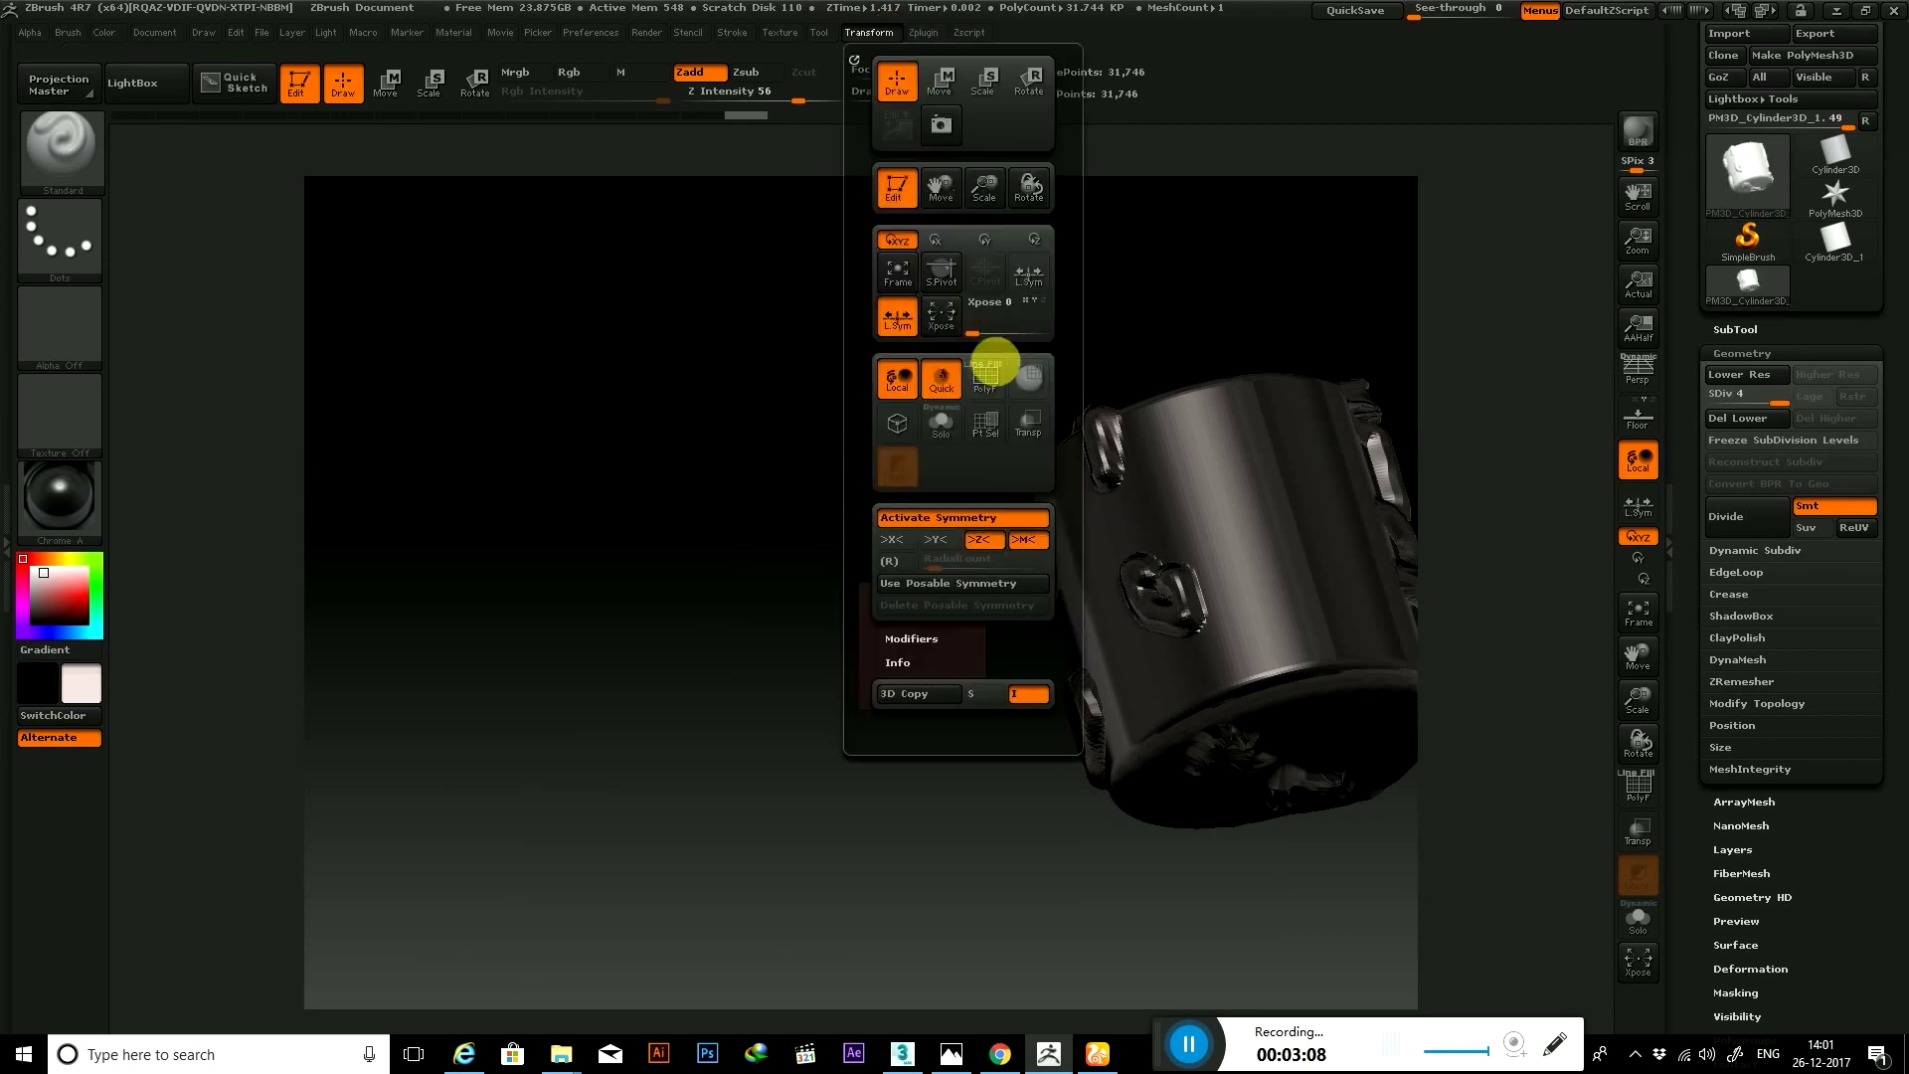
left_click(897, 540)
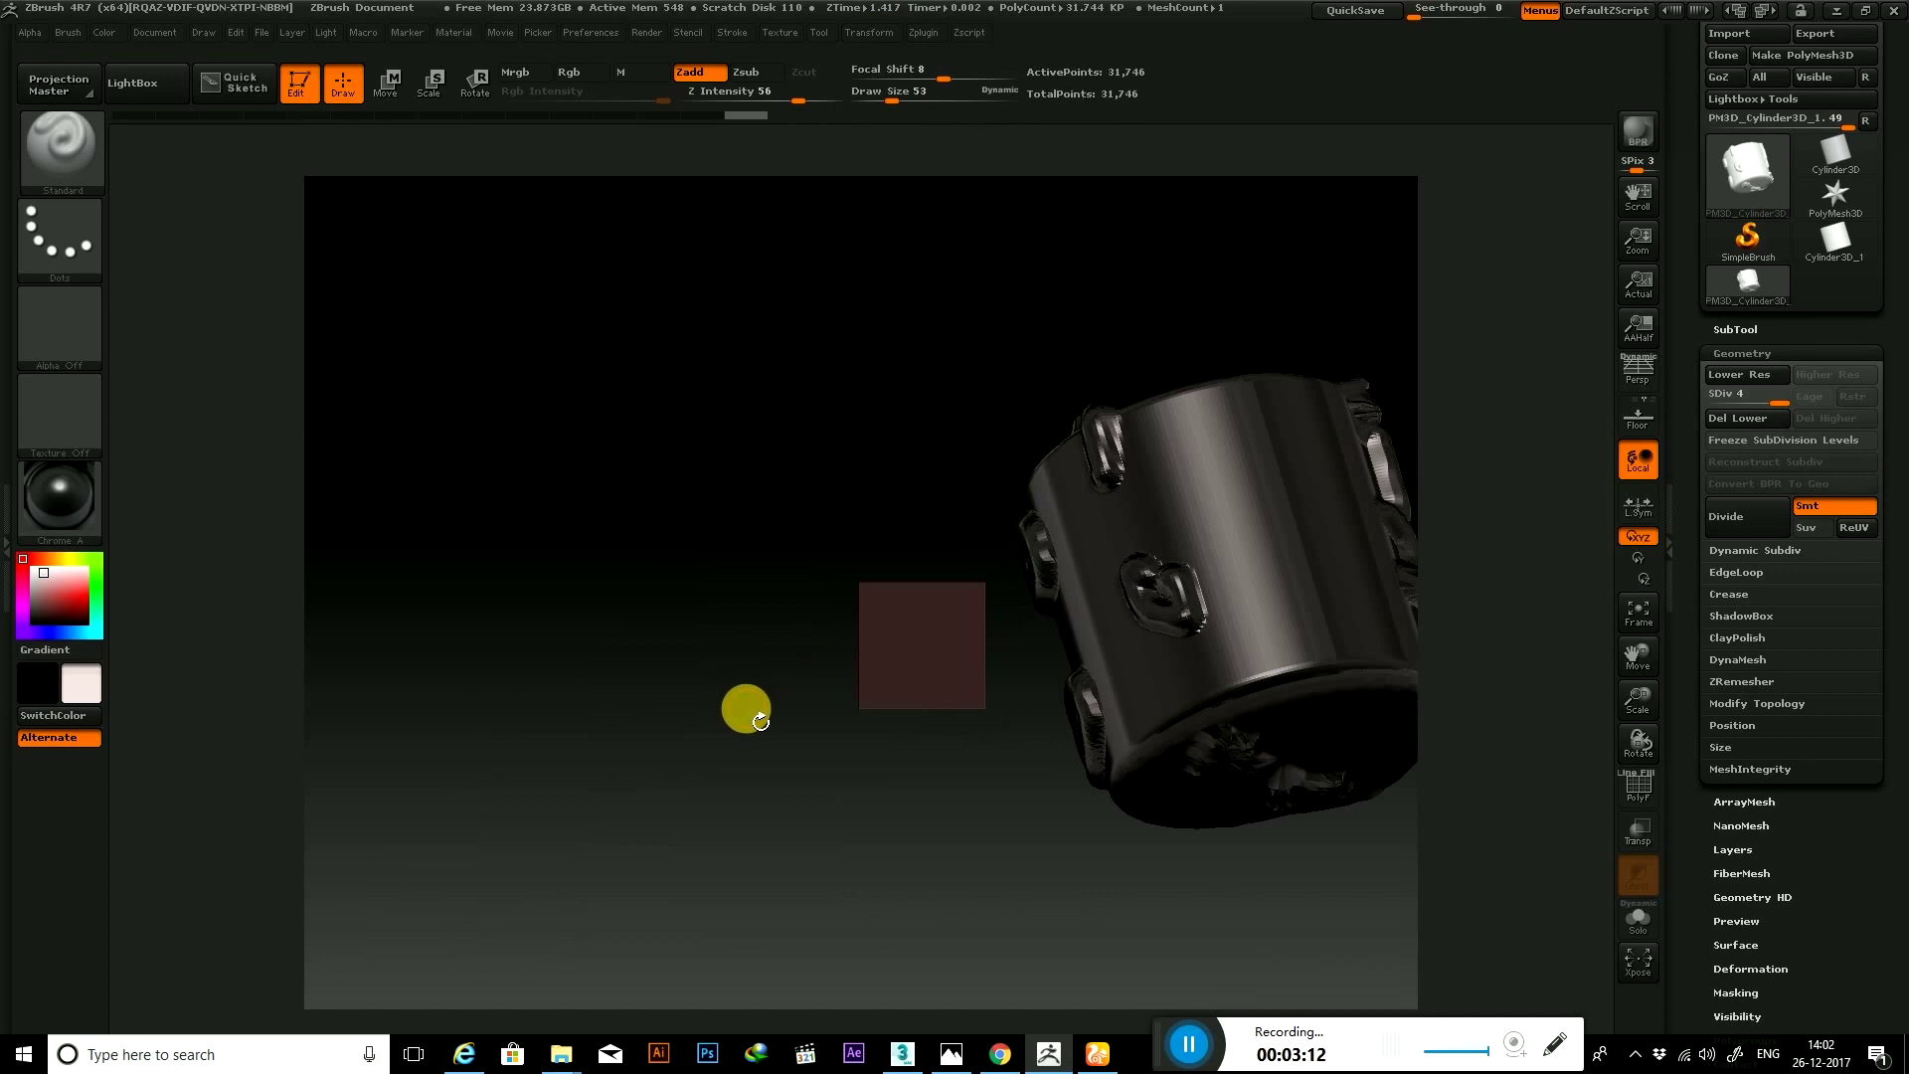
left_click_drag(743, 736, 995, 595)
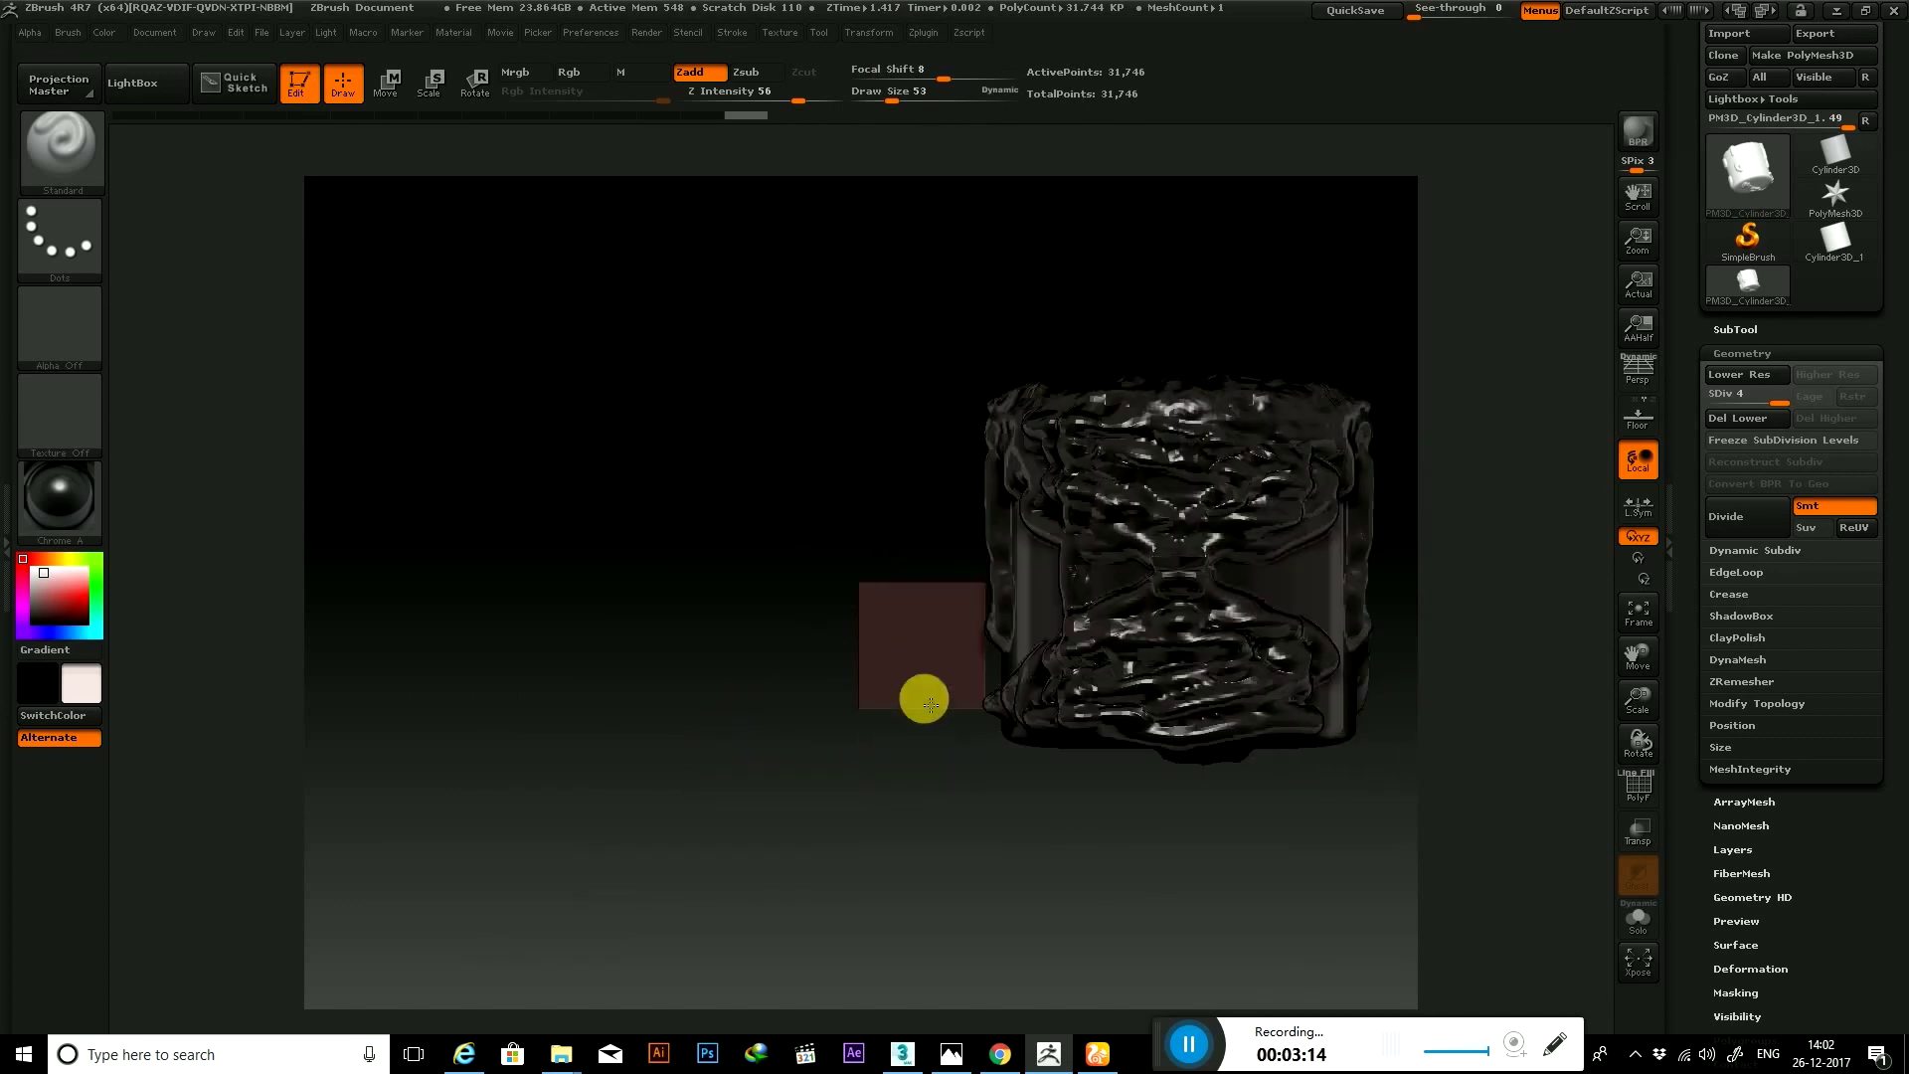
left_click_drag(879, 601, 550, 621, "alt")
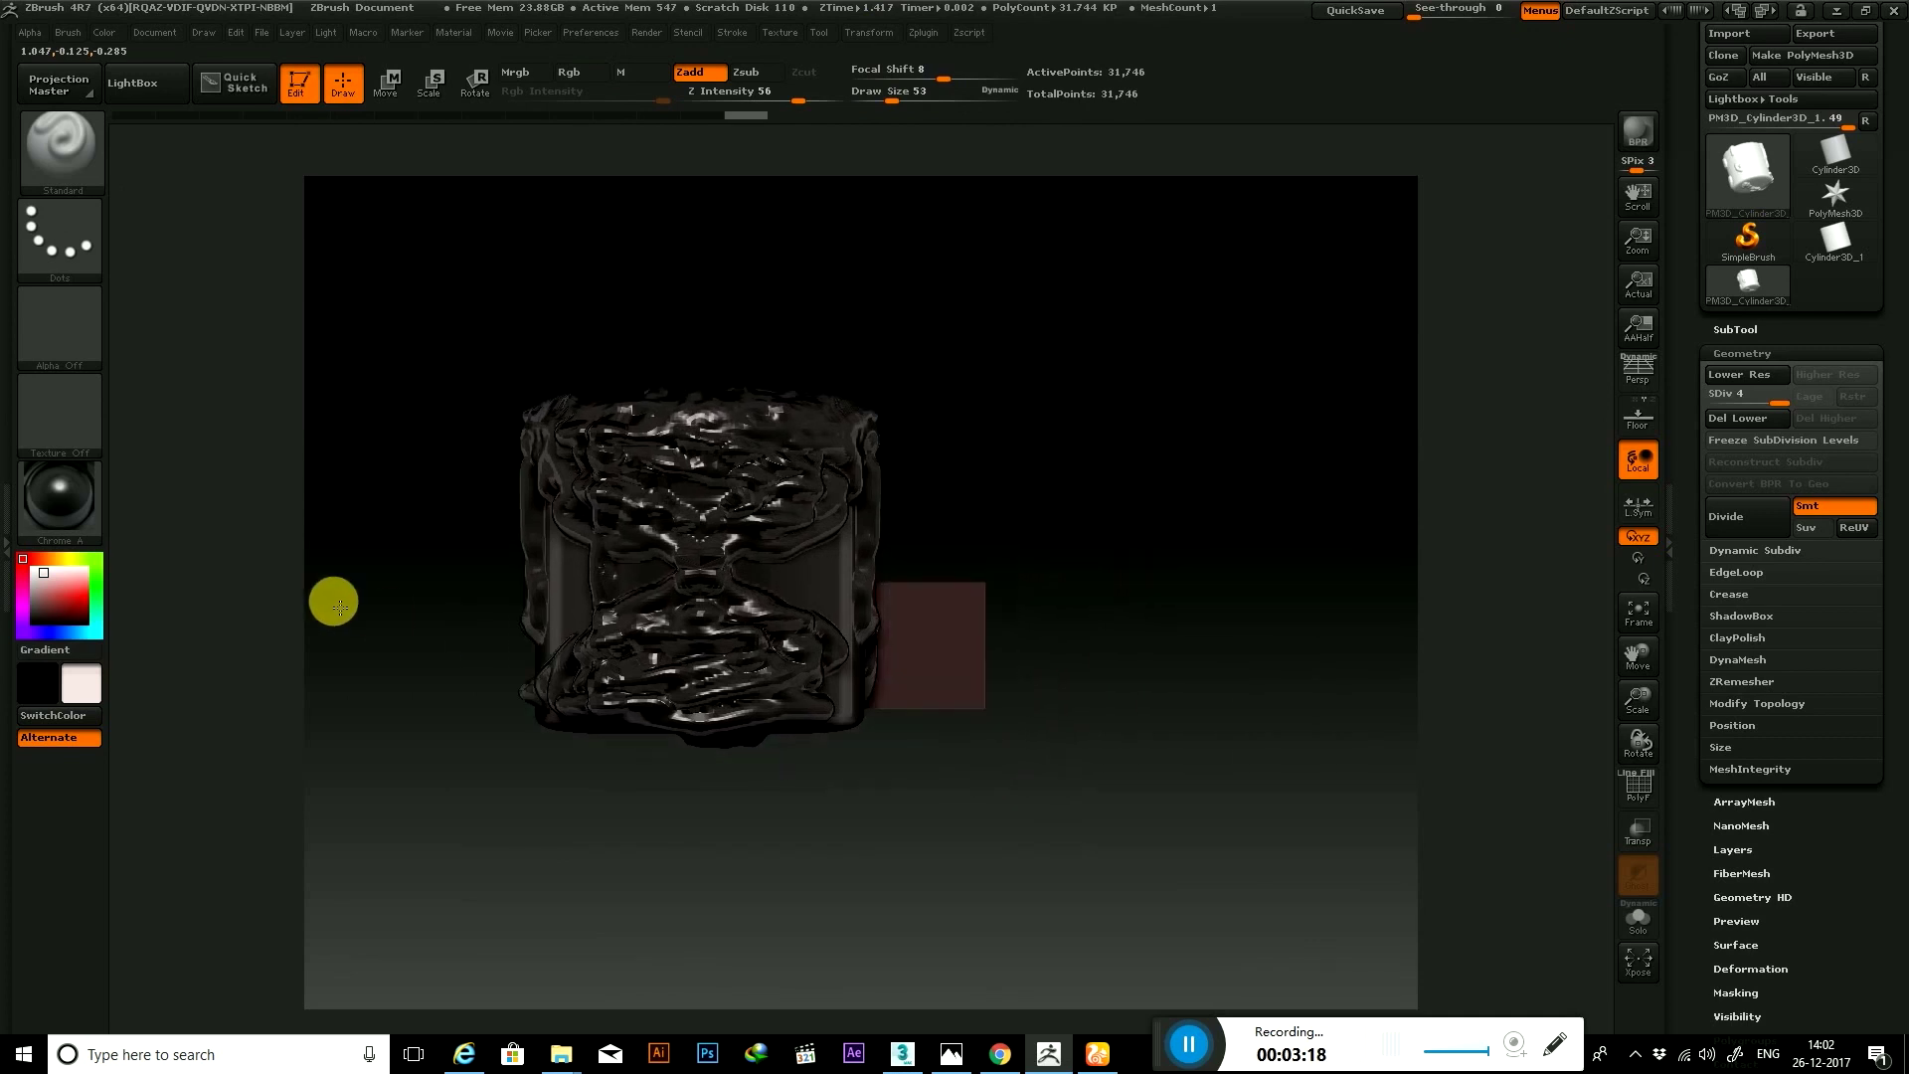
Scrub the Undo History bar back to the blank cylinder before the eyes
left_click(563, 116)
left_click(394, 116)
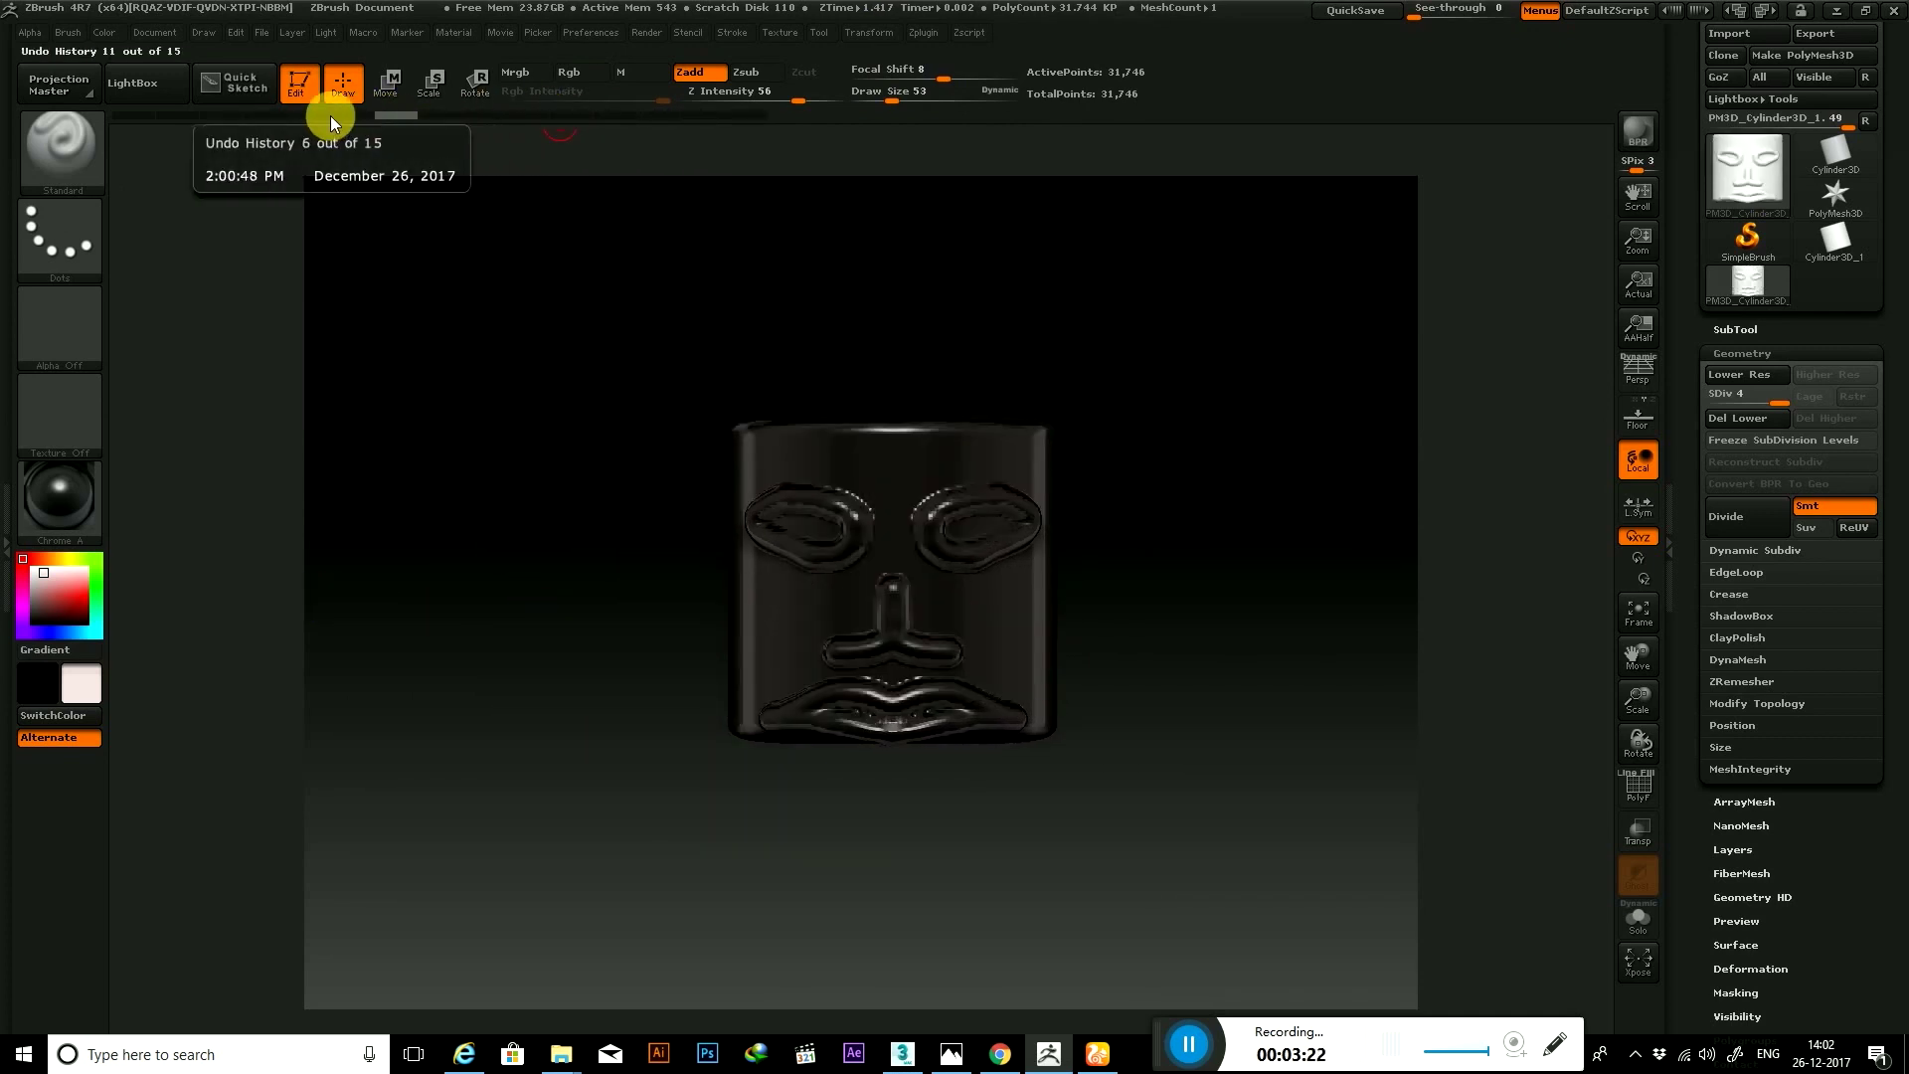
left_click_drag(330, 115, 316, 113)
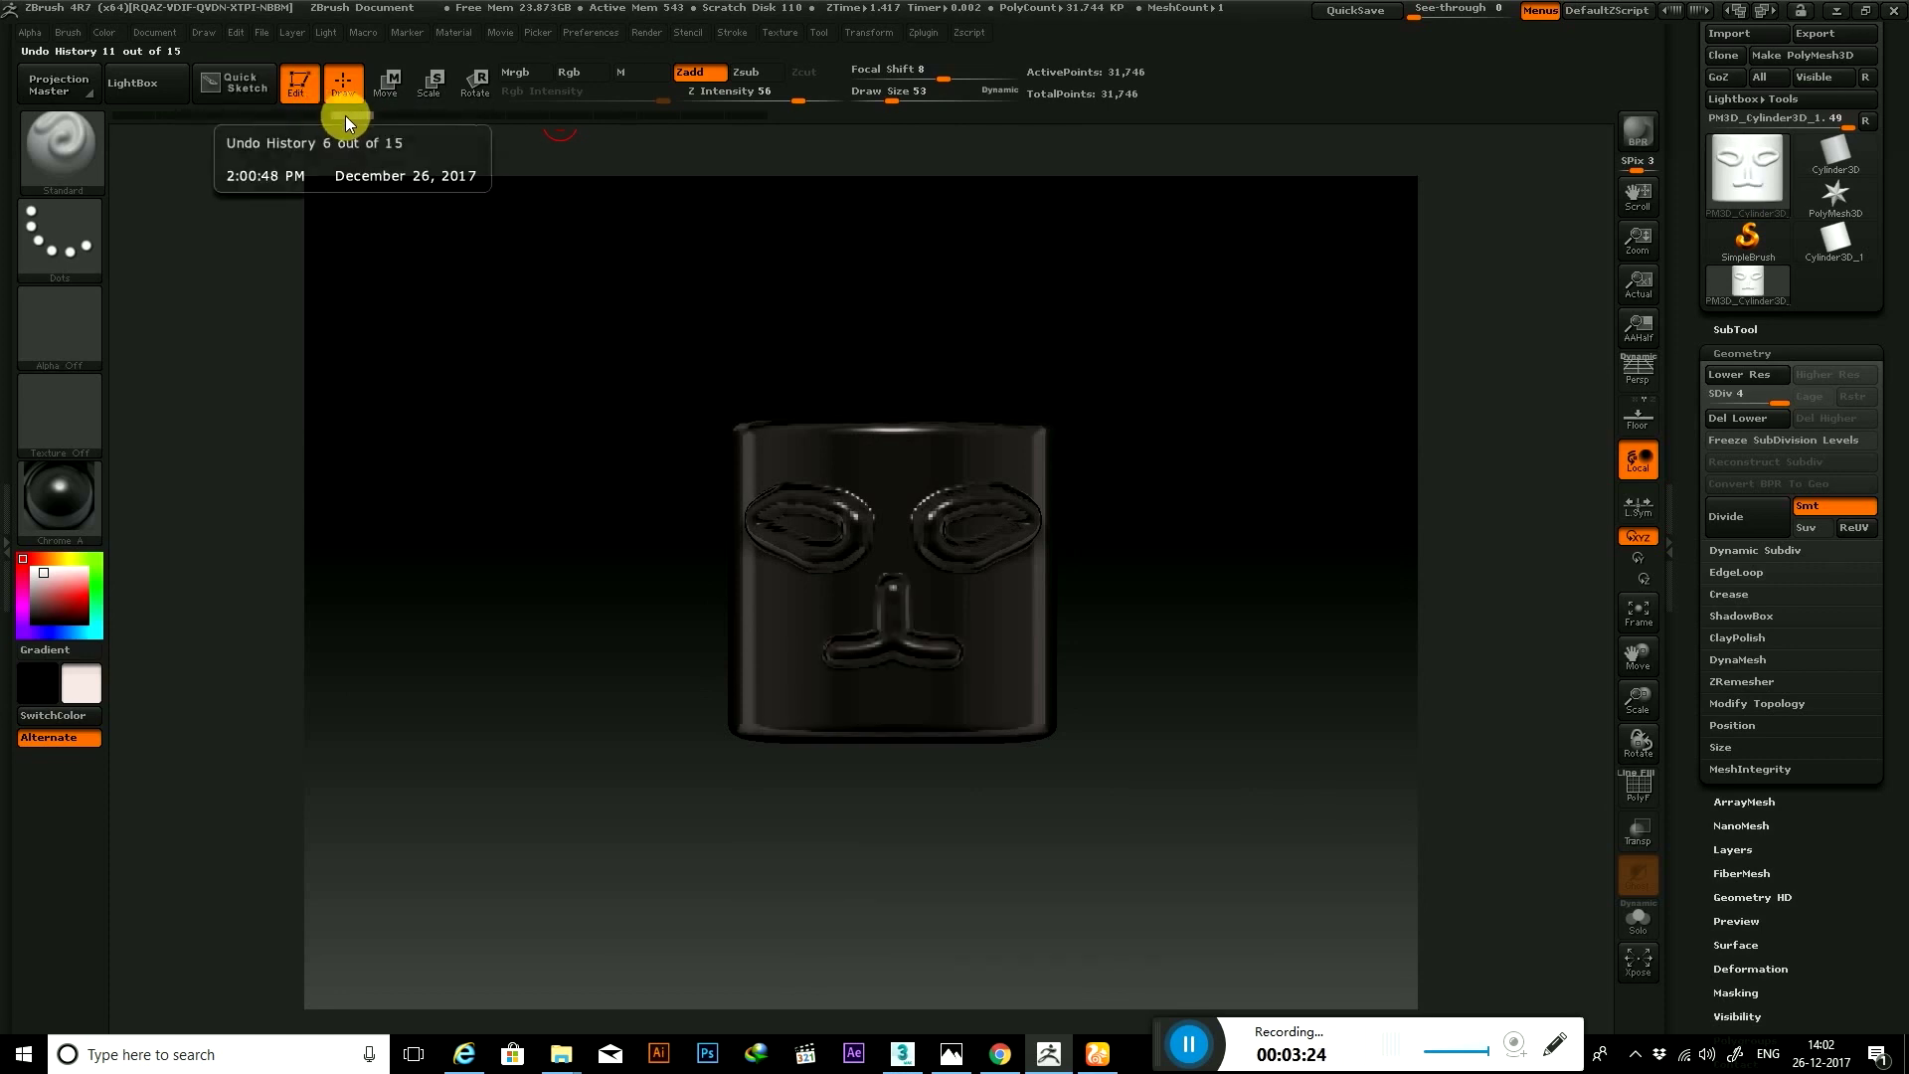
left_click(267, 114)
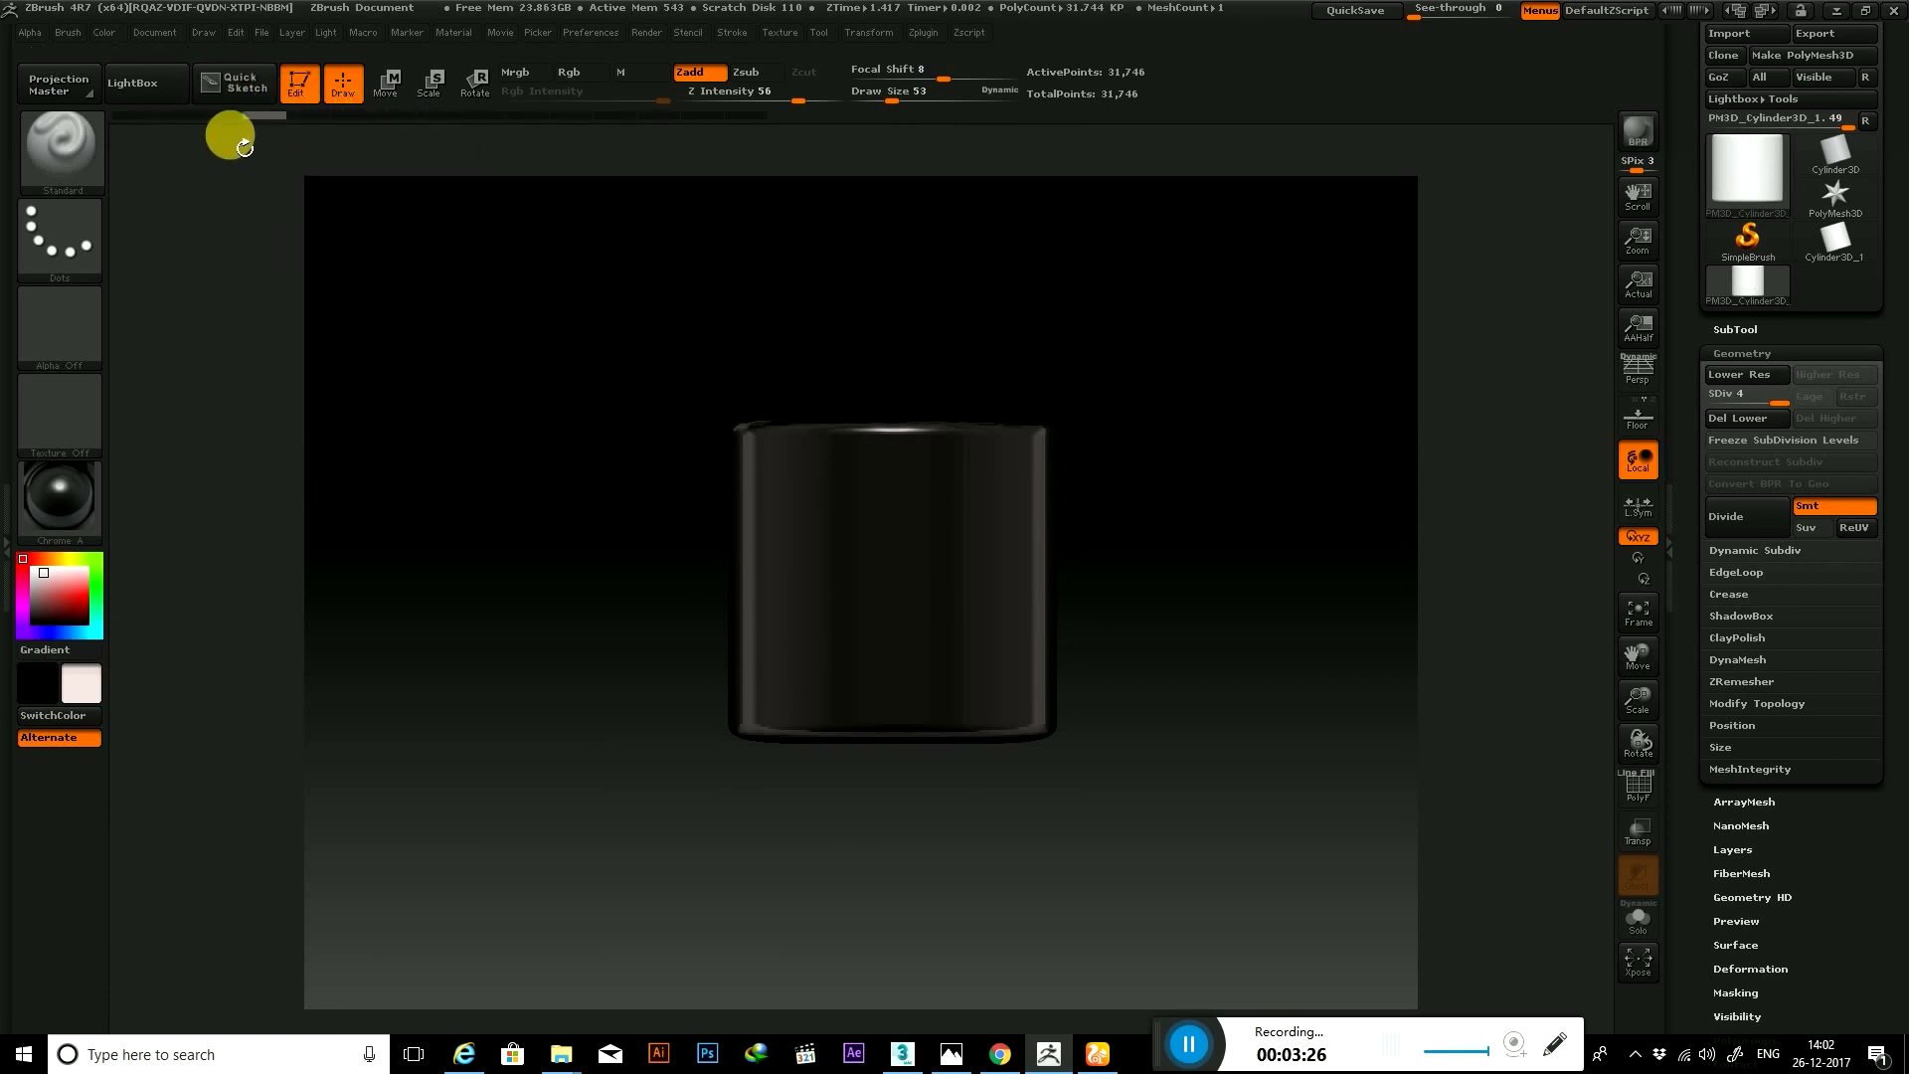
Redo the eyes, nose, lips and top and side detail, comparing with an undo
key("ctrl")
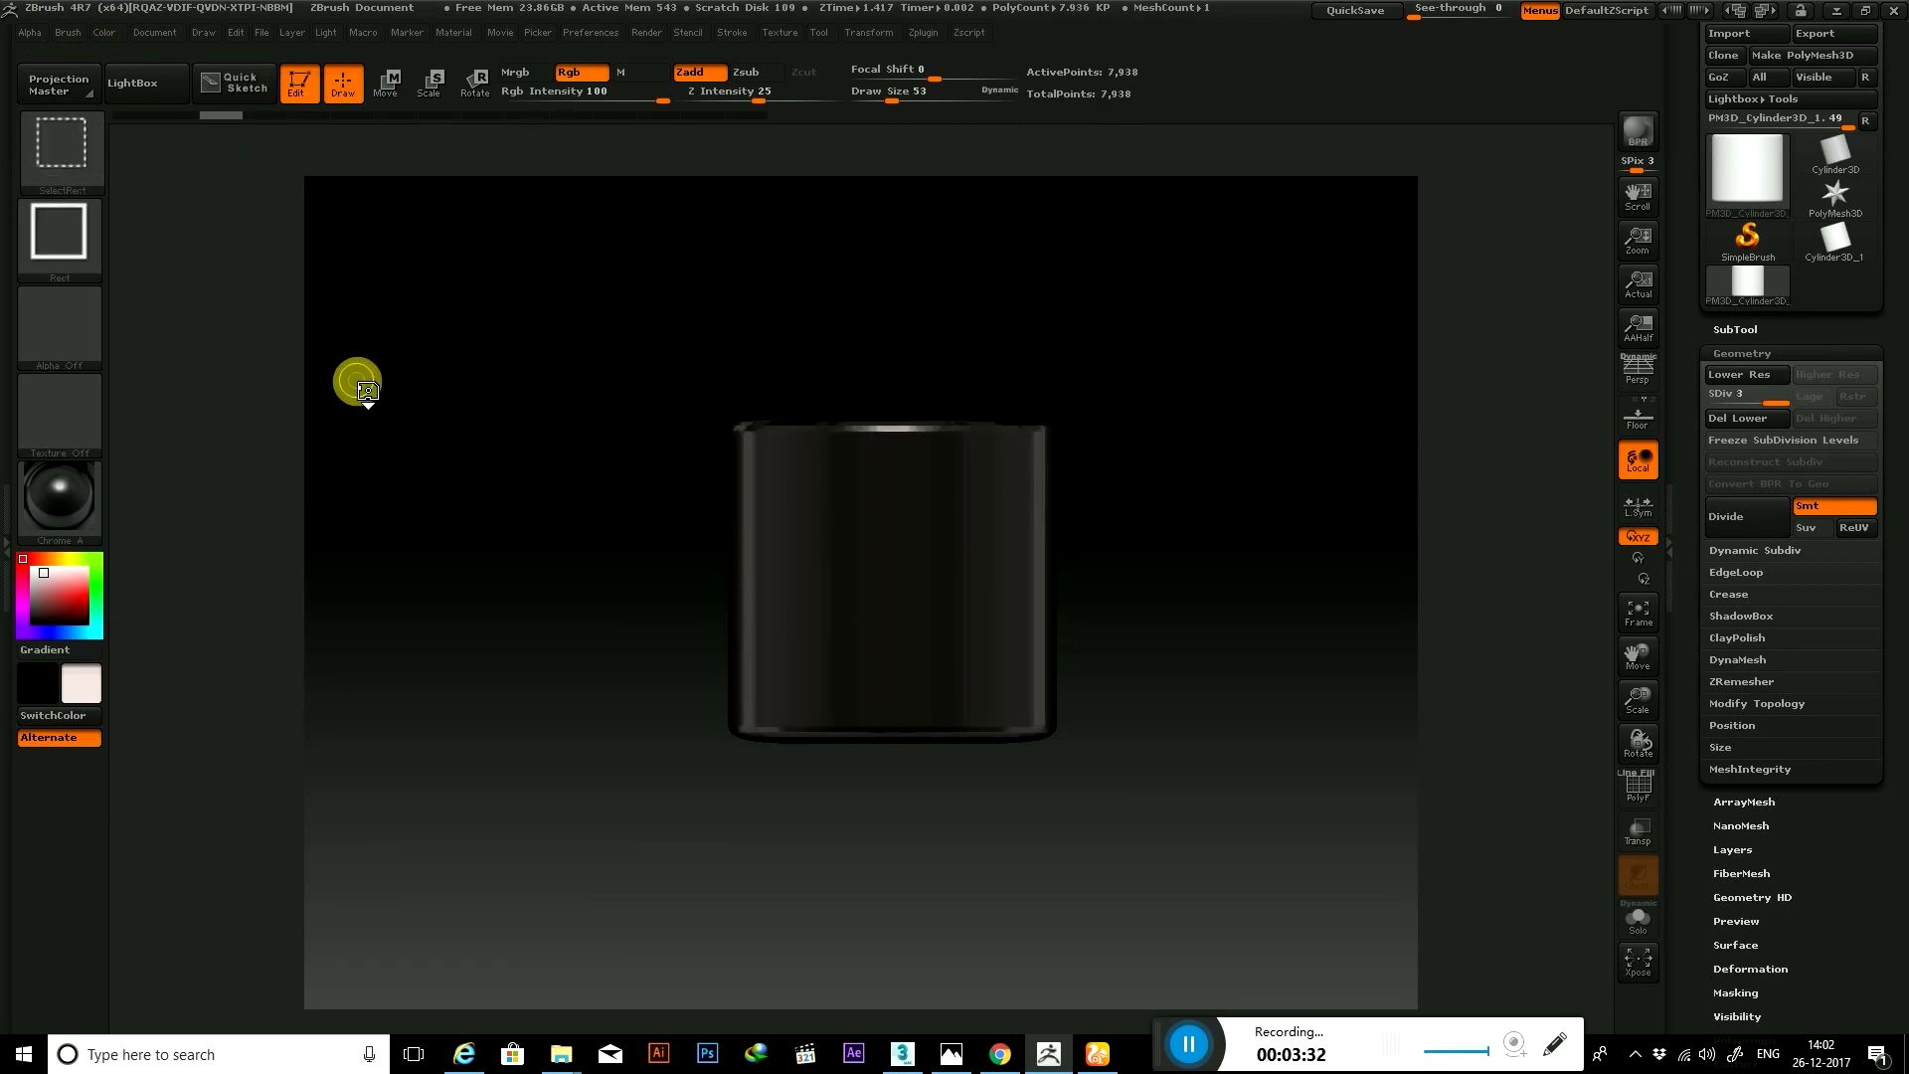
key("ctrl+d")
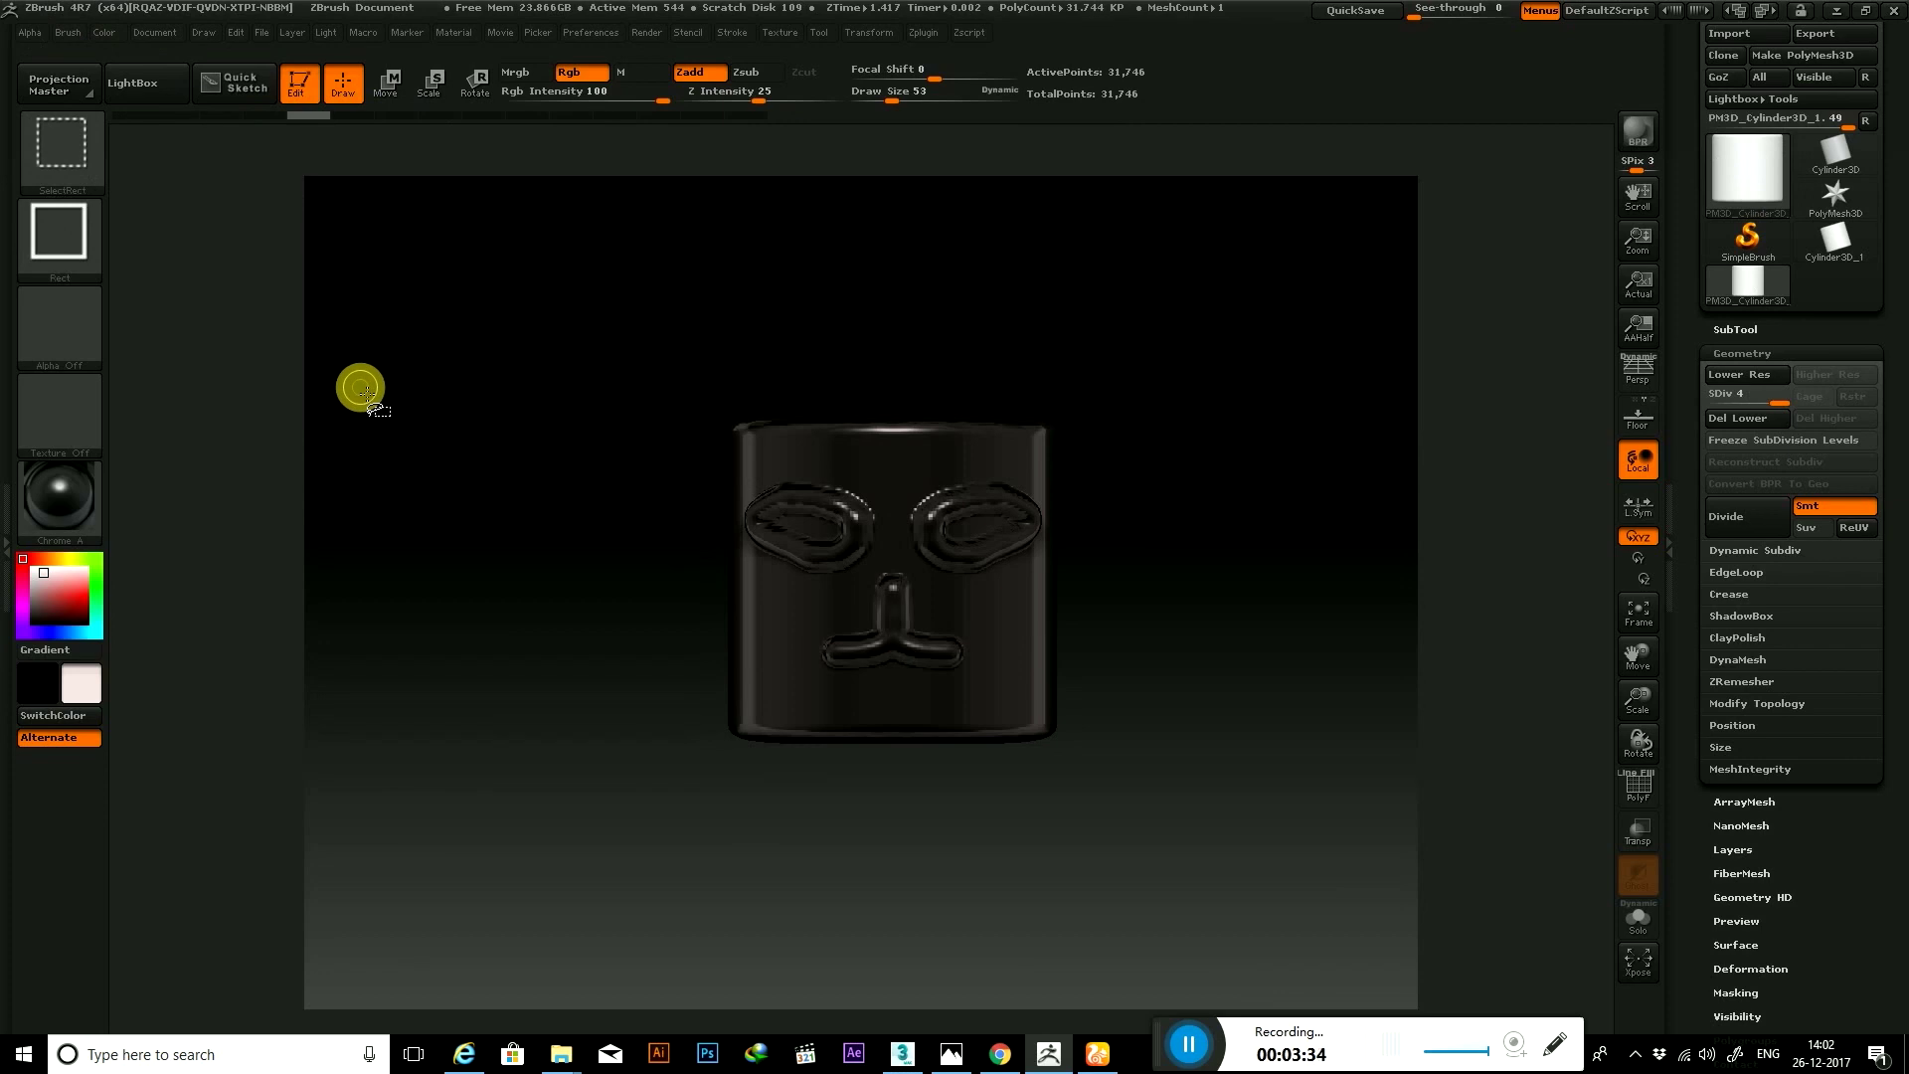
key("ctrl+shift+z")
key("ctrl+shift+z")
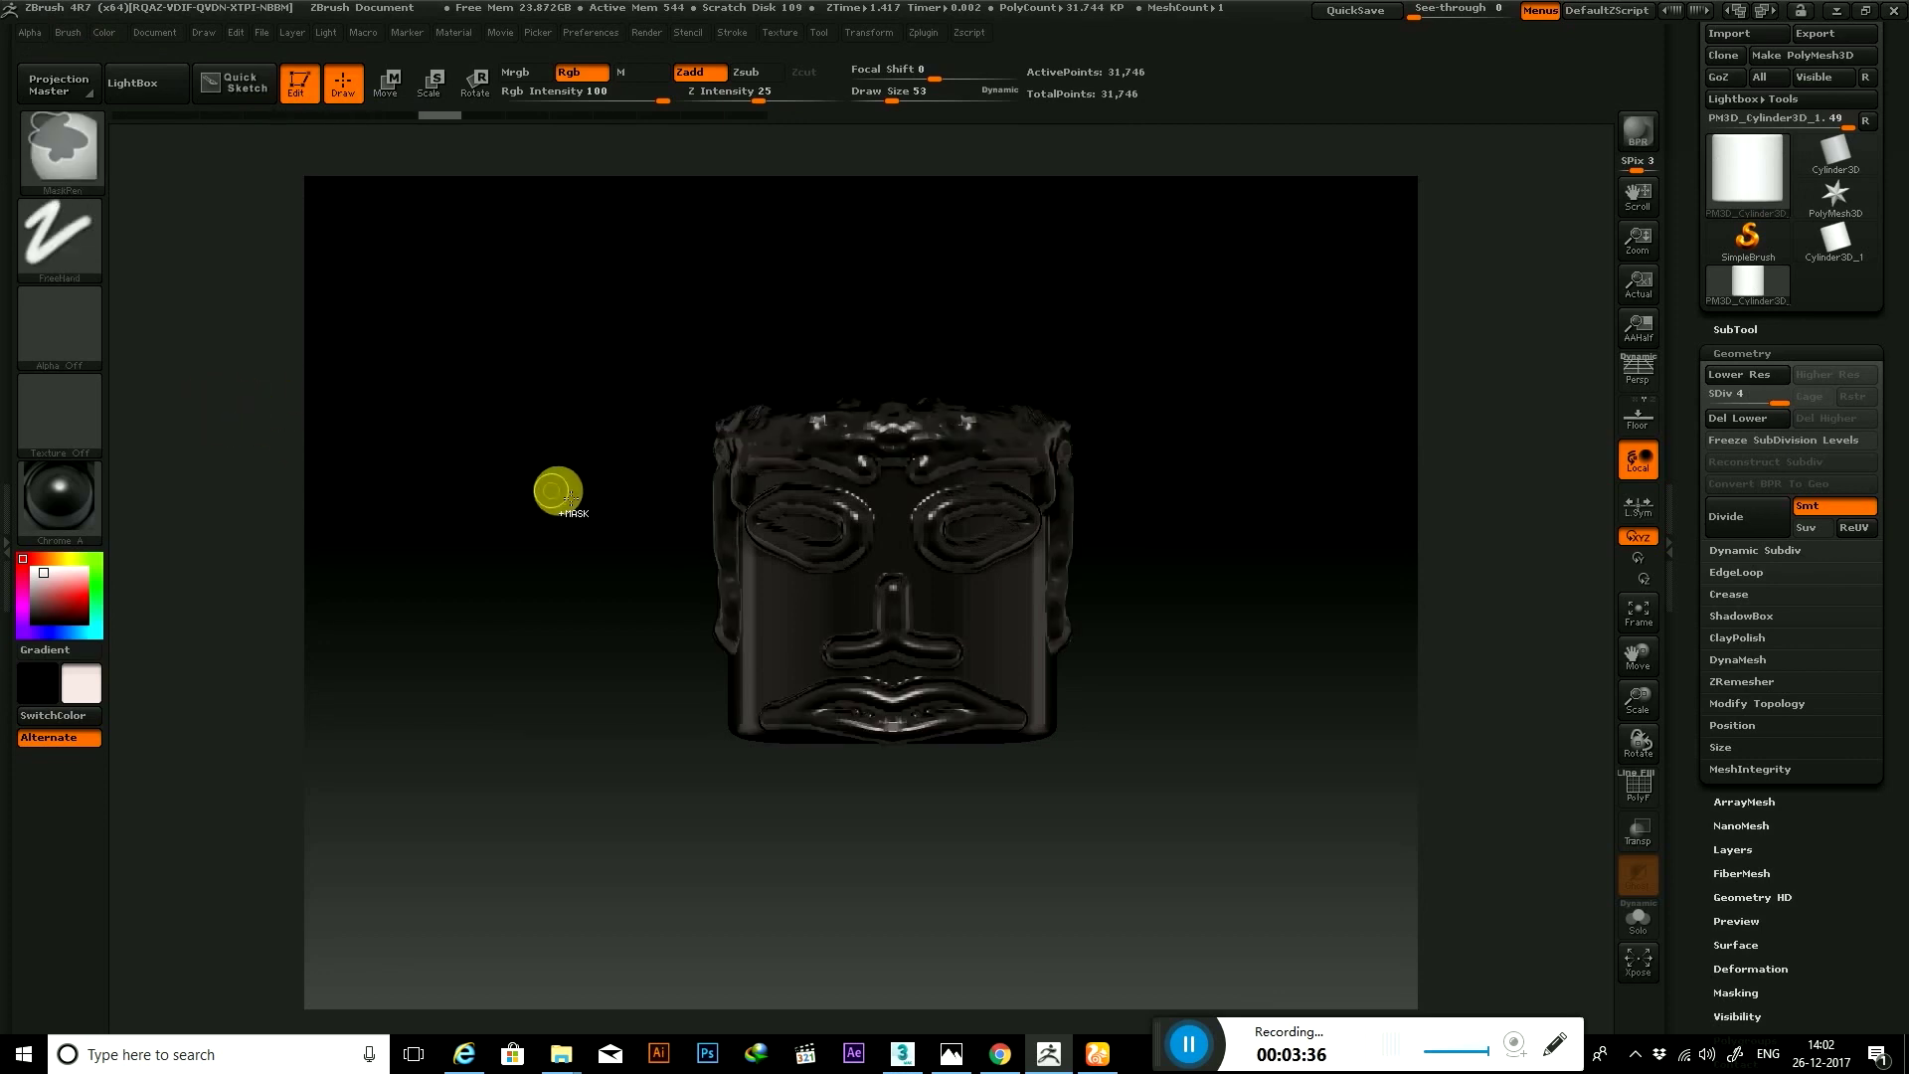
key("ctrl+z")
key("ctrl+shift+z")
key("ctrl+shift+z")
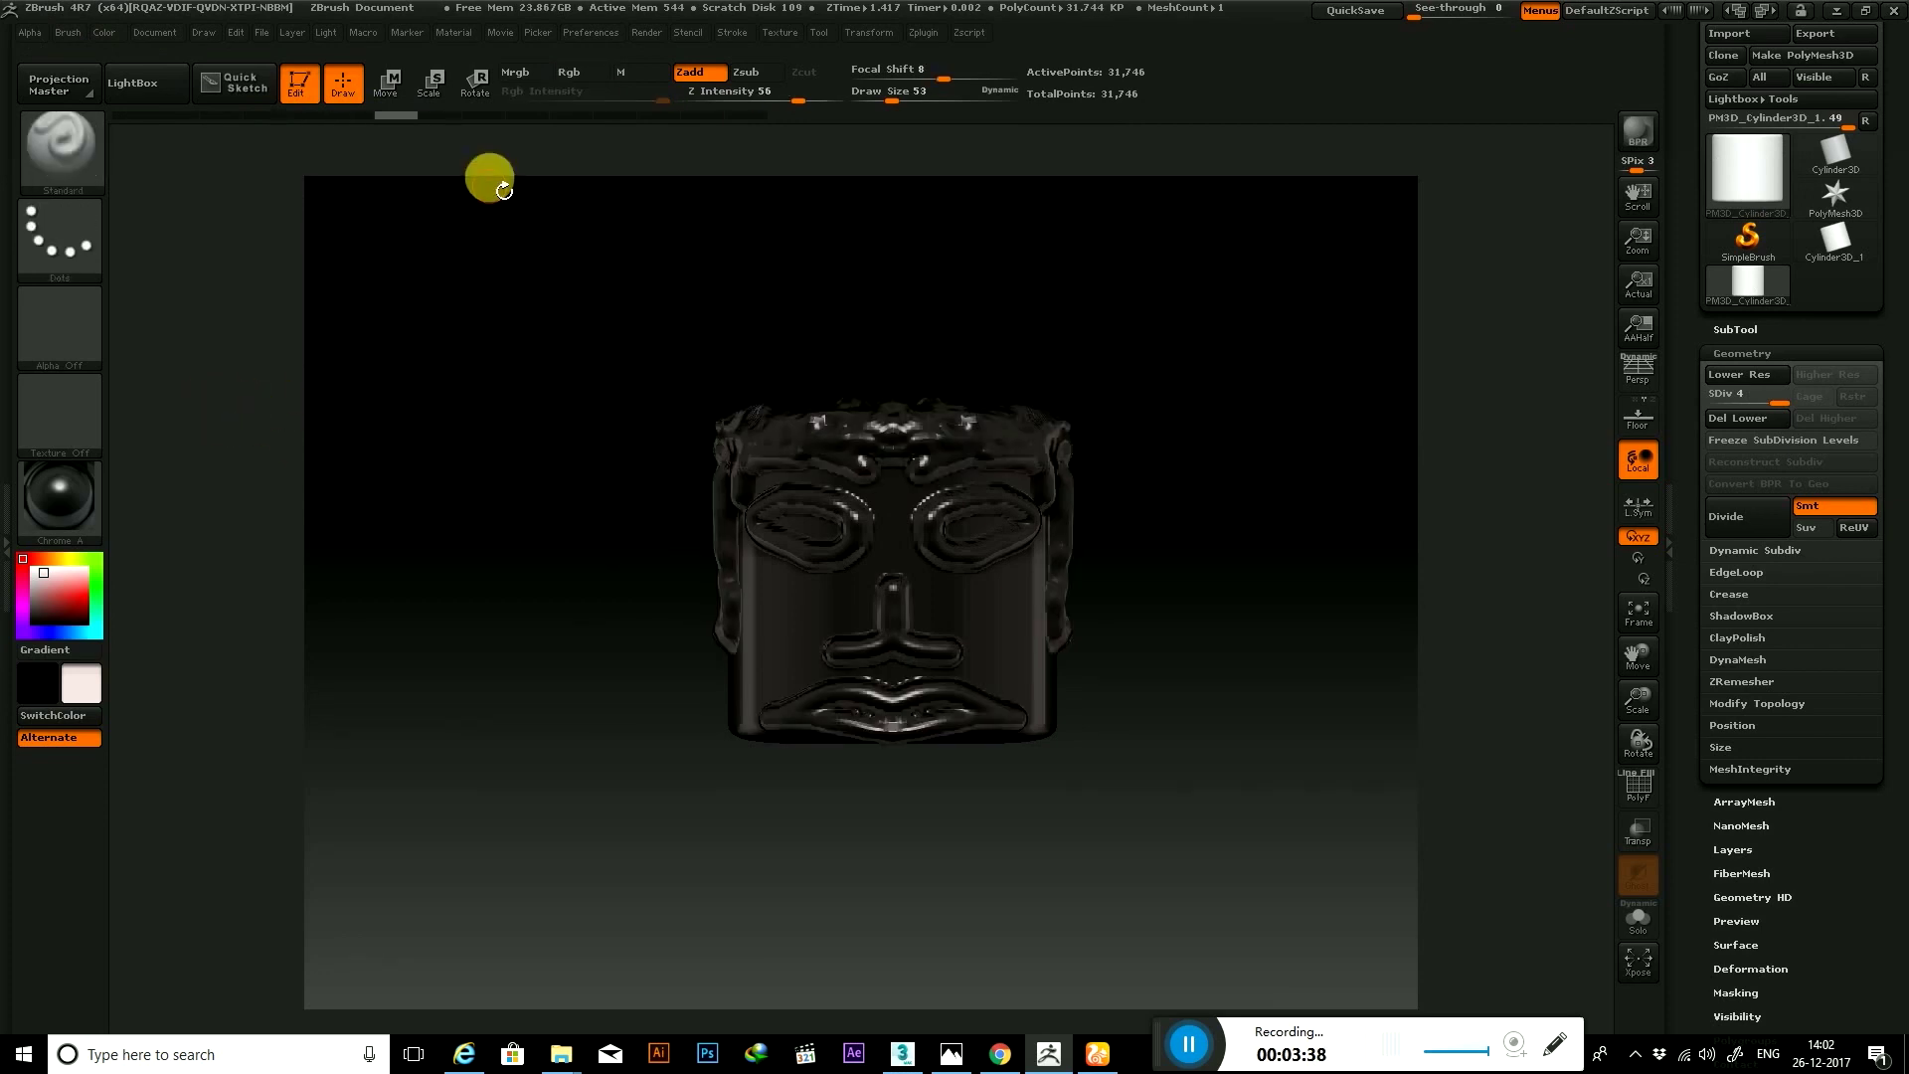
mouse_move(452, 116)
left_mouse_down()
mouse_move(350, 117)
mouse_move(475, 114)
left_mouse_up()
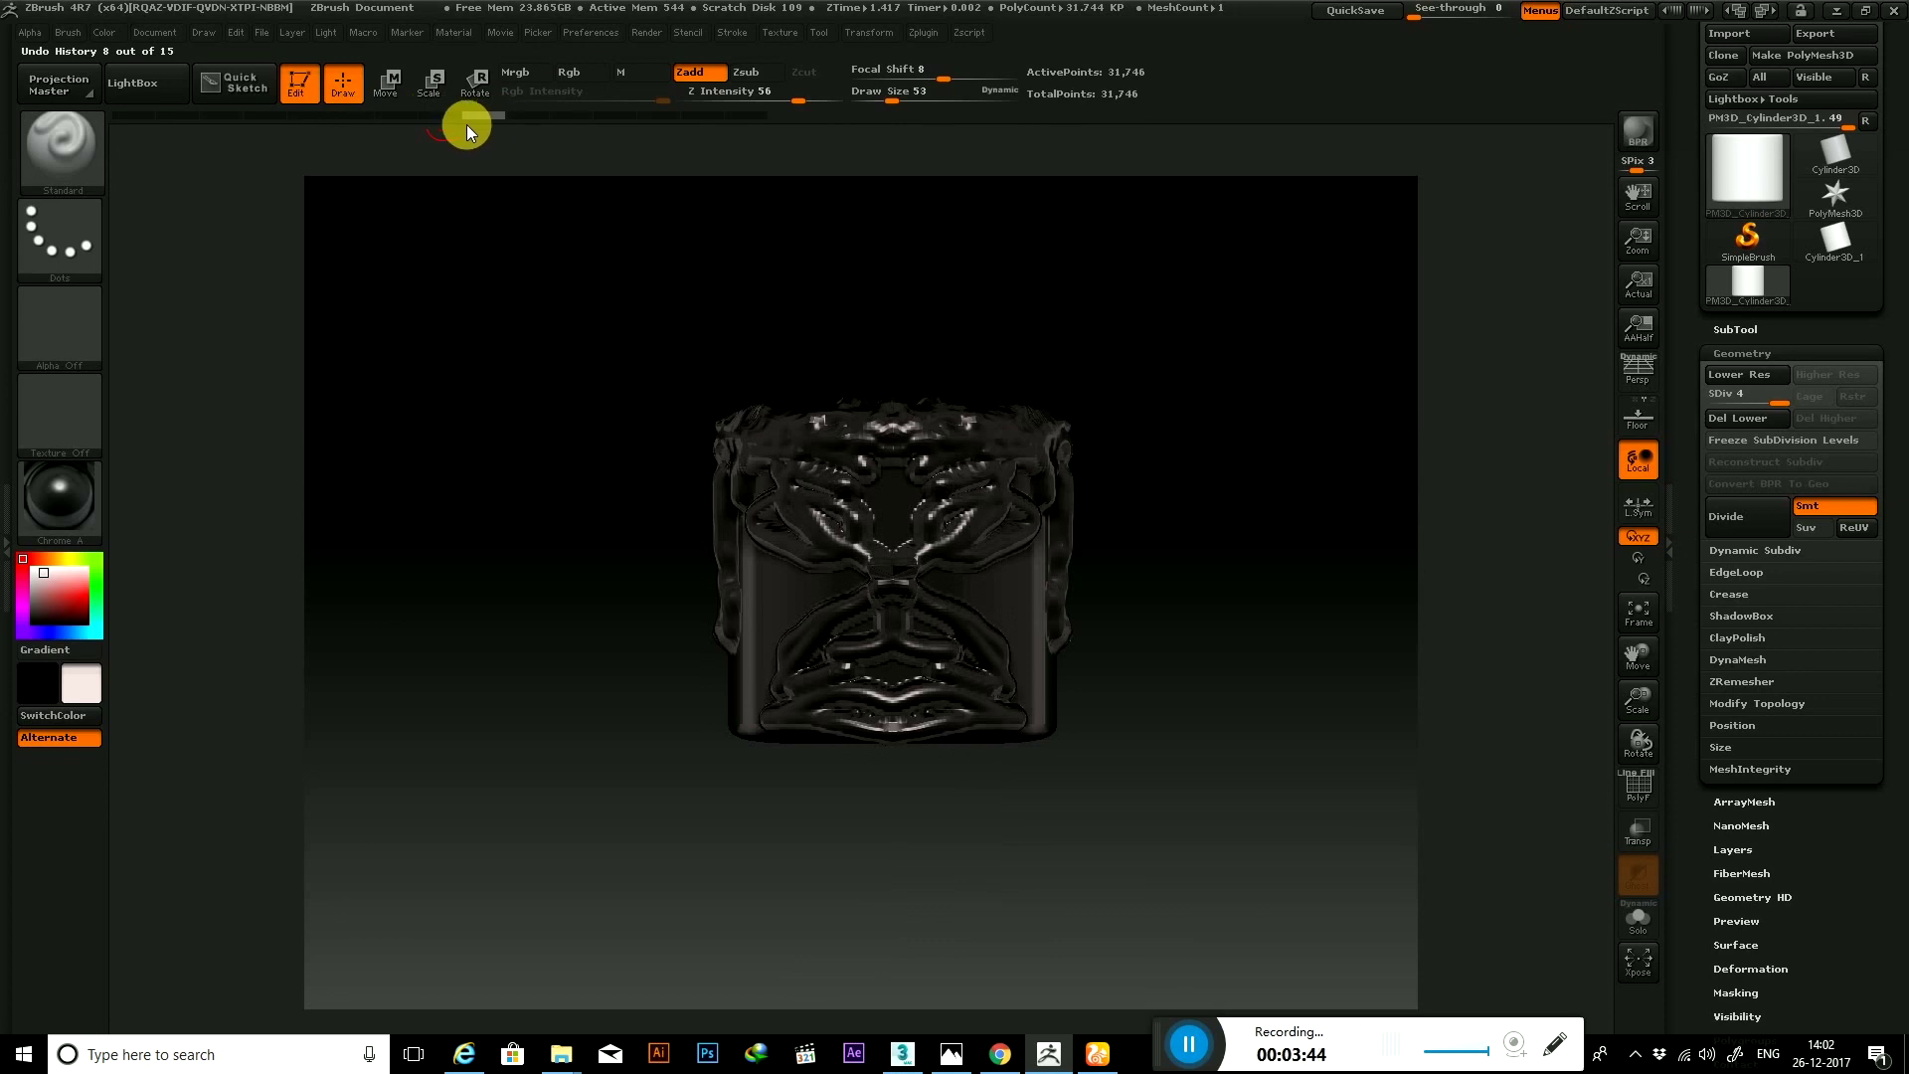
left_click_drag(467, 123, 441, 124)
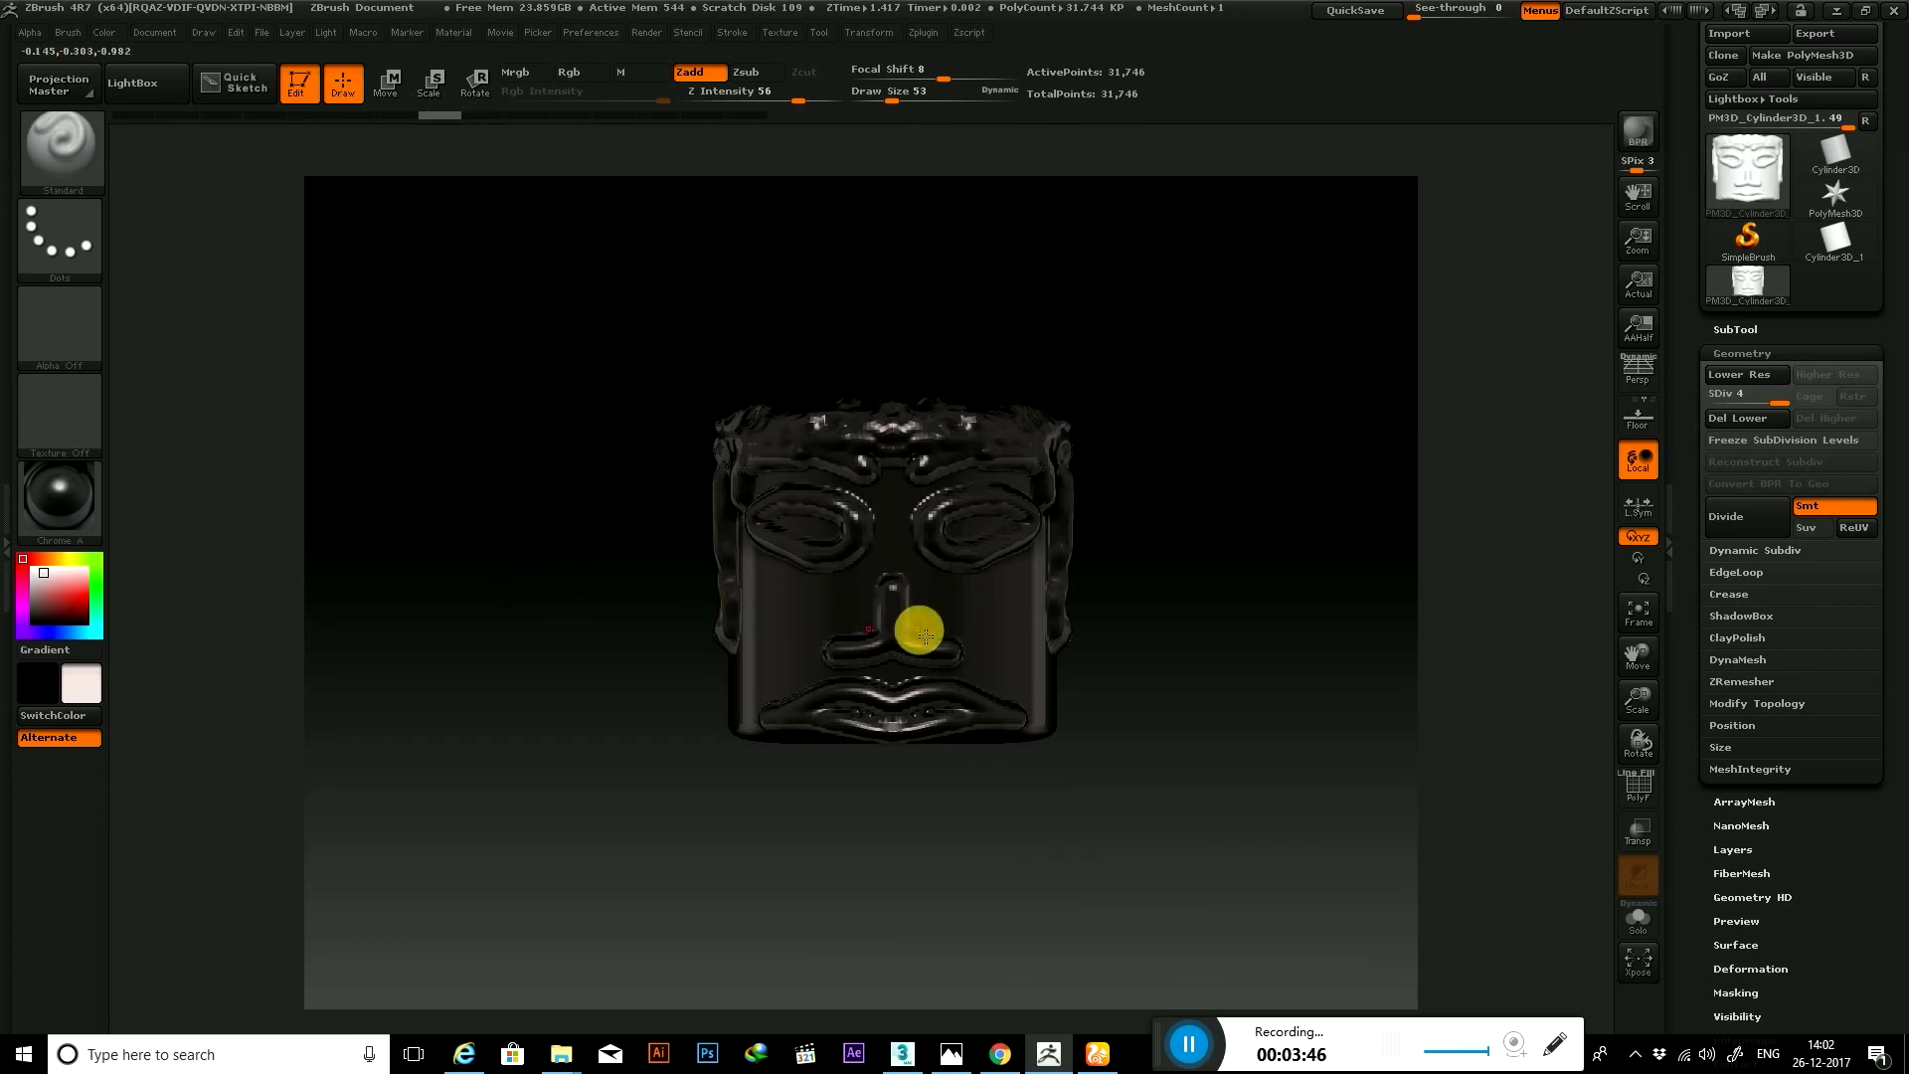
mouse_move(1074, 716)
left_mouse_down()
mouse_move(1029, 743)
mouse_move(1129, 725)
mouse_move(1023, 746)
left_mouse_up()
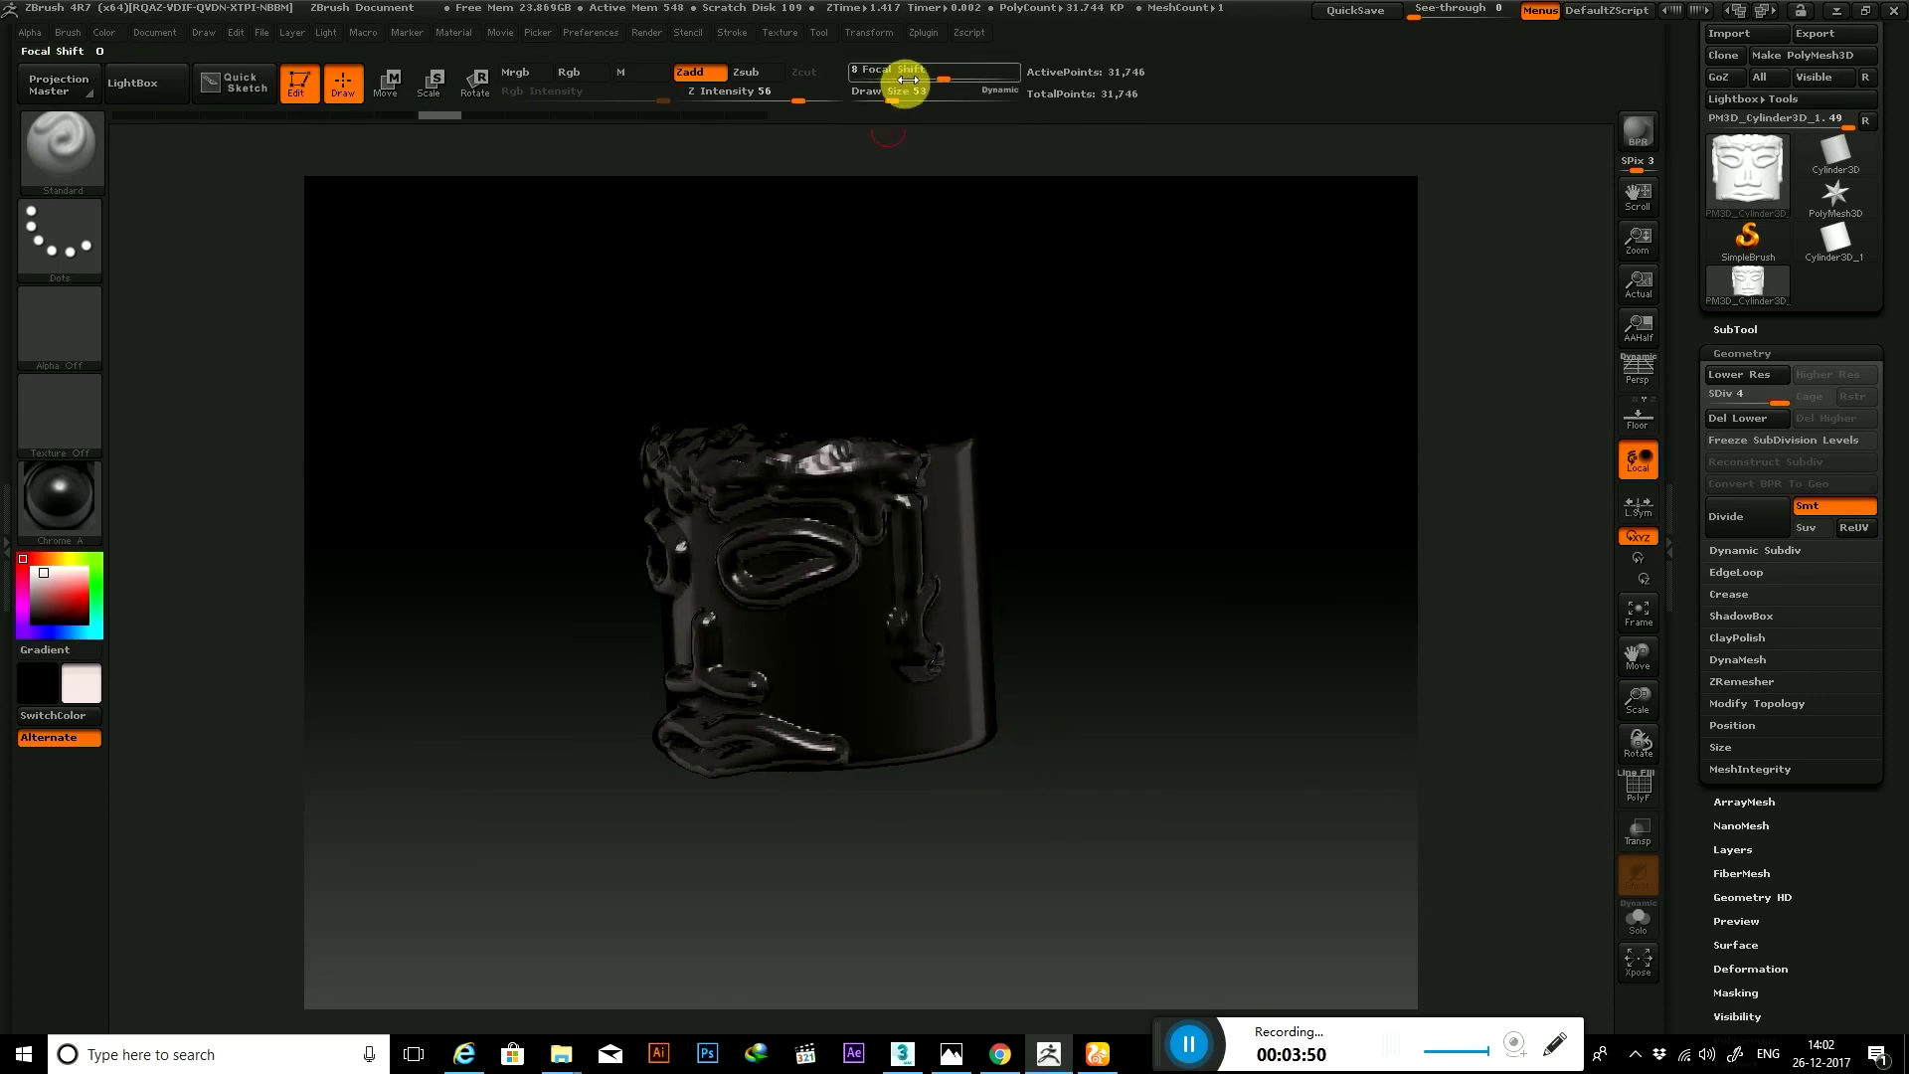
left_click(869, 32)
Activate X symmetry and sculpt a mirrored raised loop on the cylinder's side
left_click(908, 517)
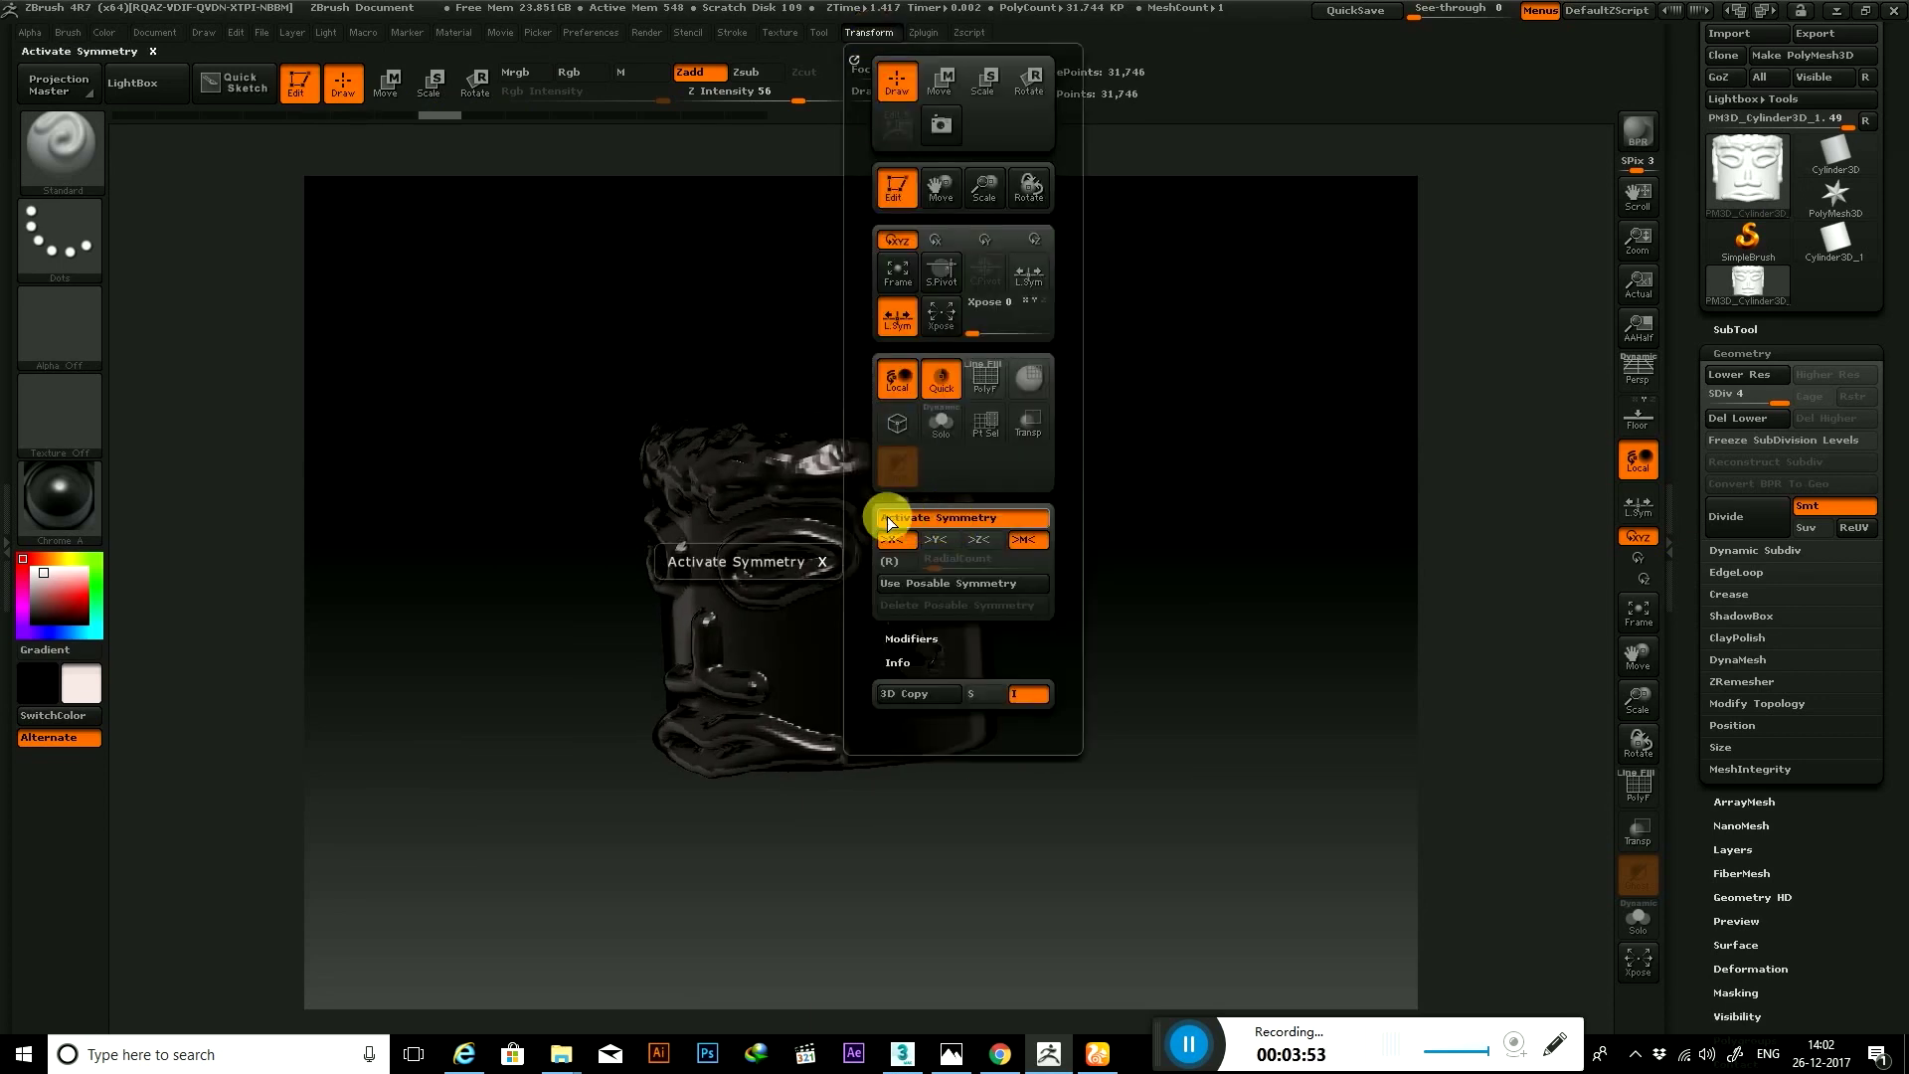
left_click_drag(831, 640, 822, 670)
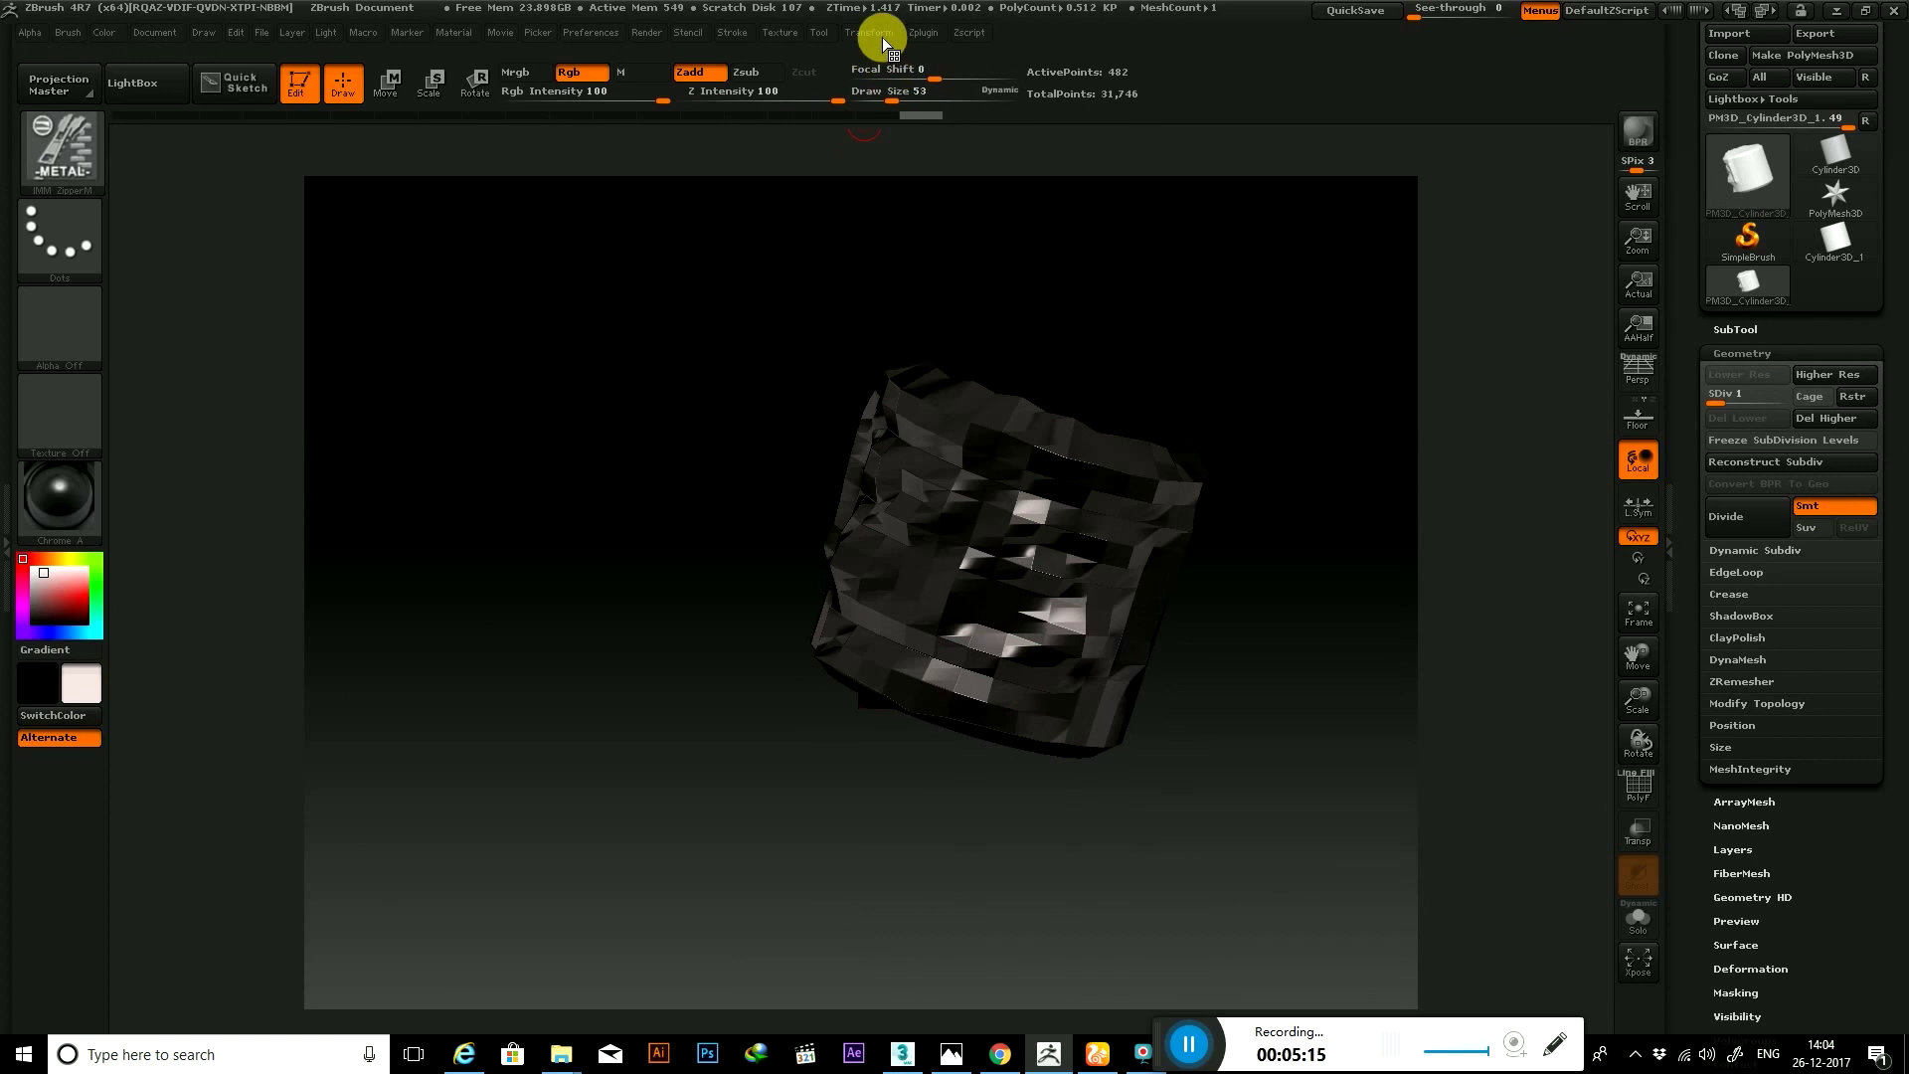
Try Activate Symmetry in Transform, then load the Move brush from the brush library
left_click(881, 37)
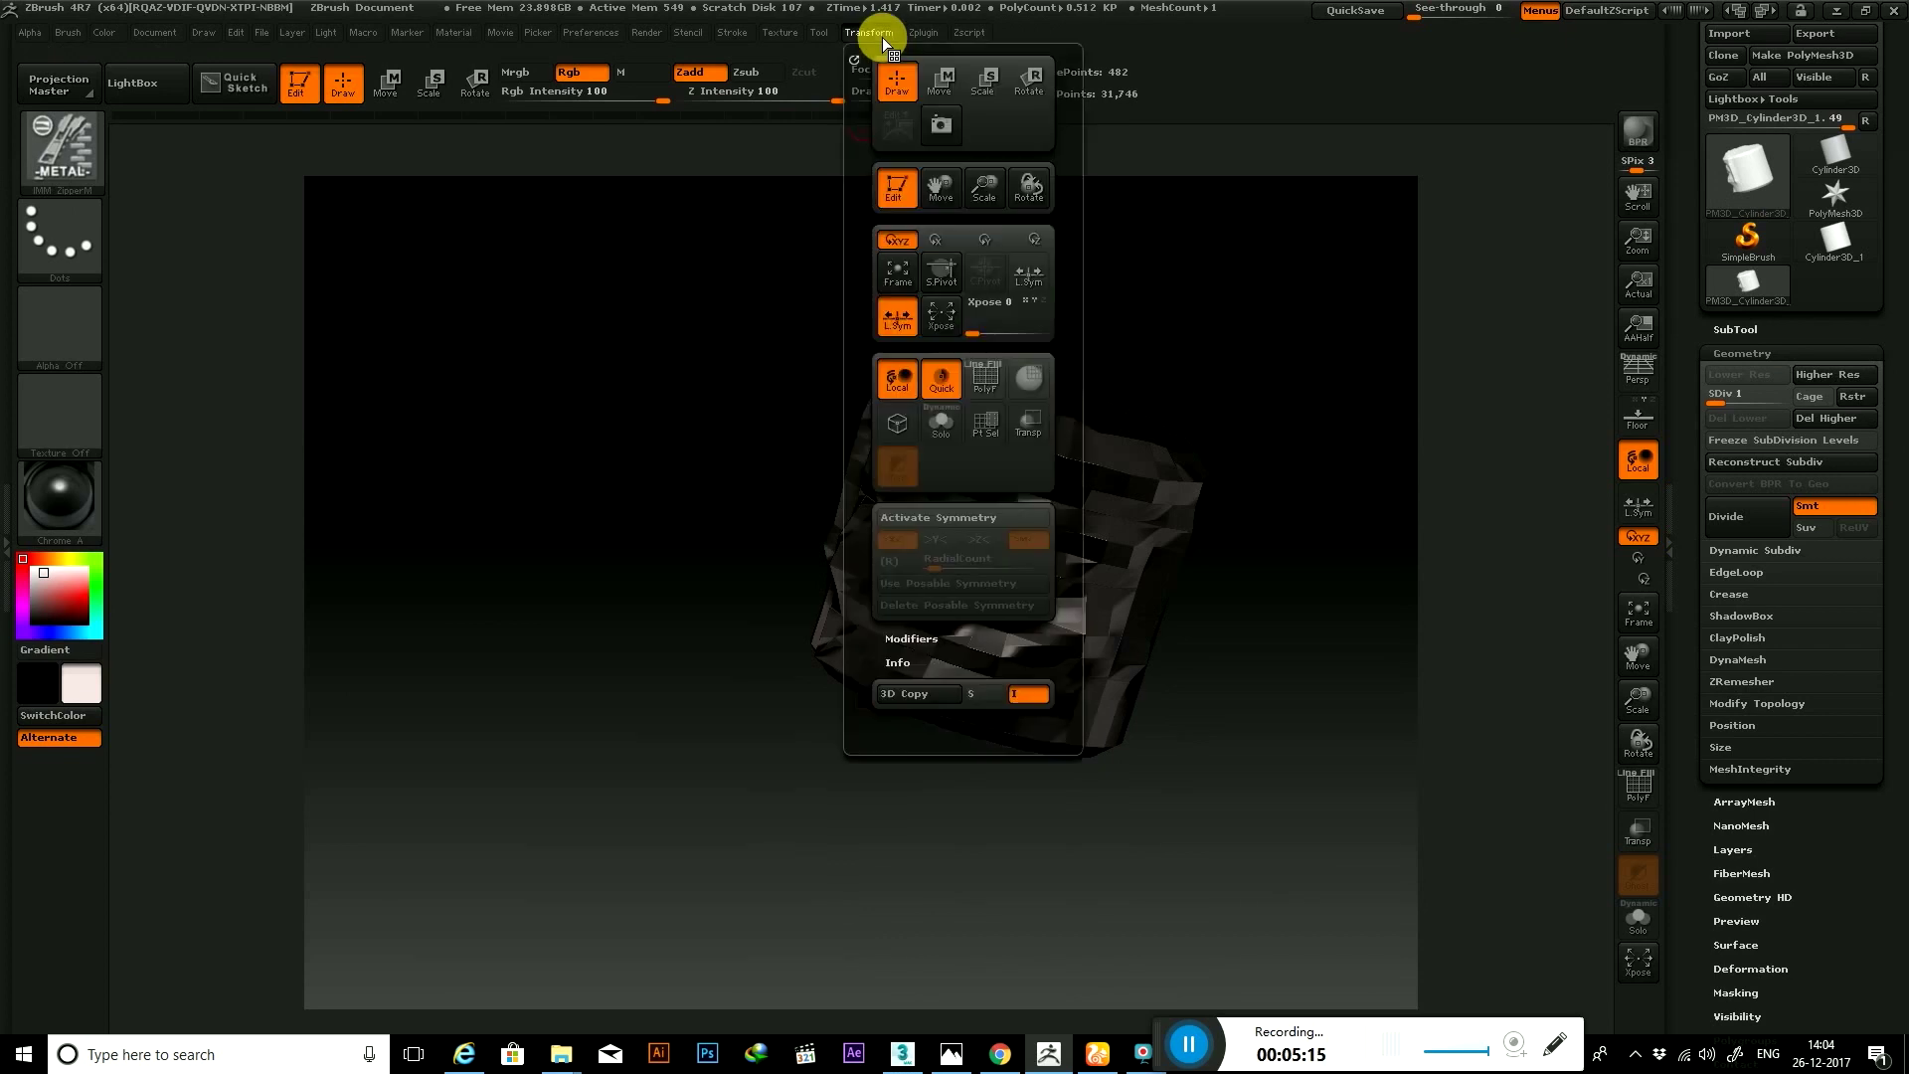
left_click(924, 519)
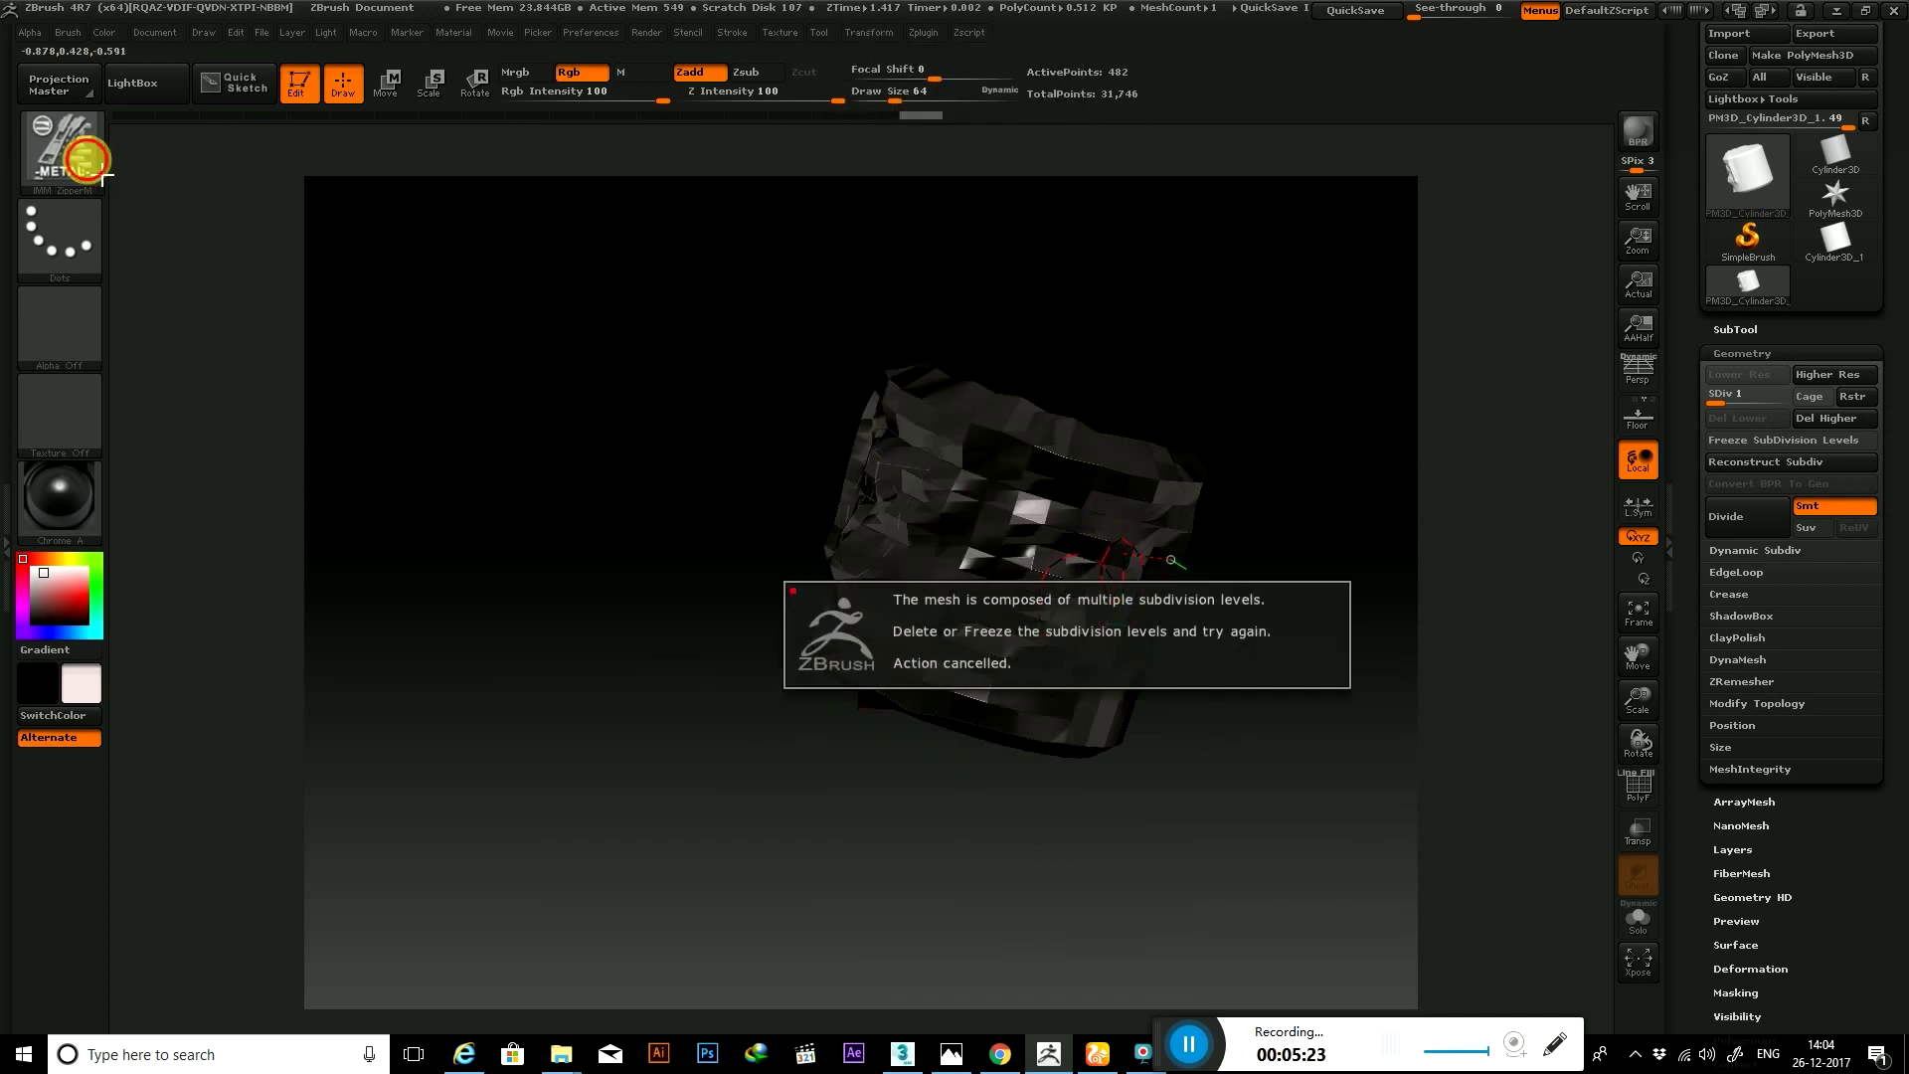
left_click(62, 149)
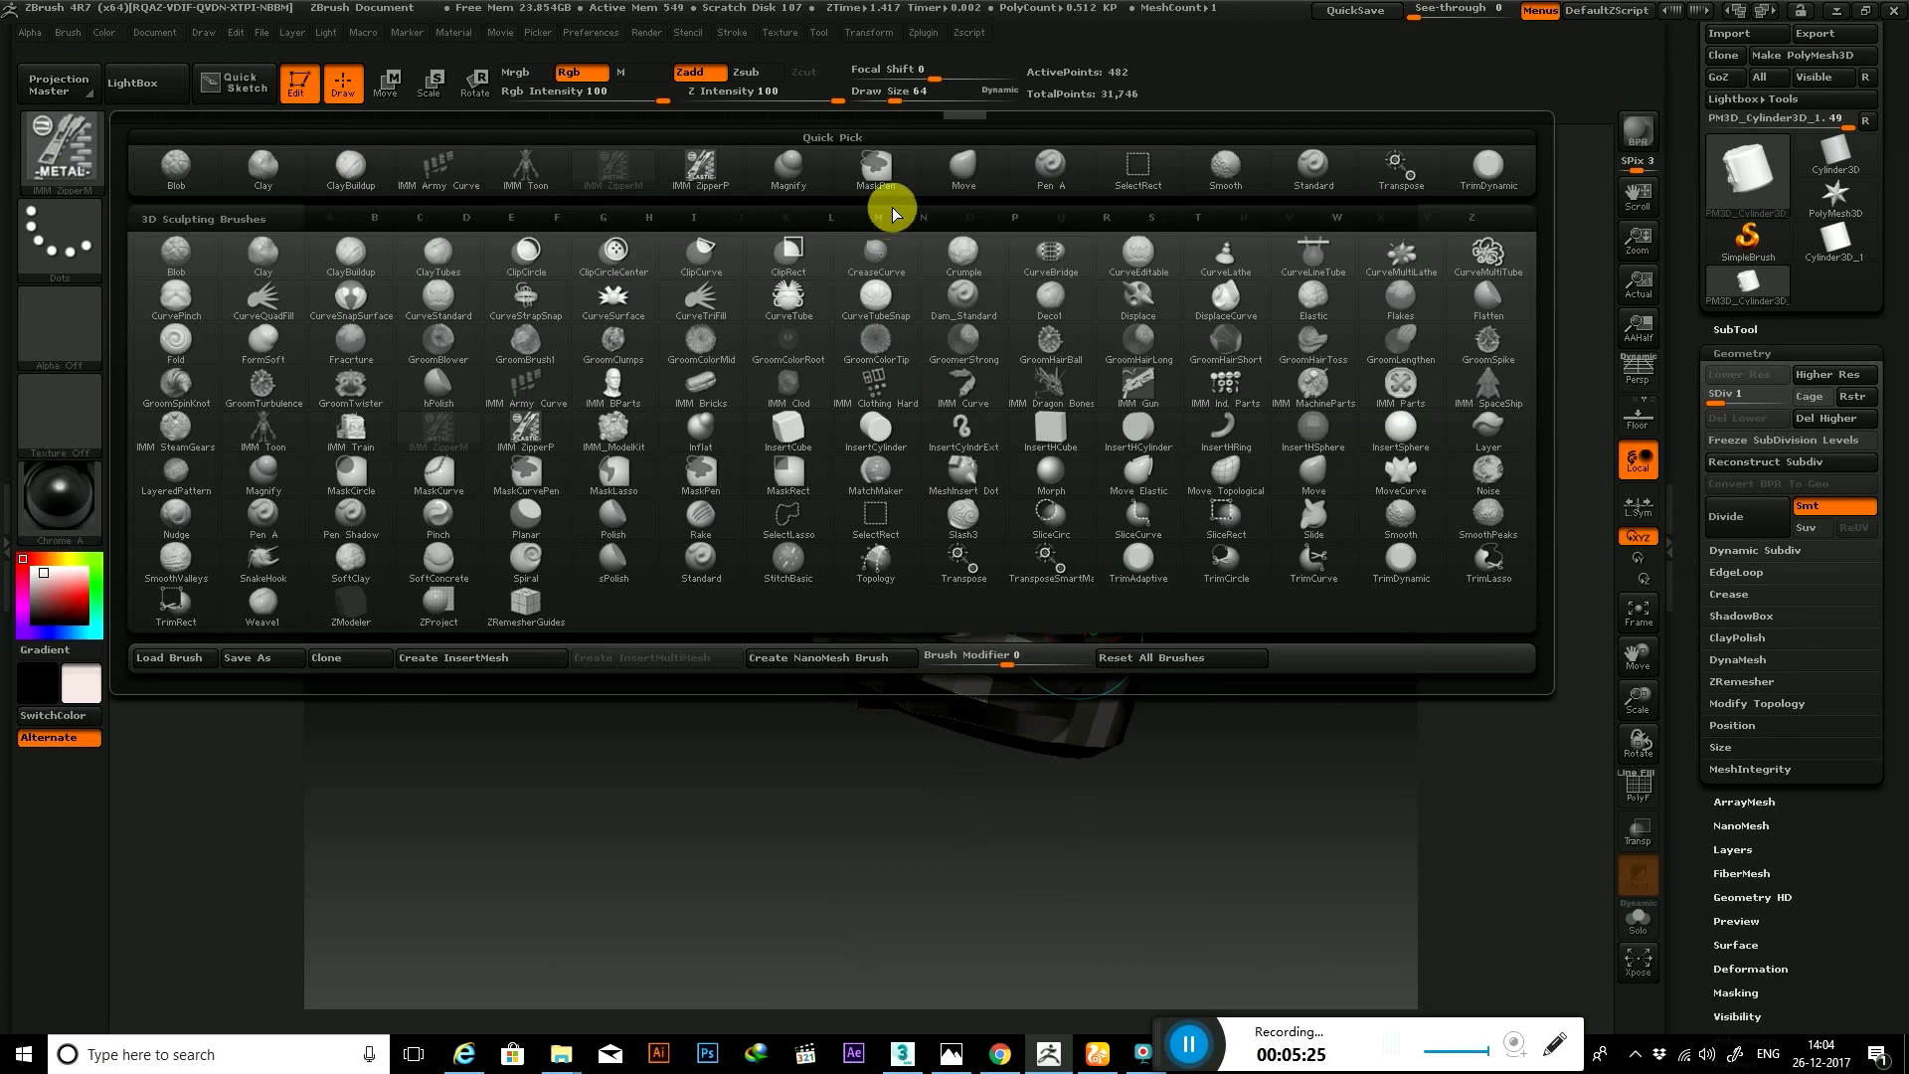
left_click(952, 177)
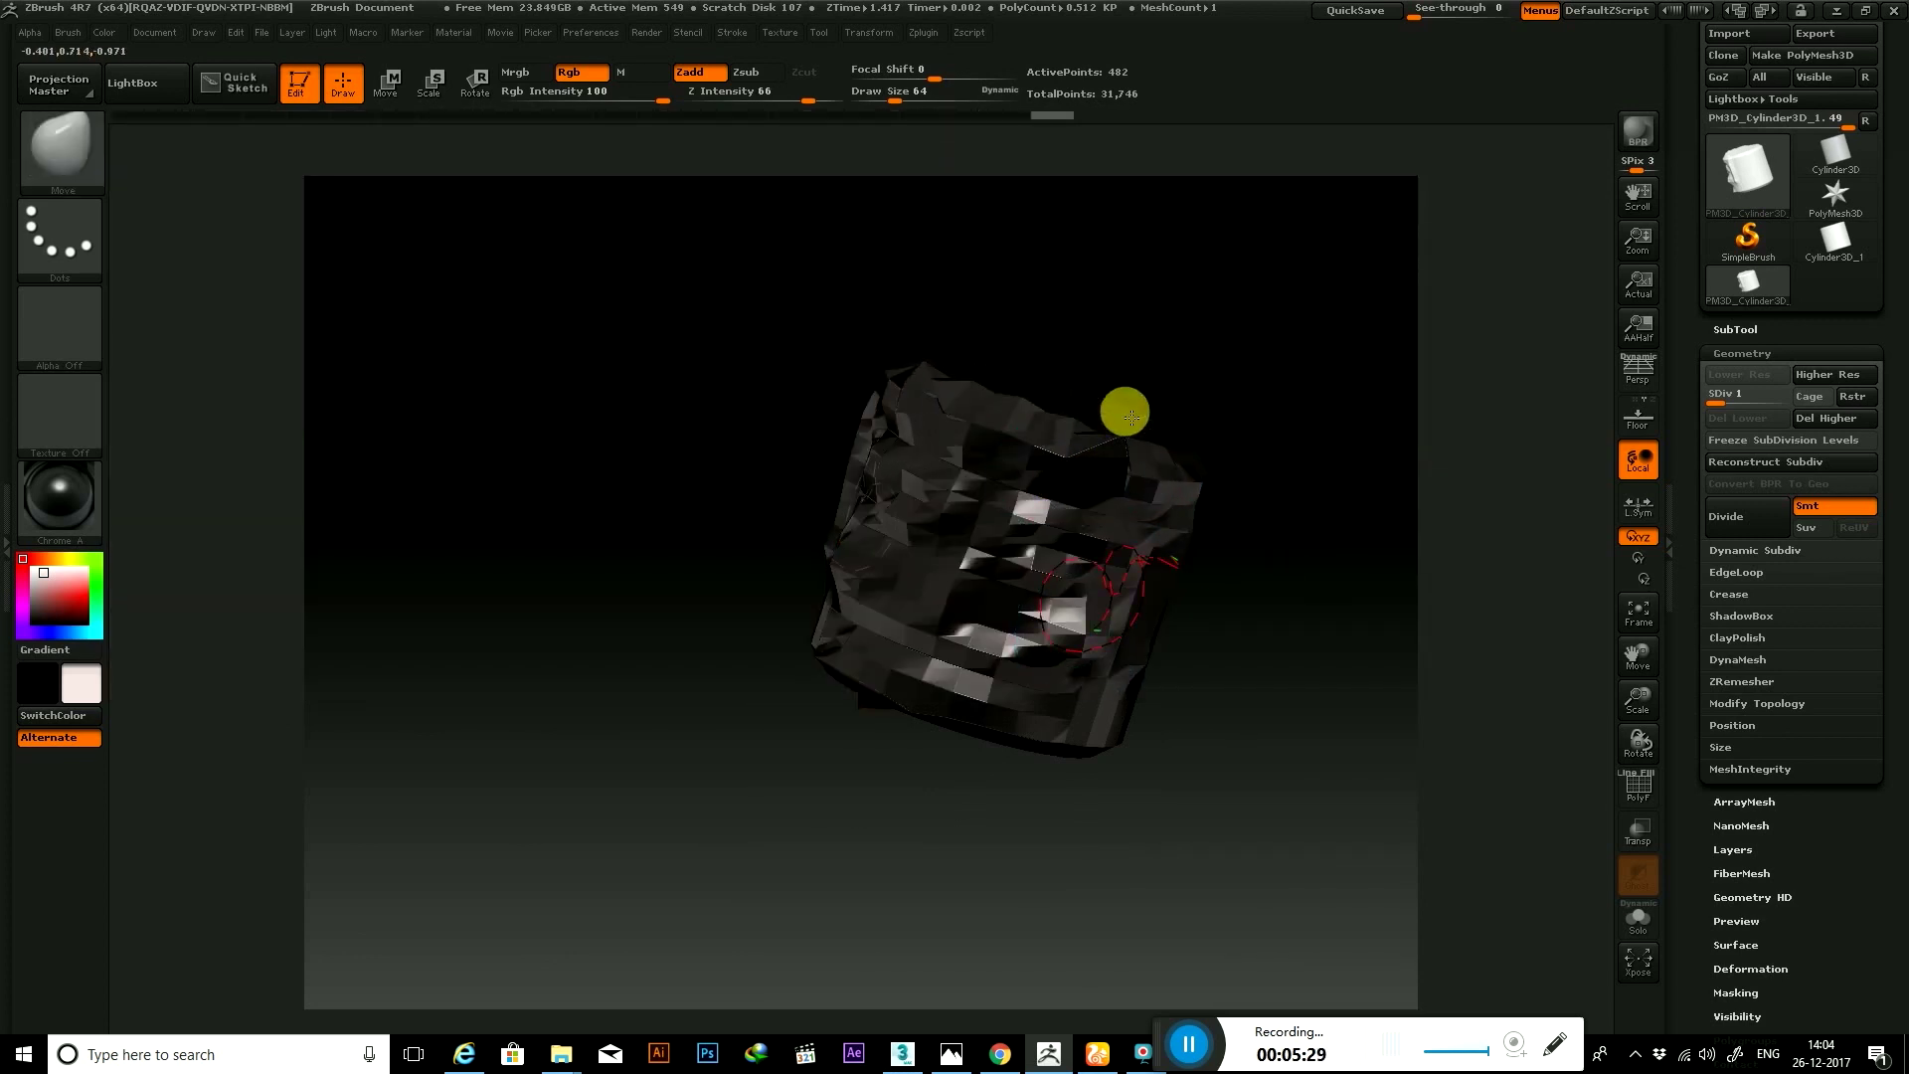
Pull horn-like spikes out of the top edge with Move, then orbit back to the front face
left_click_drag(1739, 402, 1785, 395)
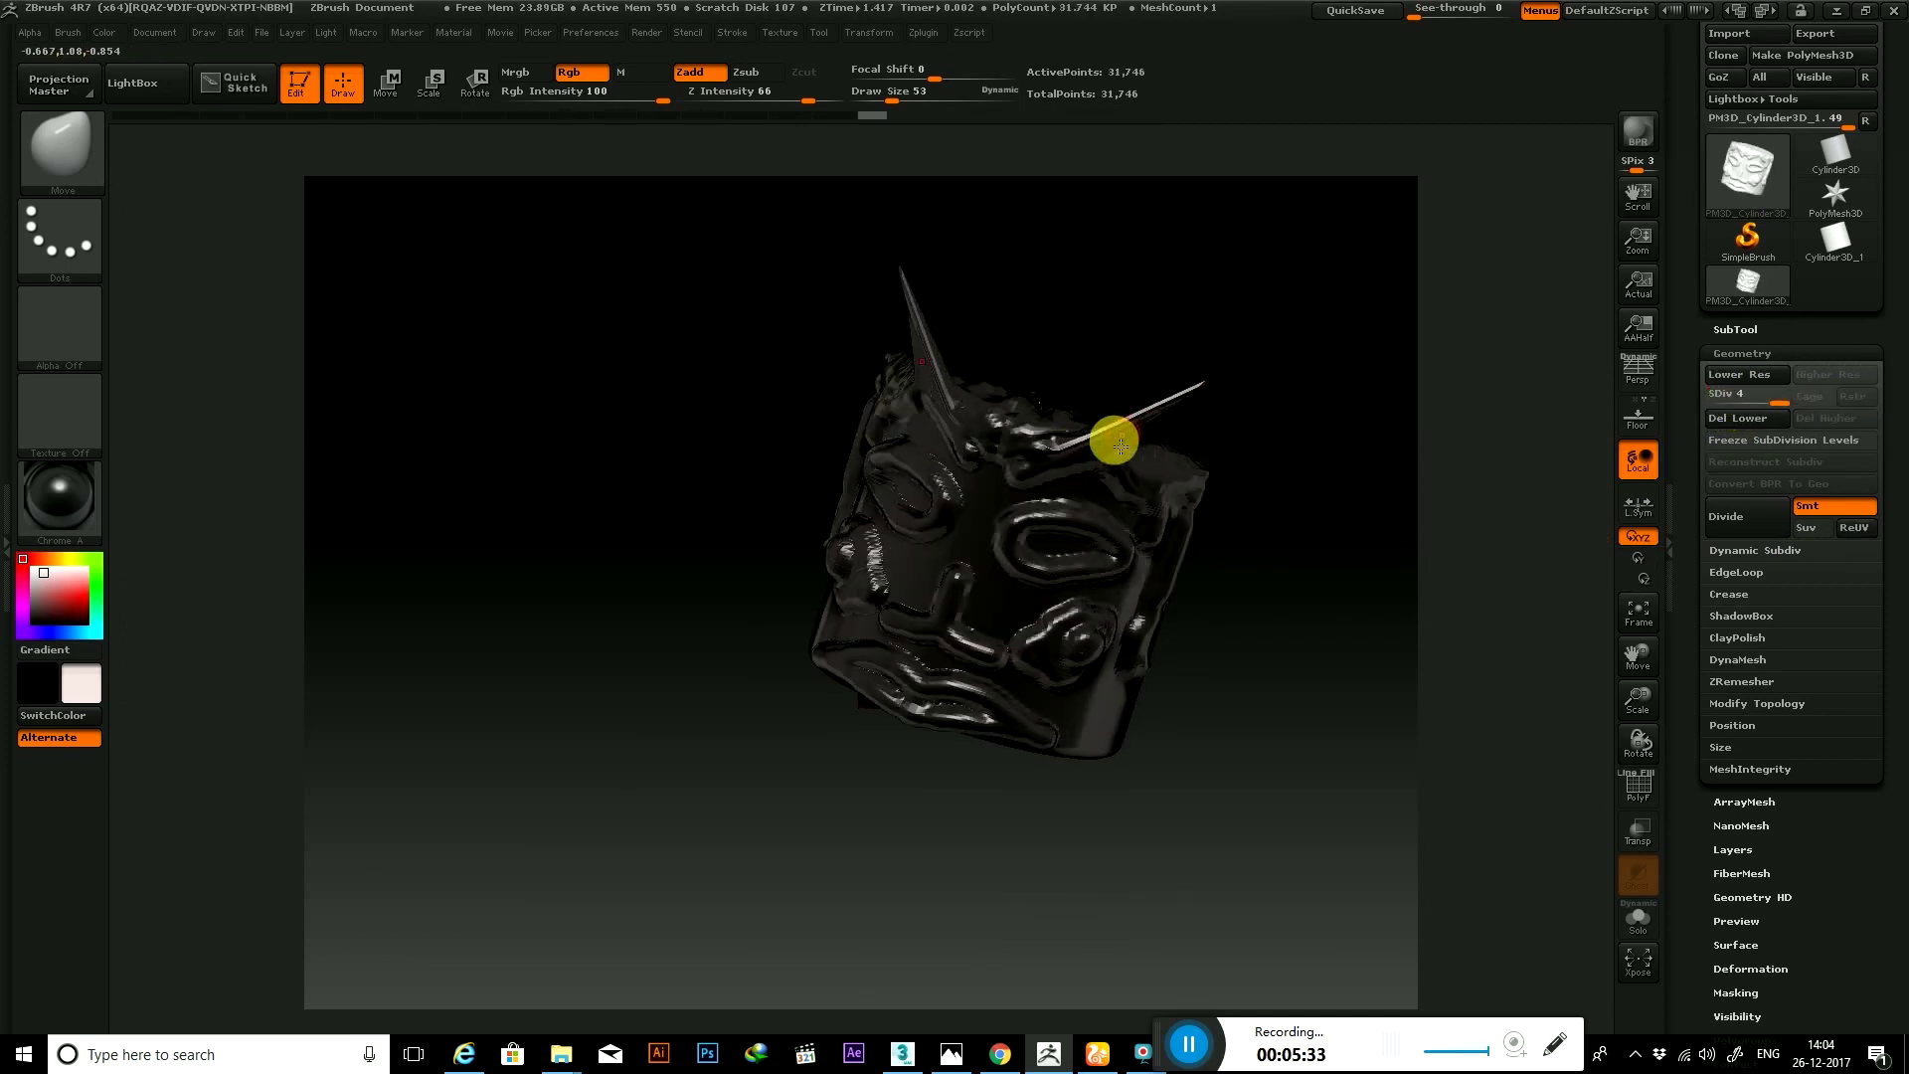
mouse_move(1257, 332)
left_mouse_down()
mouse_move(1069, 824)
mouse_move(1138, 801)
mouse_move(1074, 831)
left_mouse_up()
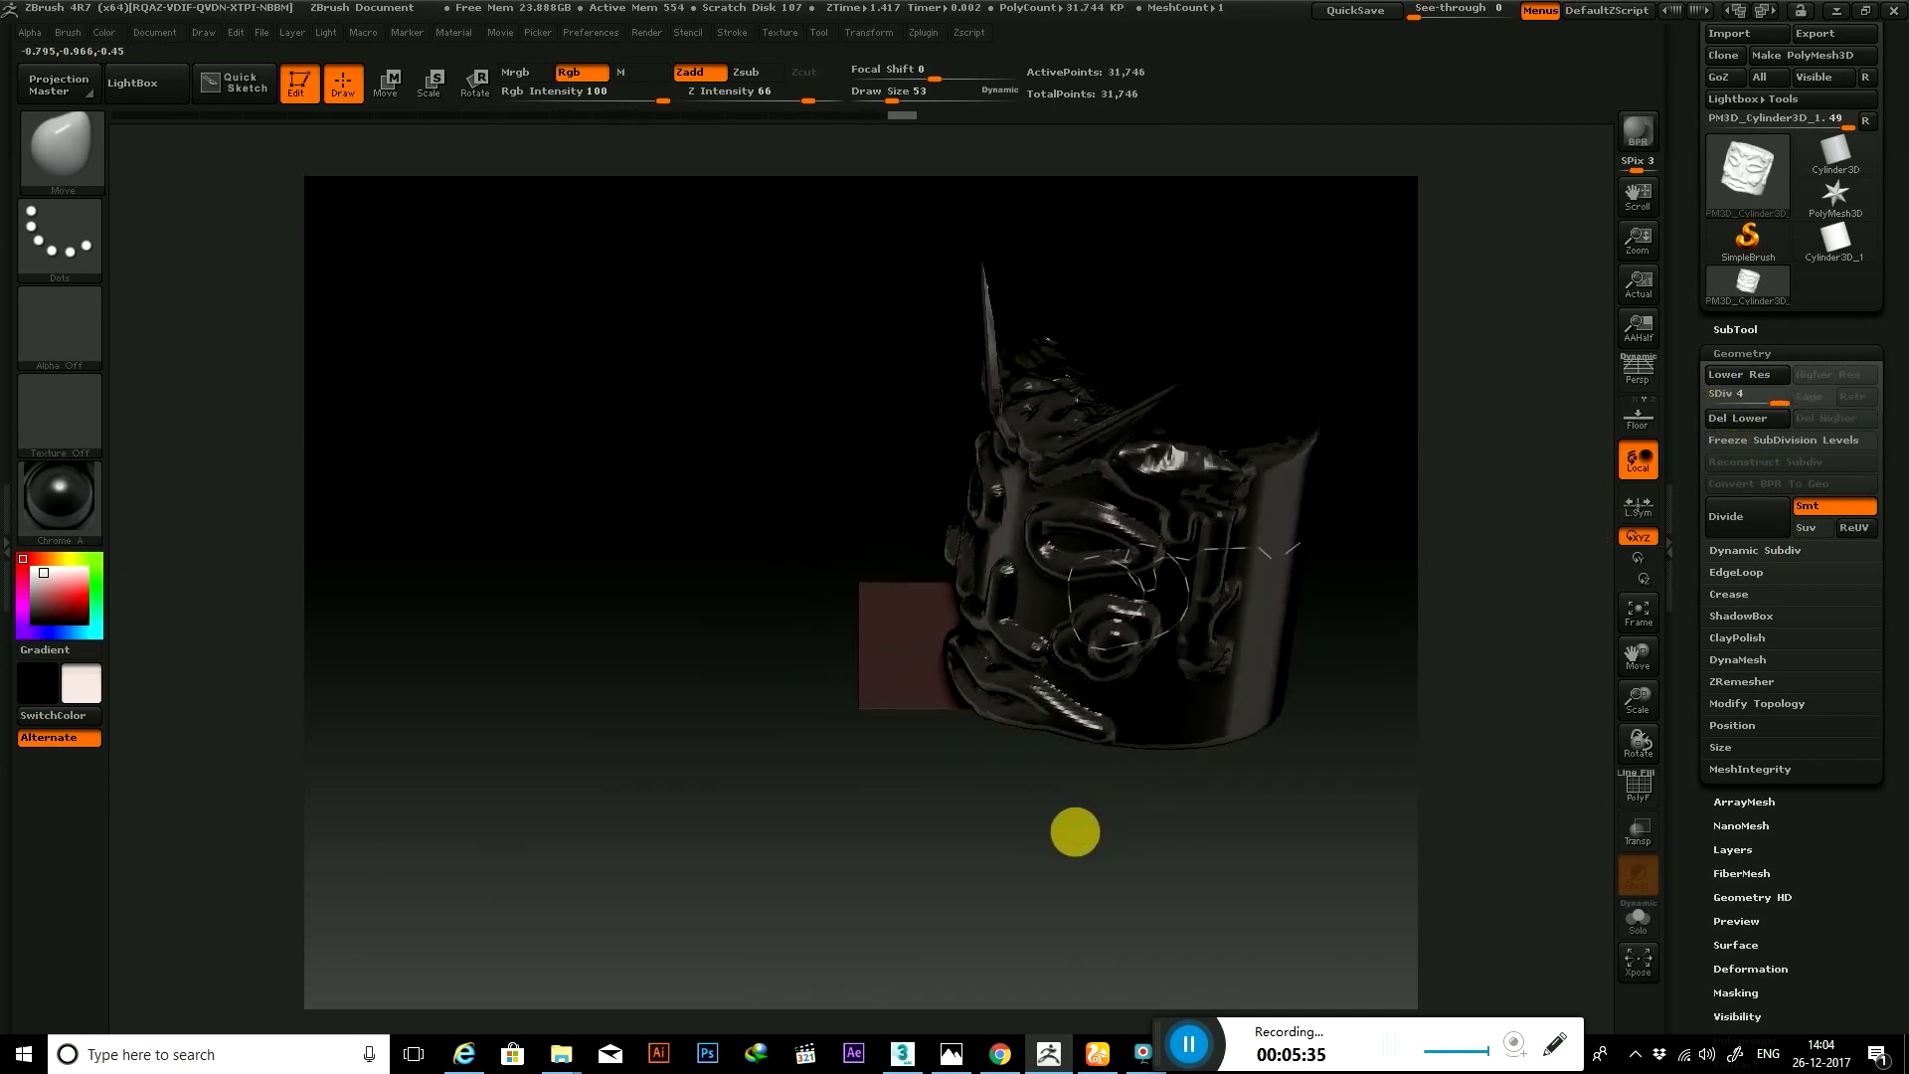
mouse_move(1034, 910)
left_mouse_down()
mouse_move(1103, 848)
mouse_move(1035, 839)
mouse_move(1079, 846)
mouse_move(1031, 869)
left_mouse_up()
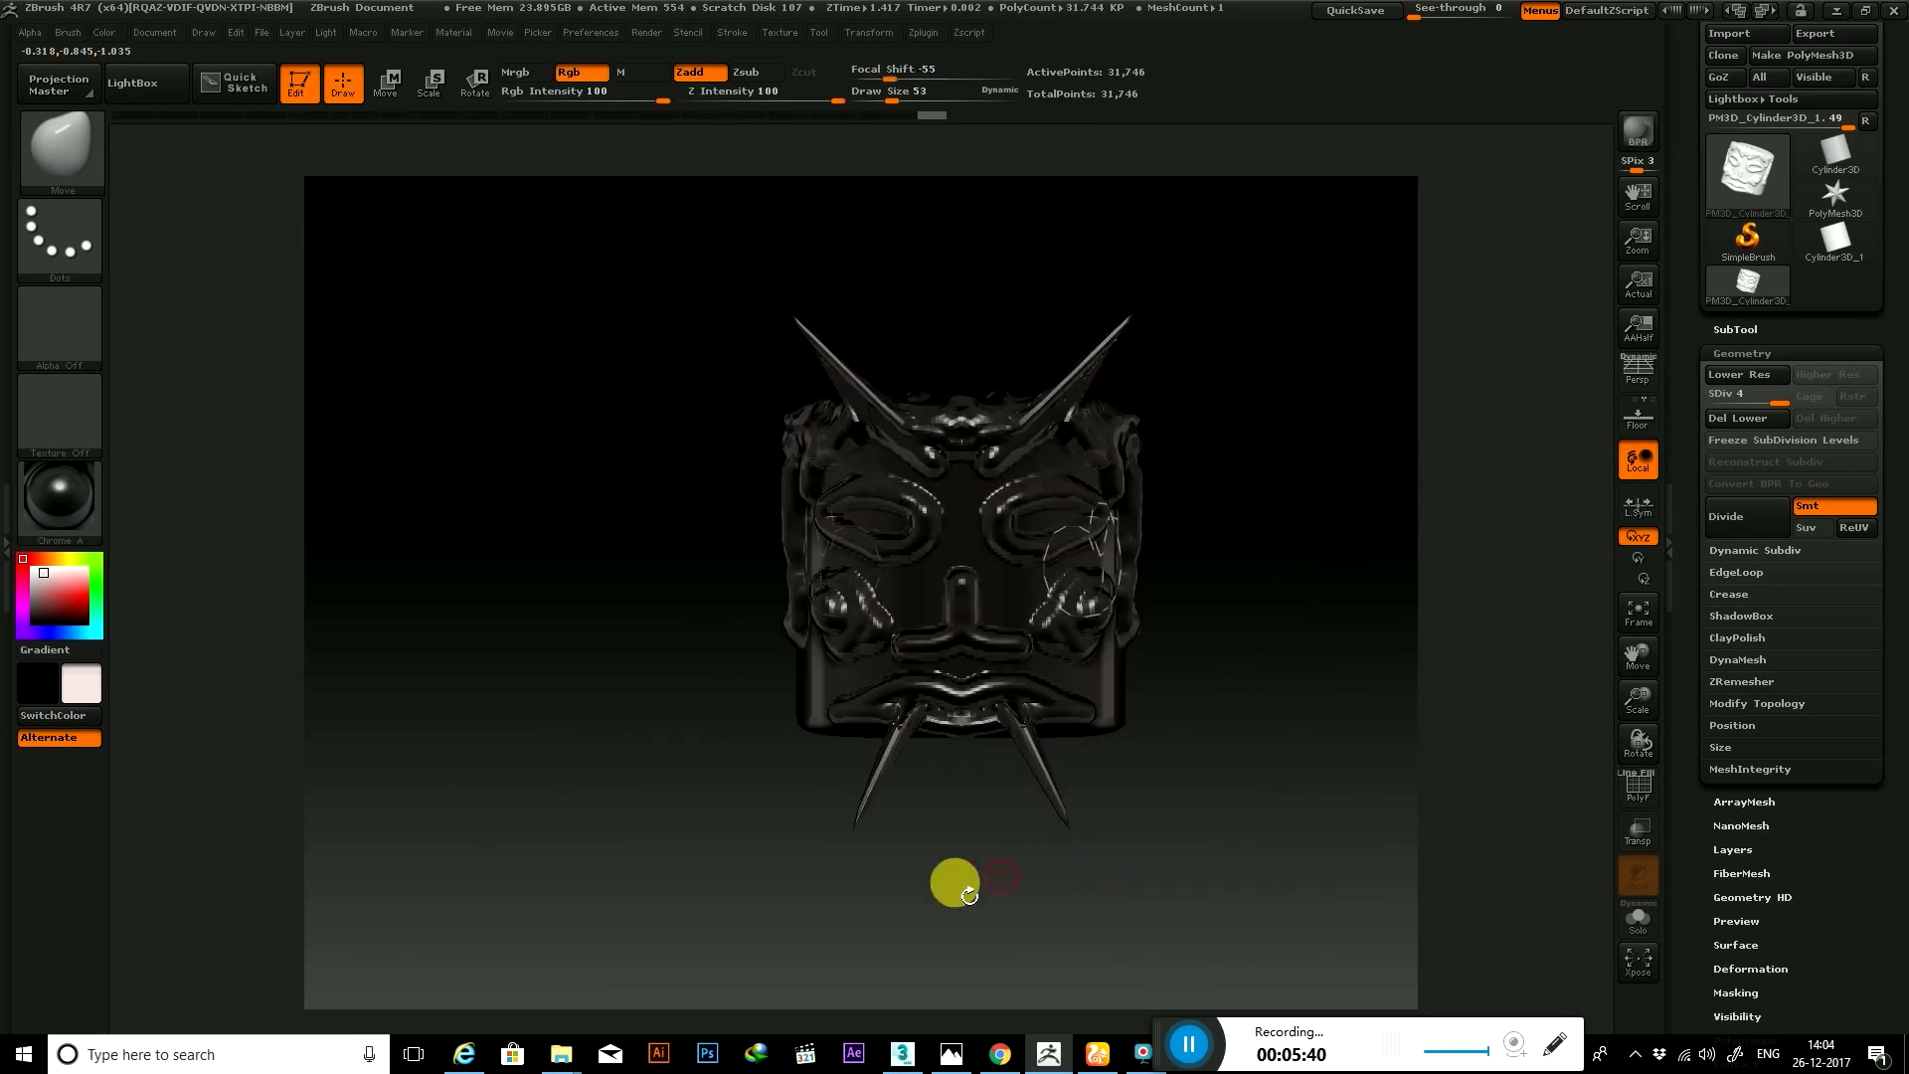
Try the Chrome A material on the totem, then switch it to MatCap Gorilla
left_click(66, 522)
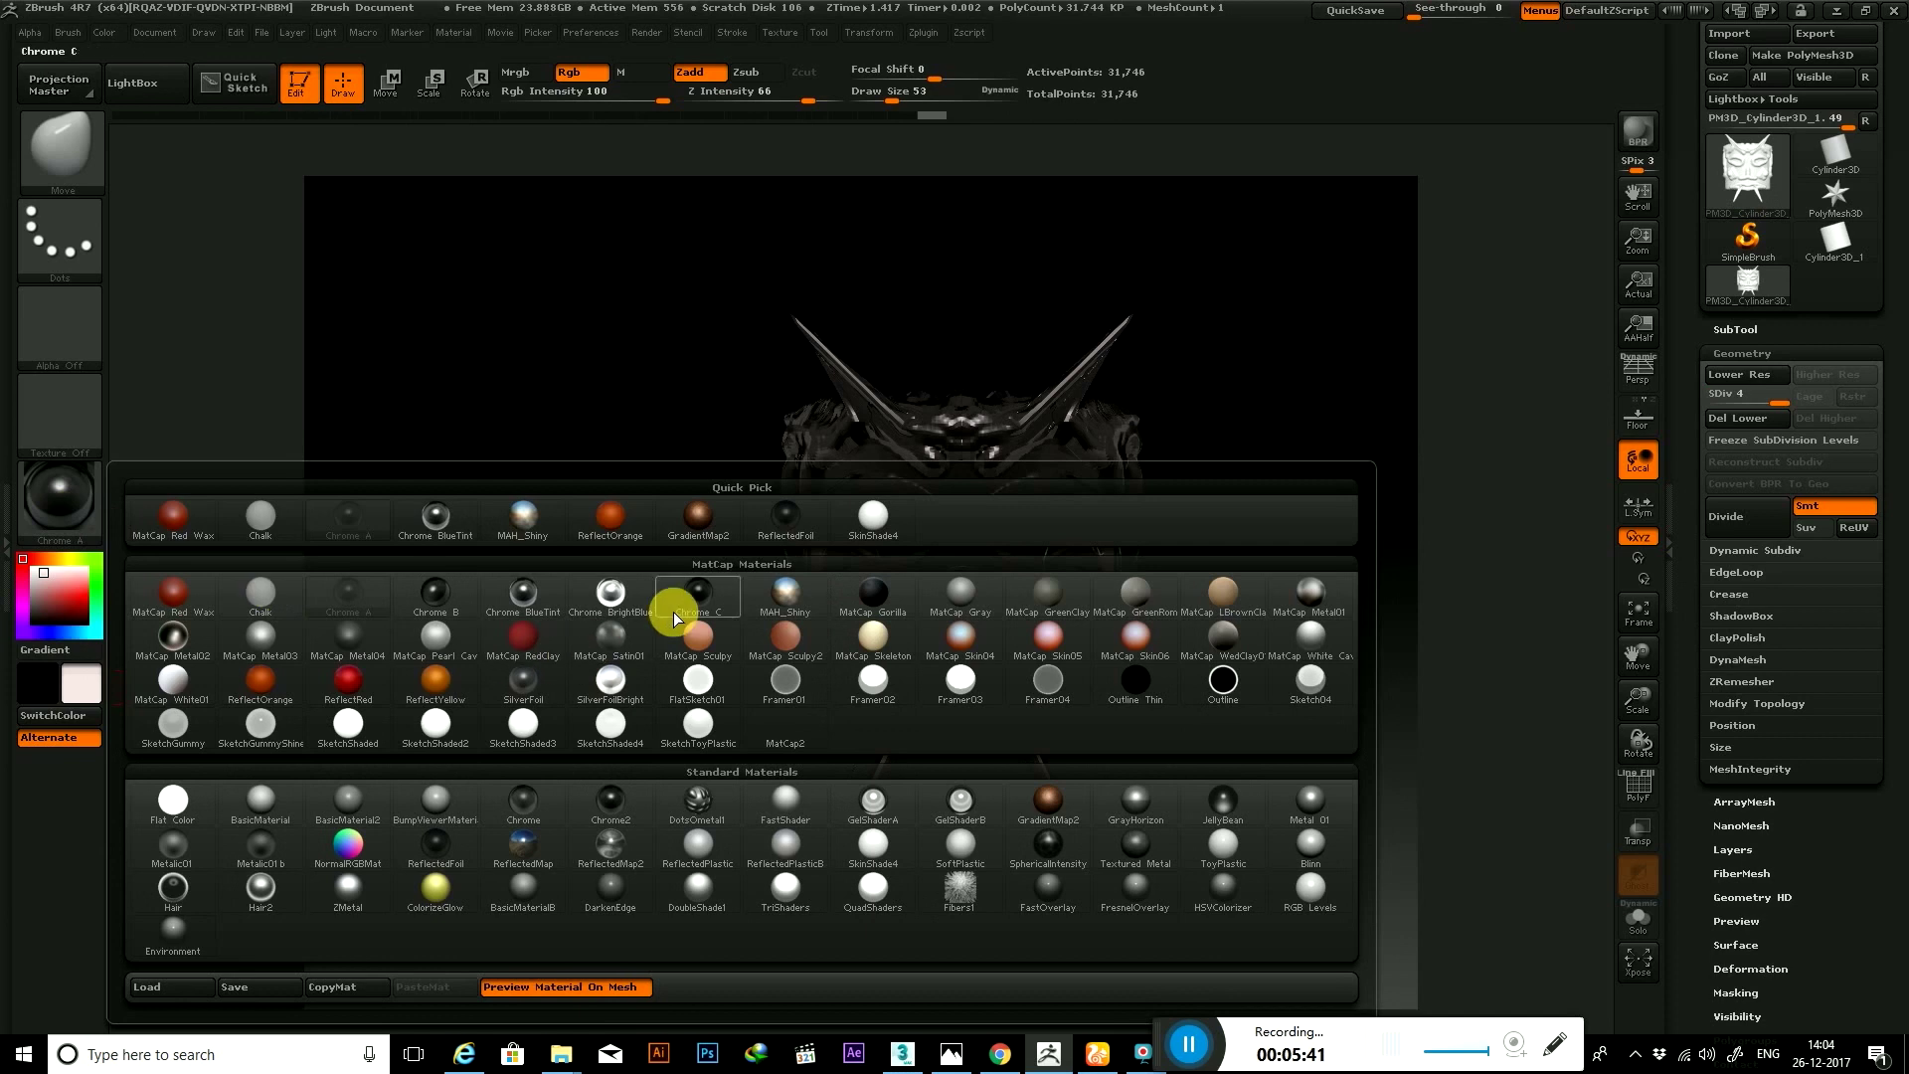
left_click(642, 601)
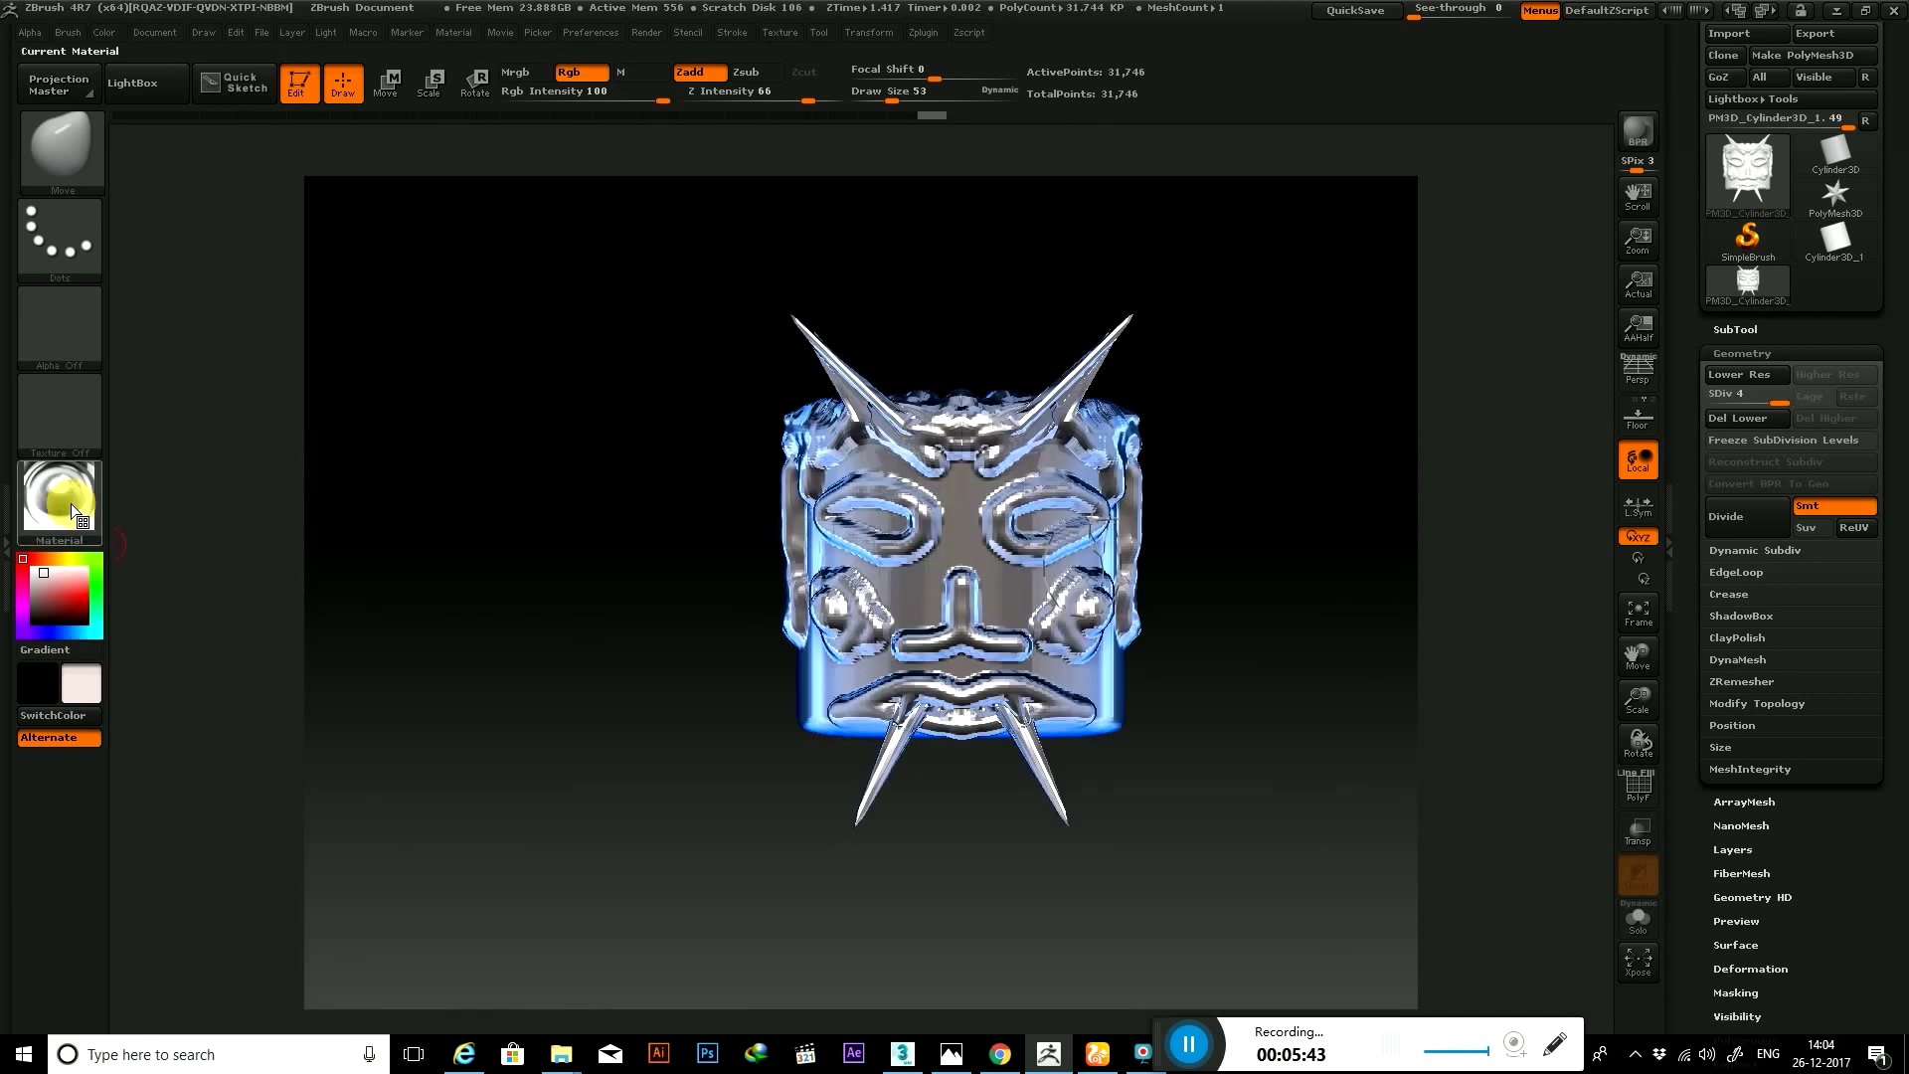
left_click(60, 494)
left_click(875, 594)
mouse_move(925, 878)
left_mouse_down()
mouse_move(840, 878)
mouse_move(993, 882)
mouse_move(879, 901)
left_mouse_up()
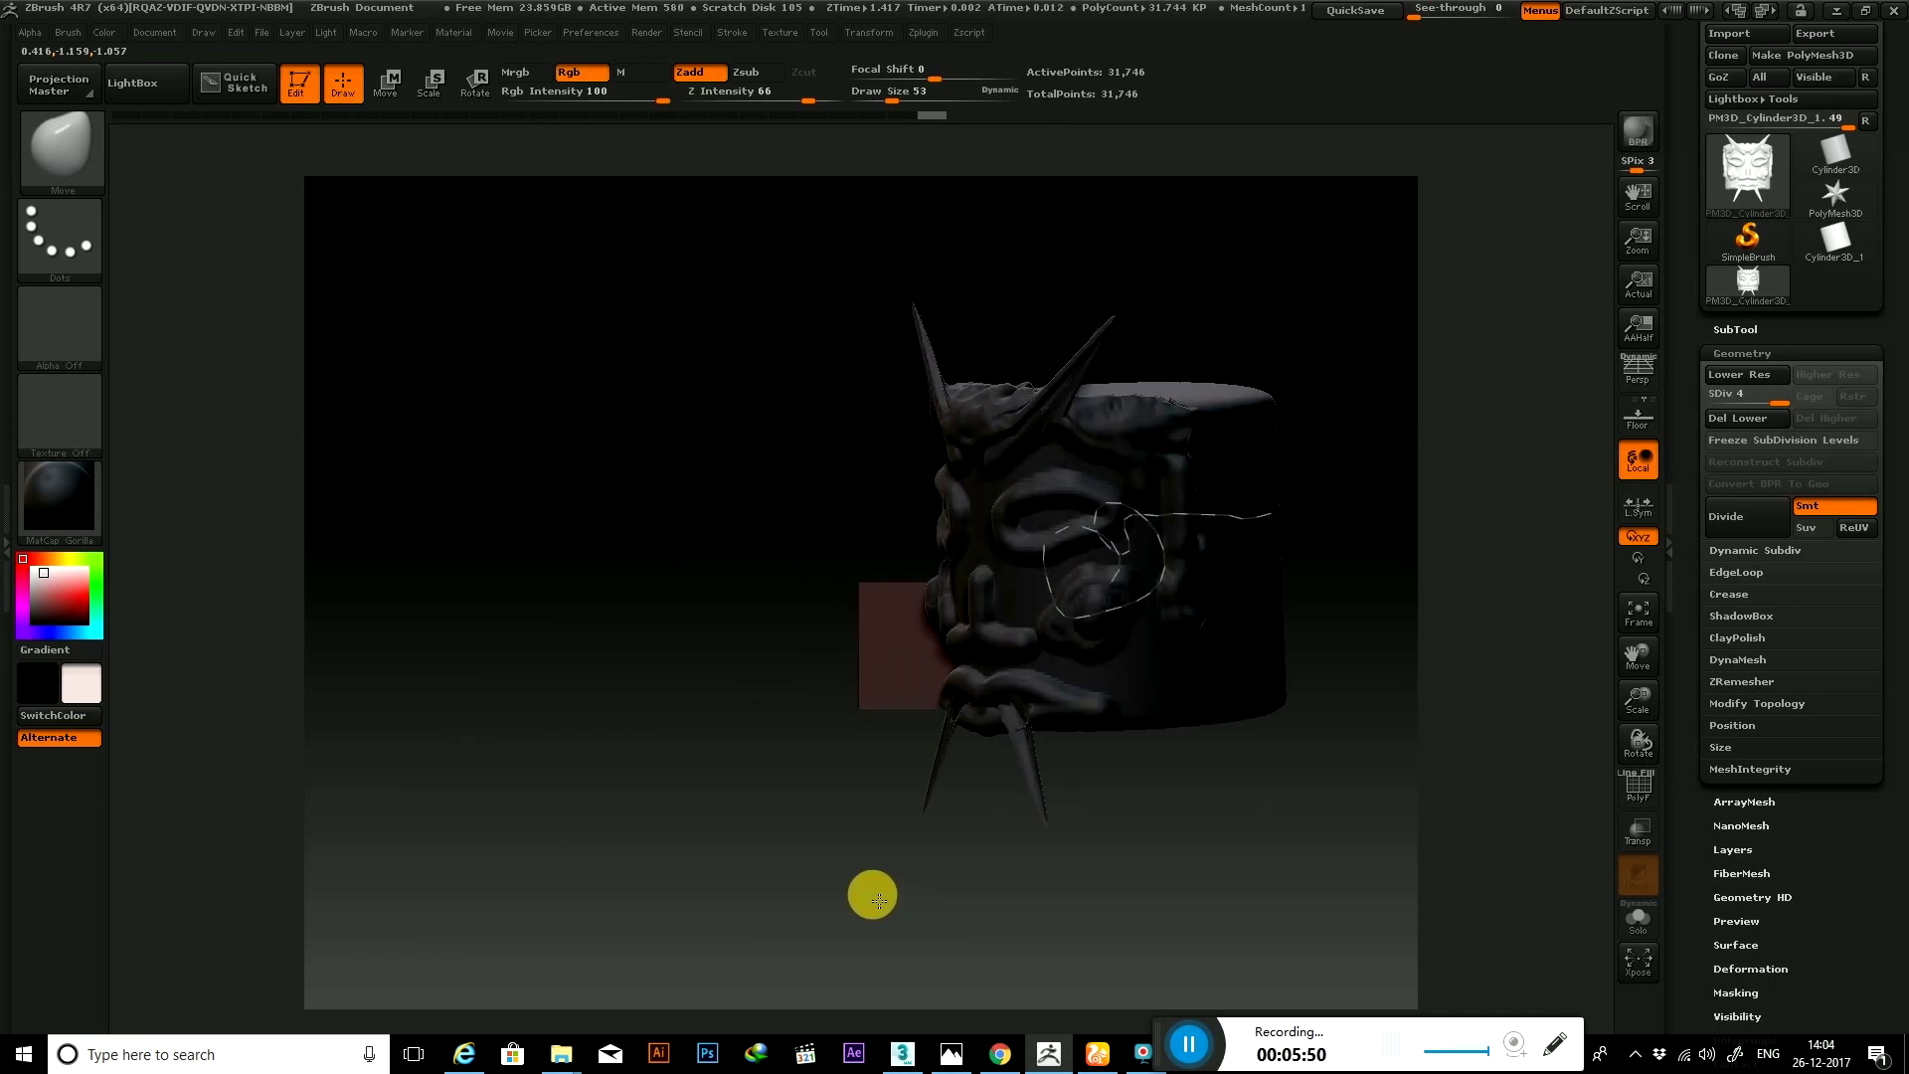
left_click(886, 33)
mouse_move(648, 597)
left_mouse_down()
mouse_move(686, 597)
mouse_move(696, 625)
left_mouse_up()
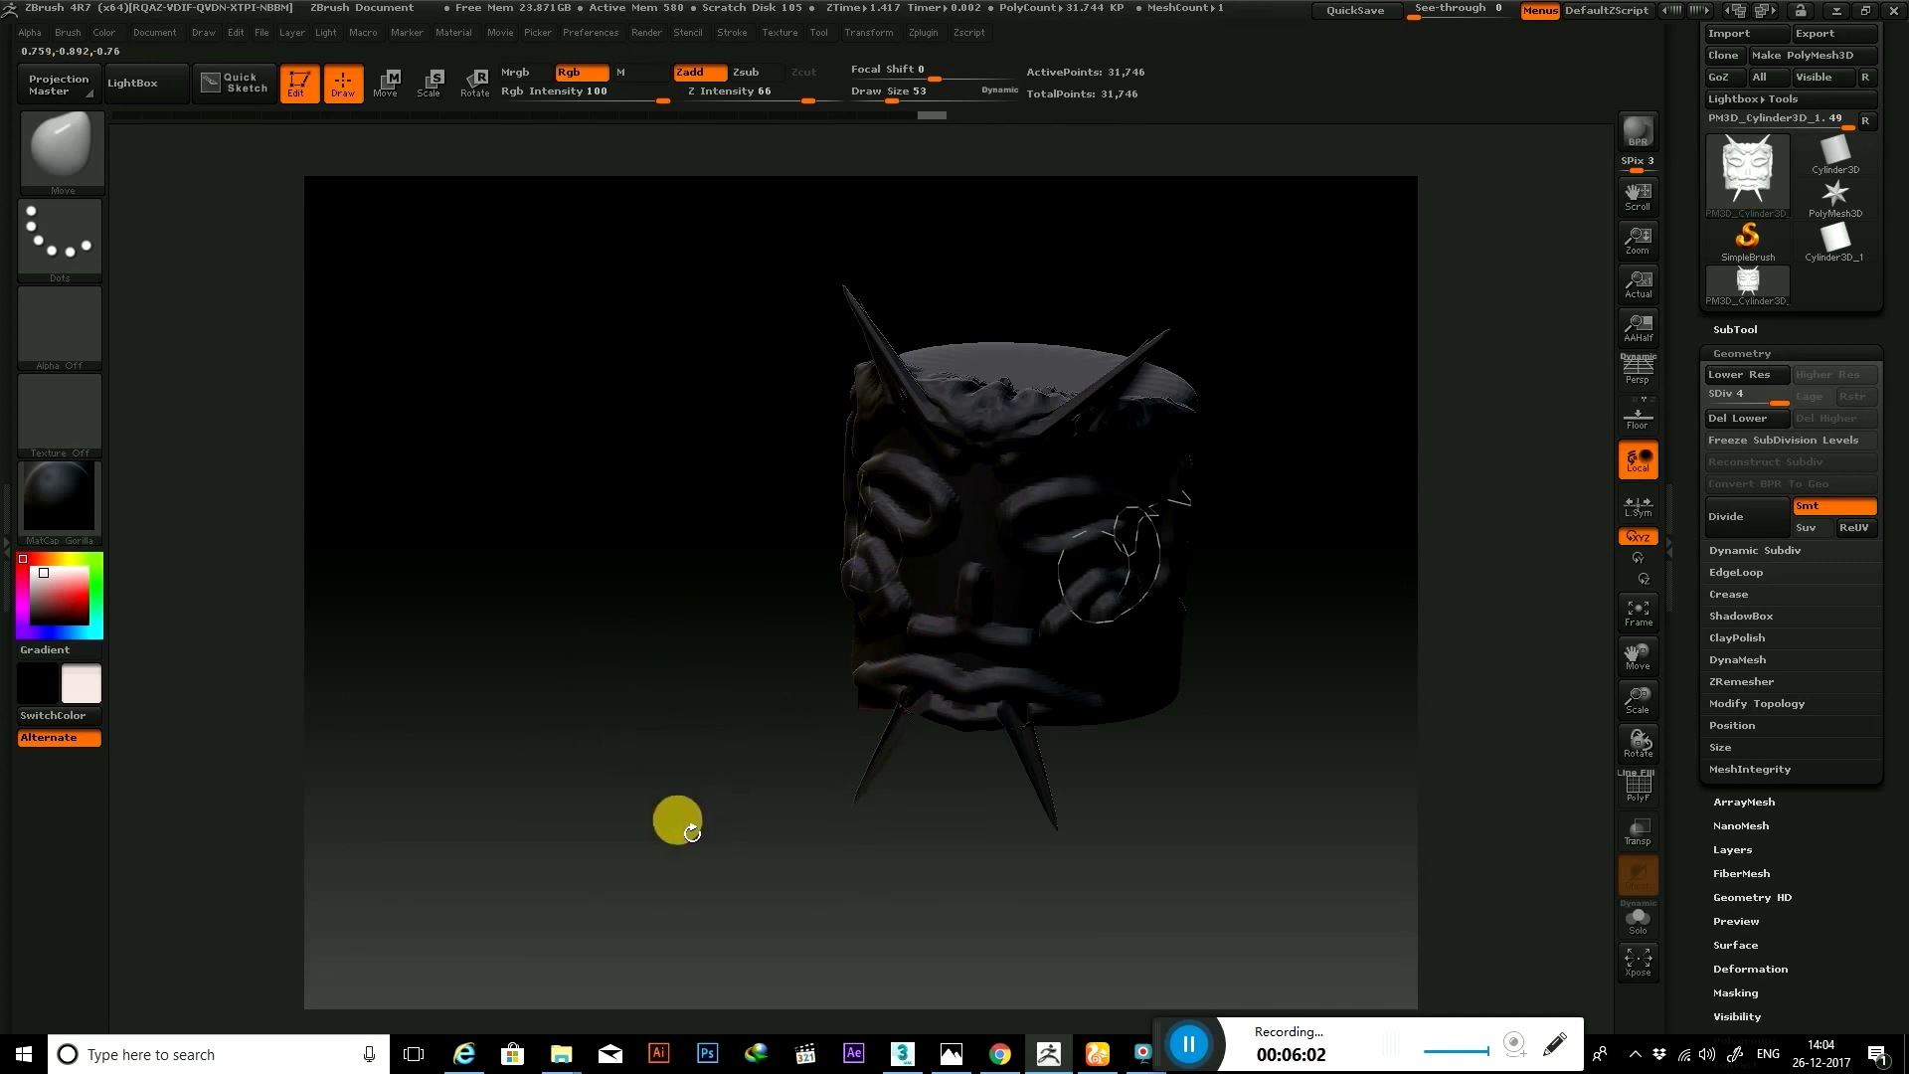
left_click_drag(691, 832, 661, 810)
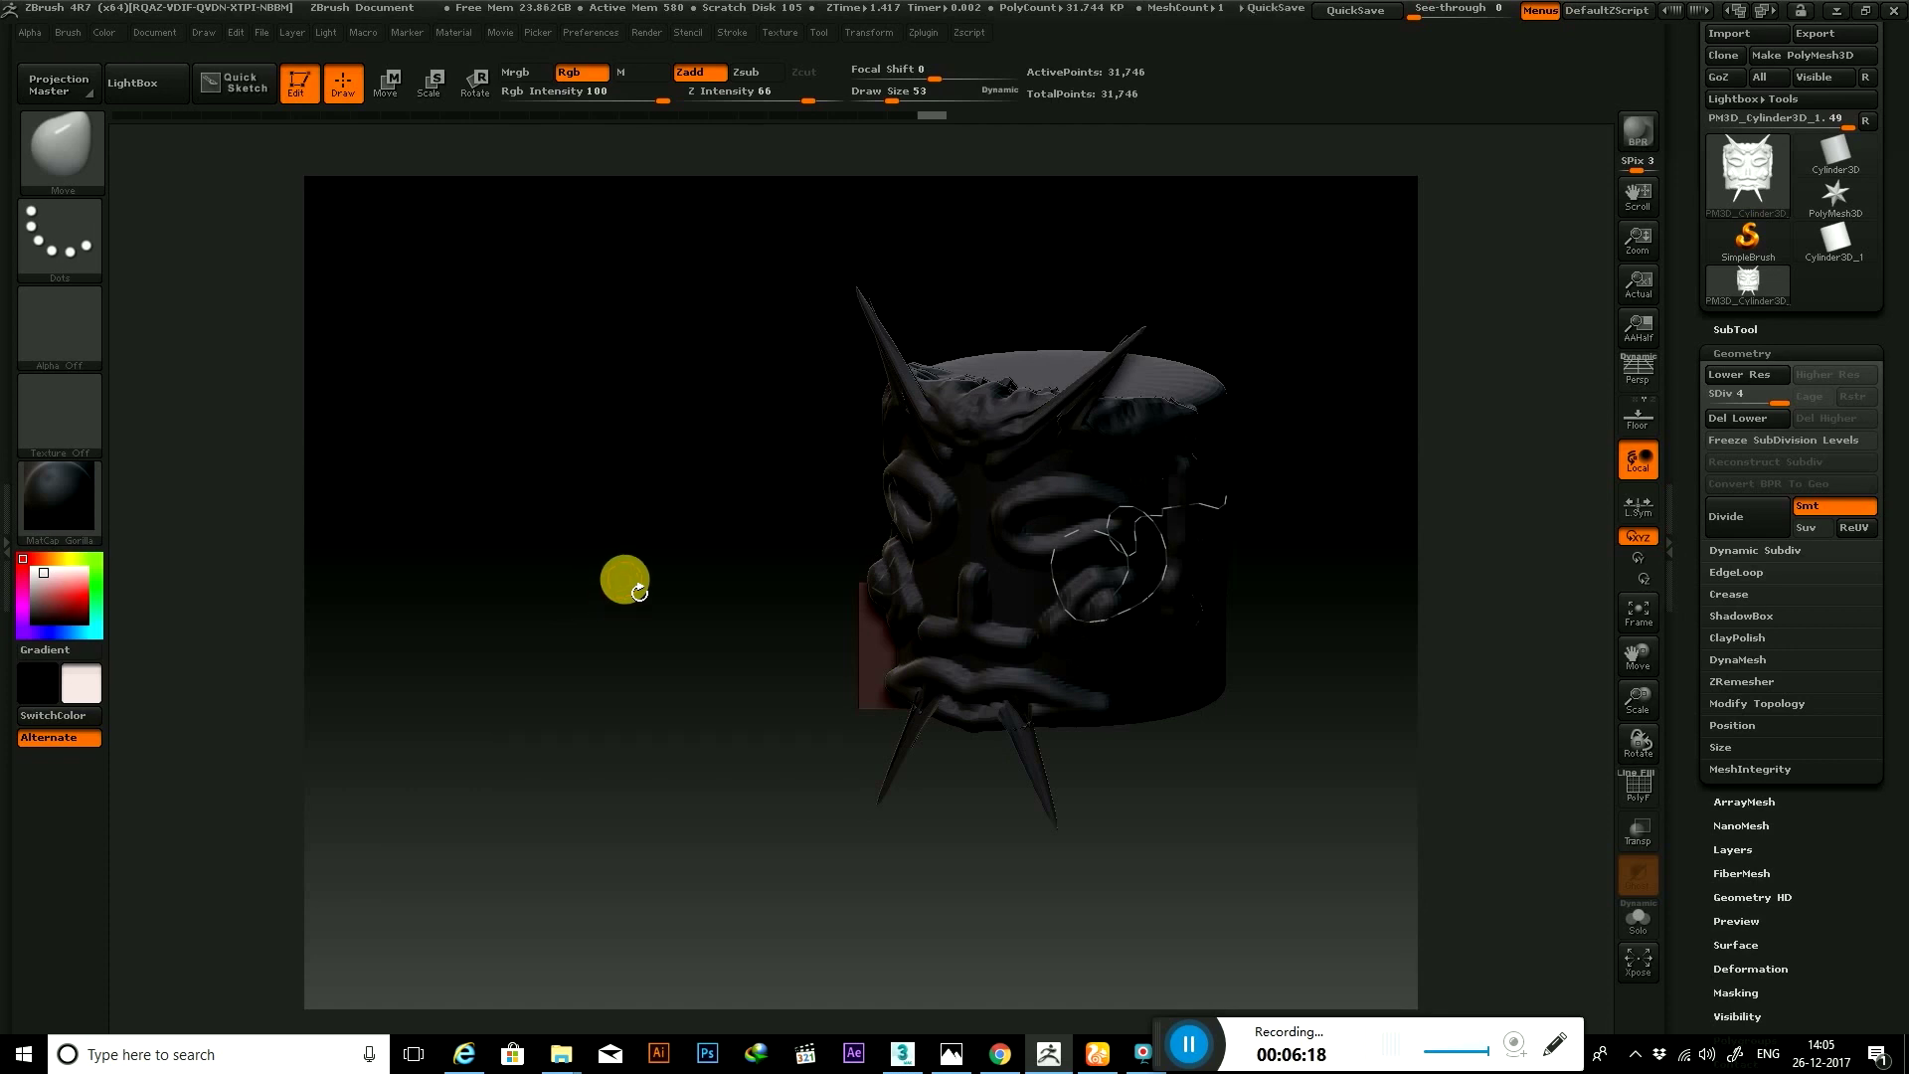
Show the Transform menu to check the Activate Symmetry settings
left_click(871, 130)
left_click(881, 32)
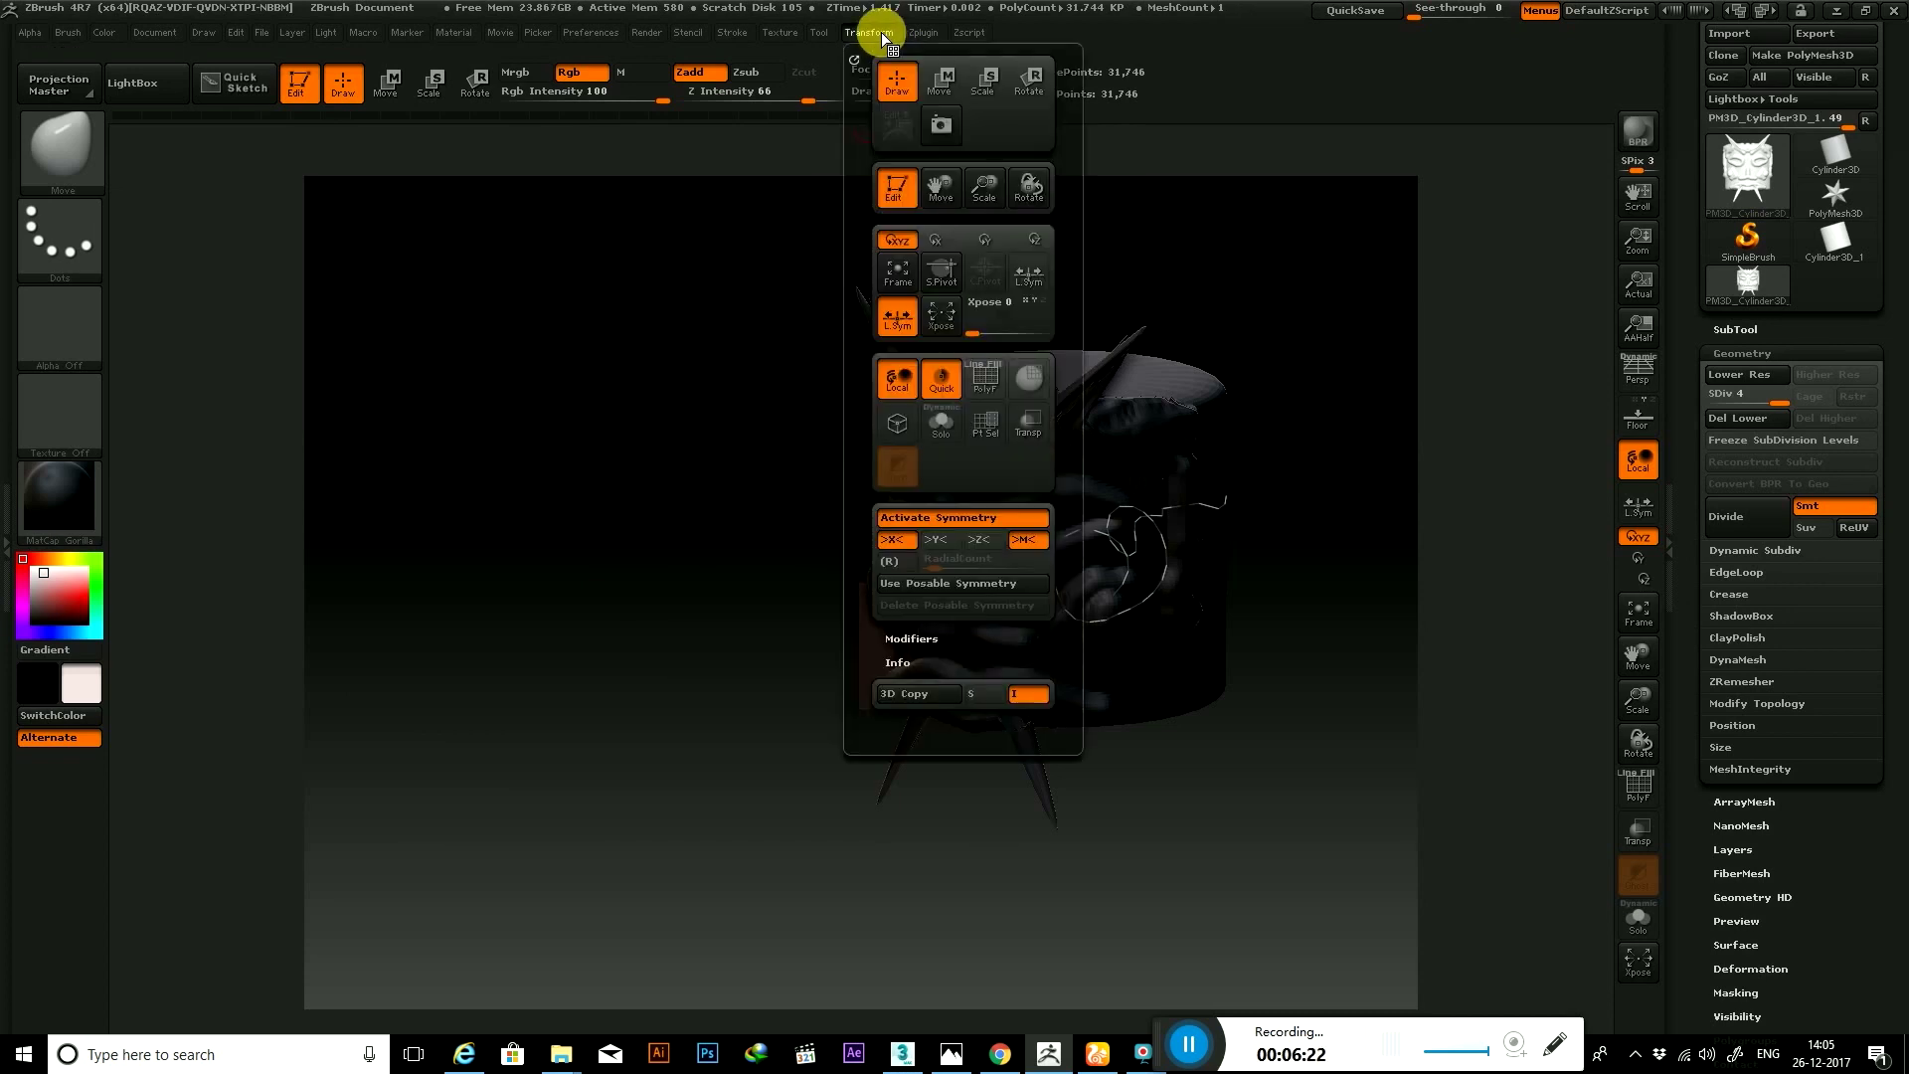